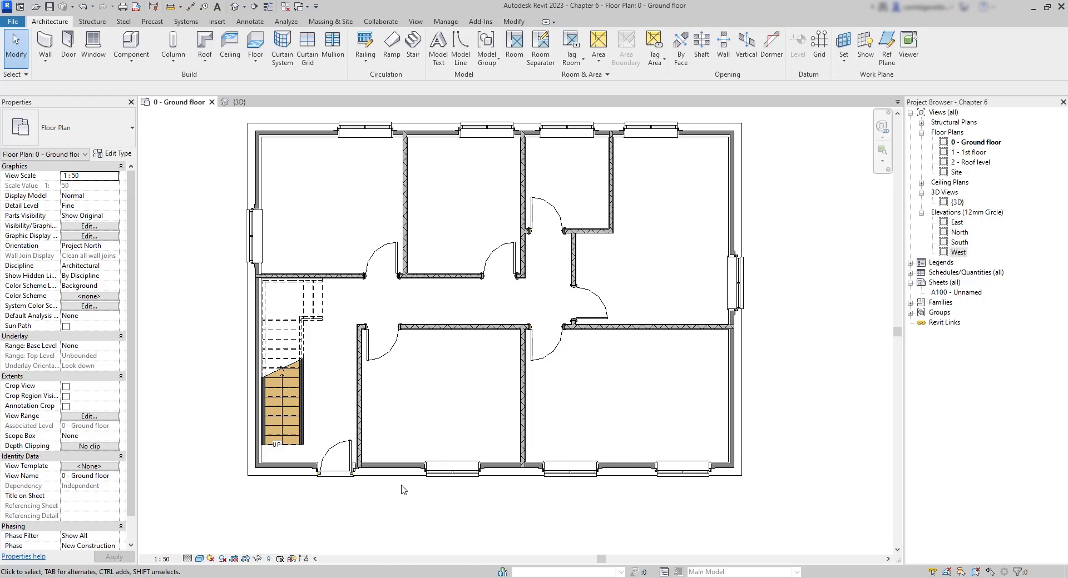
- Select every instance of the exterior wall type across the entire project
scroll(403, 489, "up", 5)
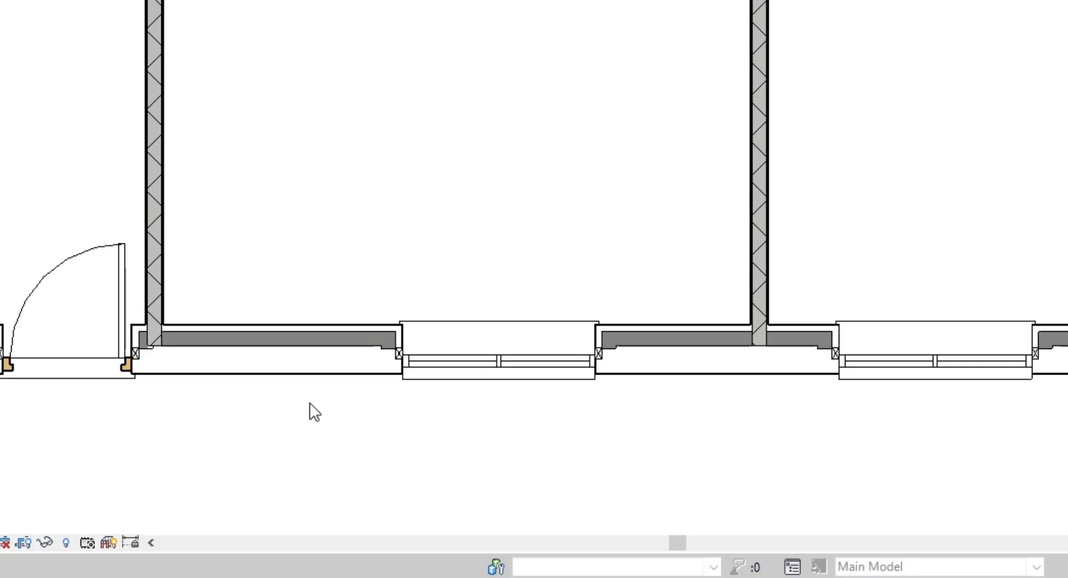
left_click(307, 371)
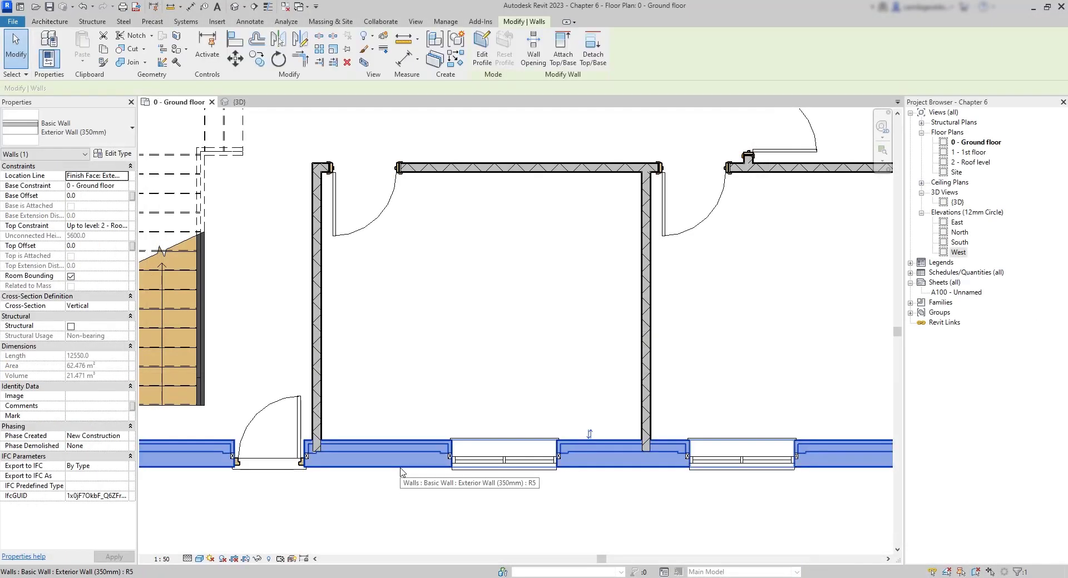
right_click(401, 473)
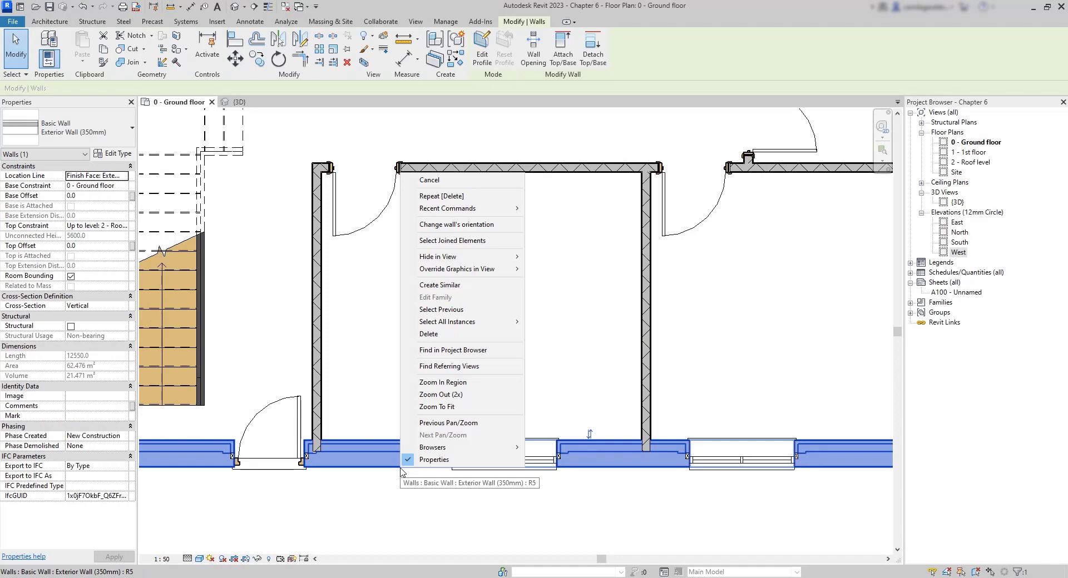
mouse_move(474, 324)
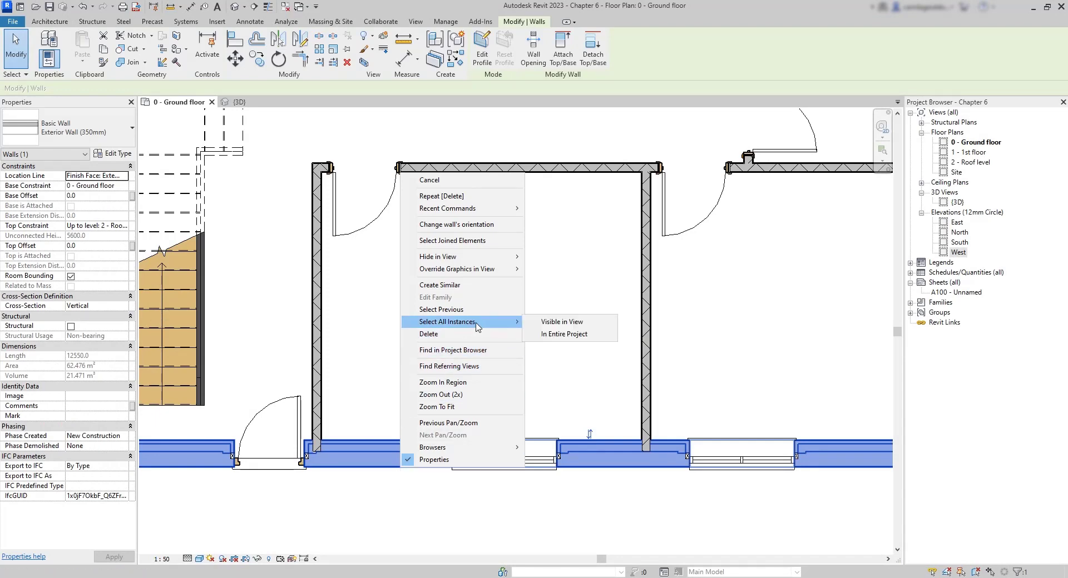
left_click(593, 337)
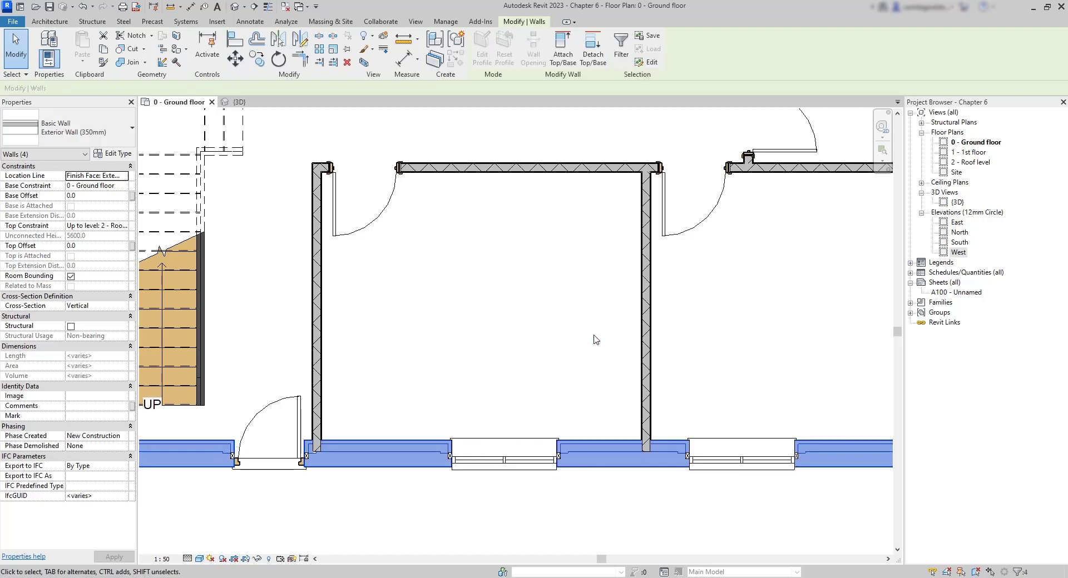
scroll(508, 387, "down", 3)
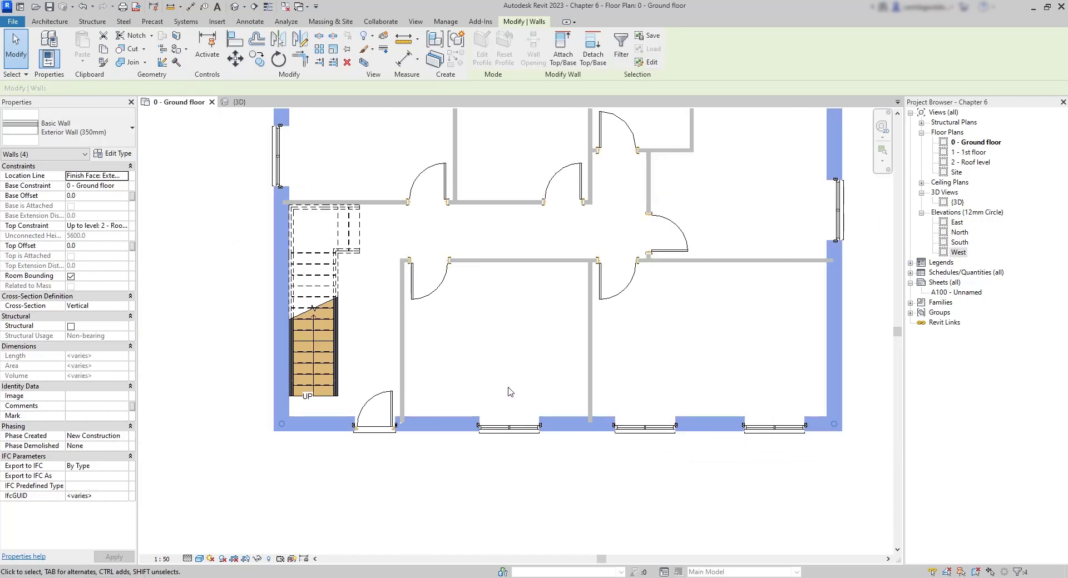
middle_click_drag(528, 250, 494, 331)
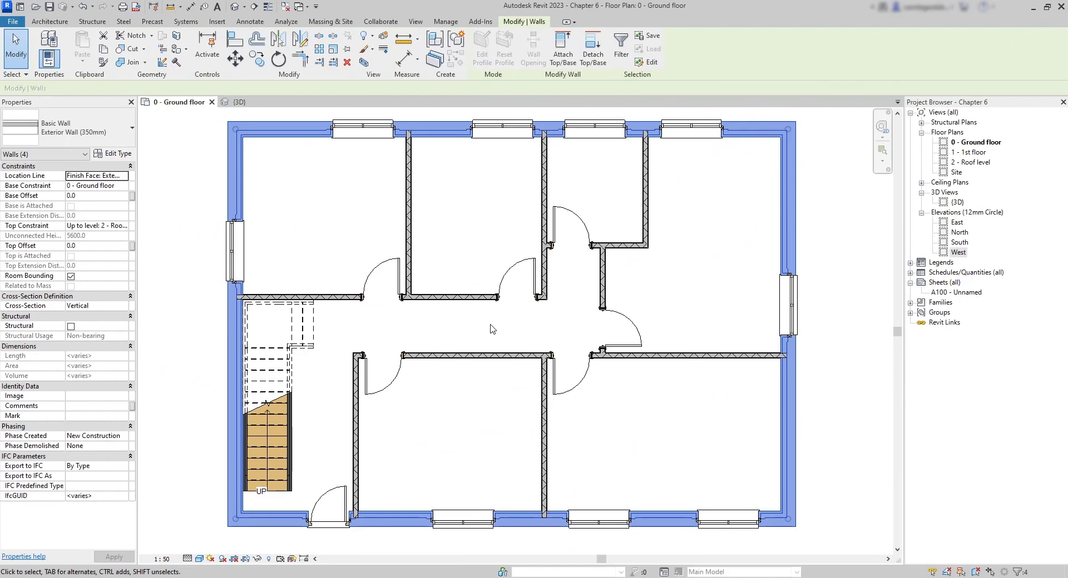
- Set the selected walls' Location Line to Wall Centerline, then deselect them
left_click(125, 177)
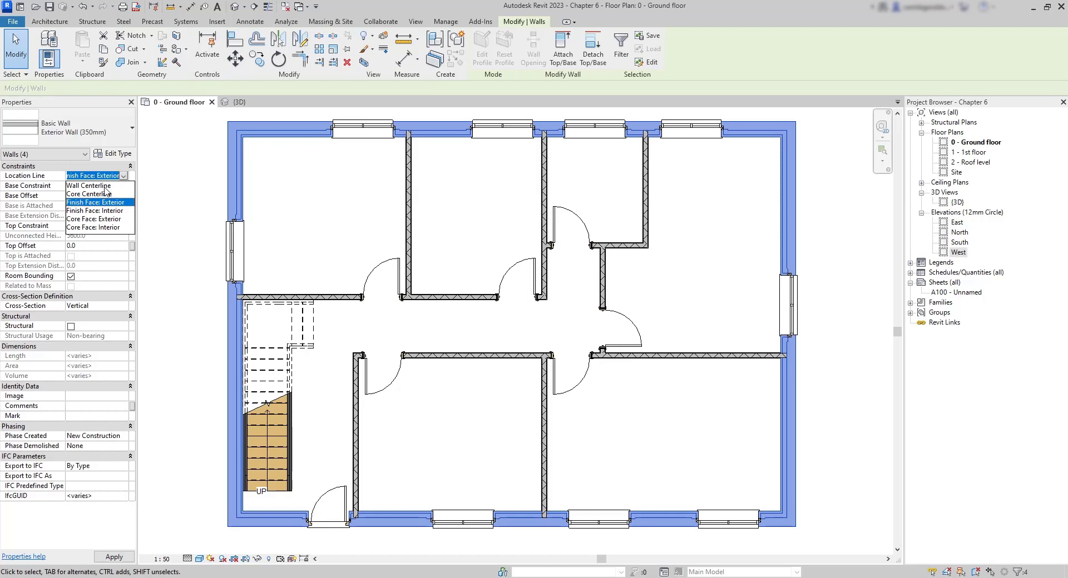
left_click(106, 187)
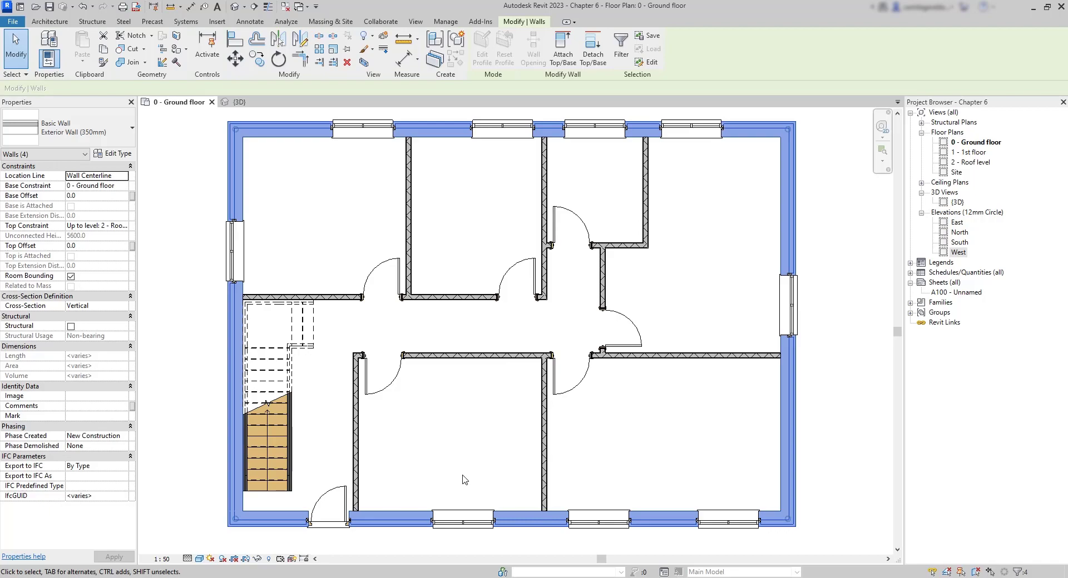
key("Escape")
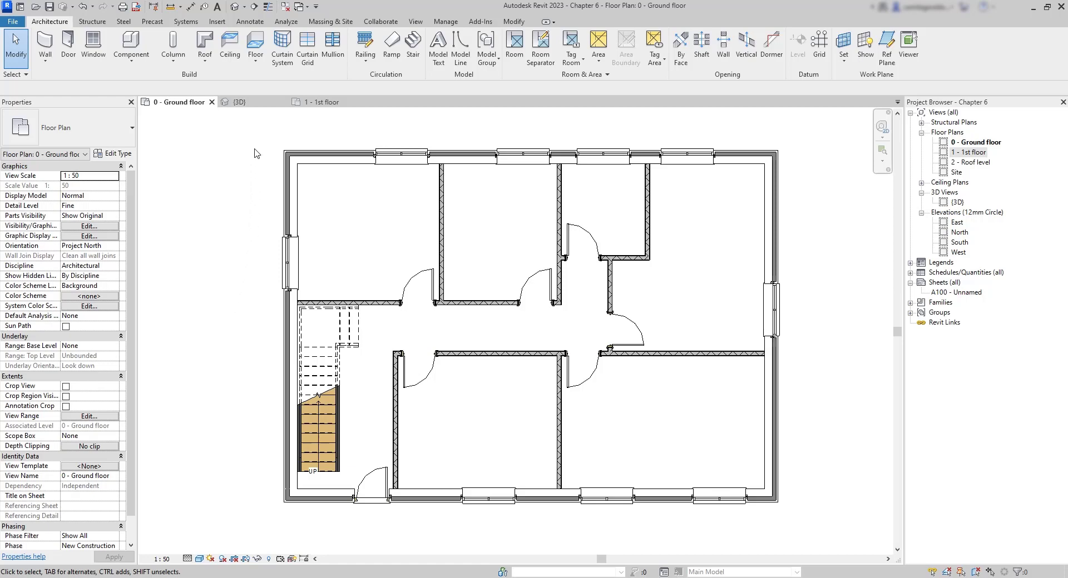
- Start an architectural floor and keep the ground-bearing type after checking its type properties
left_click(251, 64)
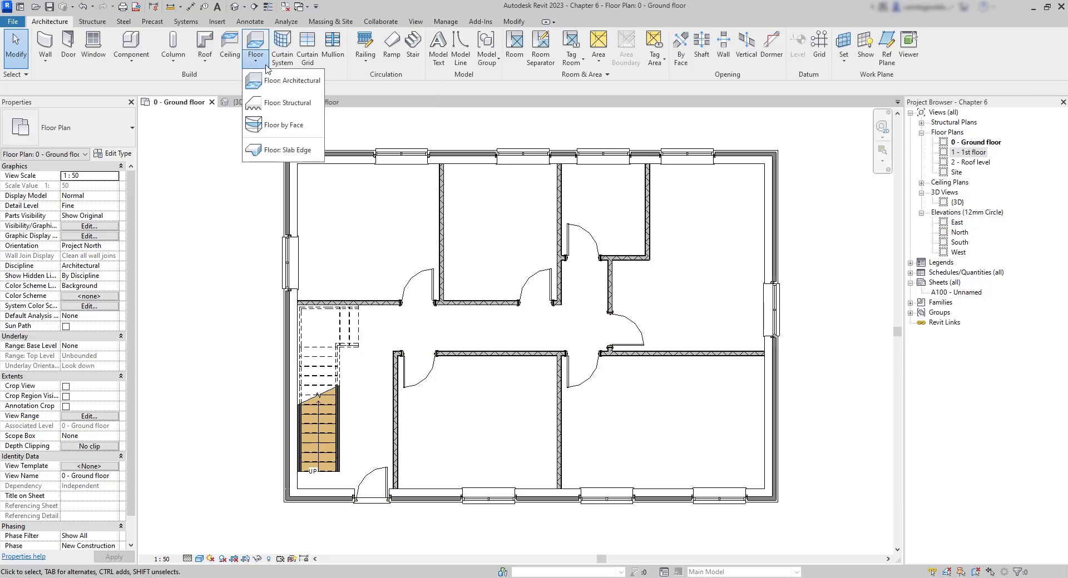
left_click(295, 83)
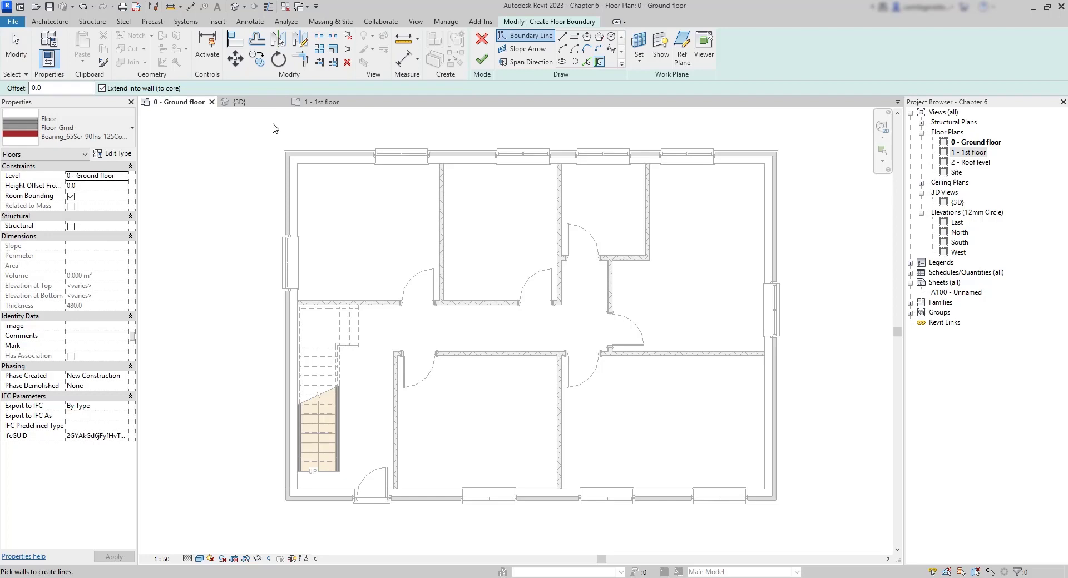
left_click(123, 138)
left_click(123, 138)
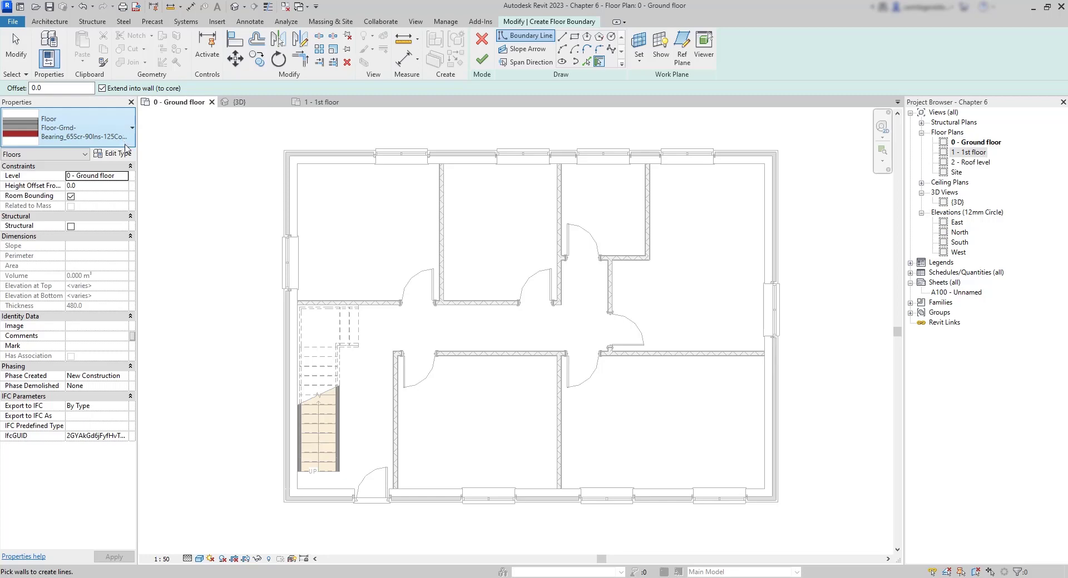
left_click(128, 161)
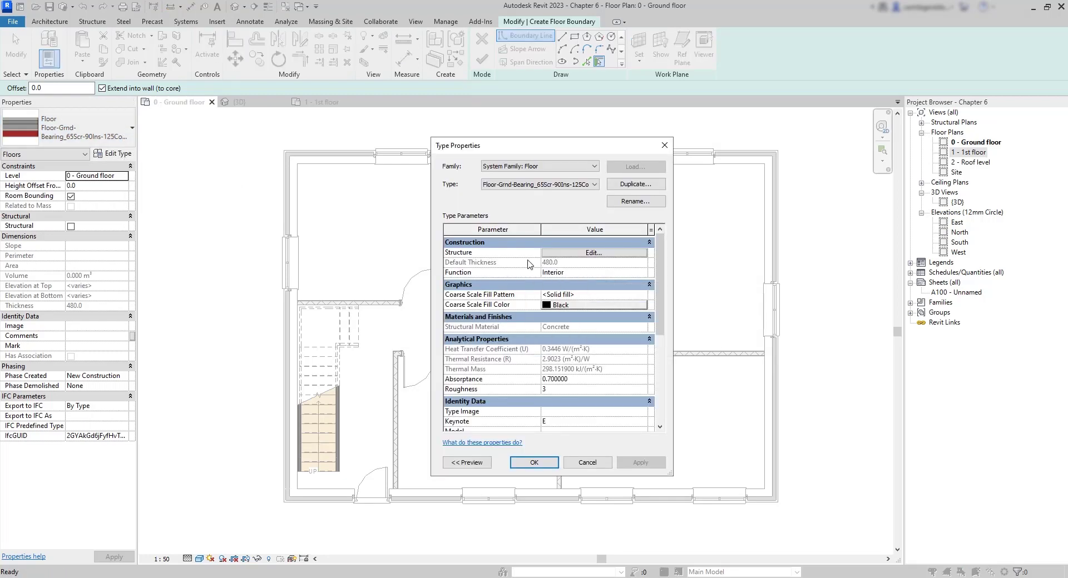
left_click(533, 463)
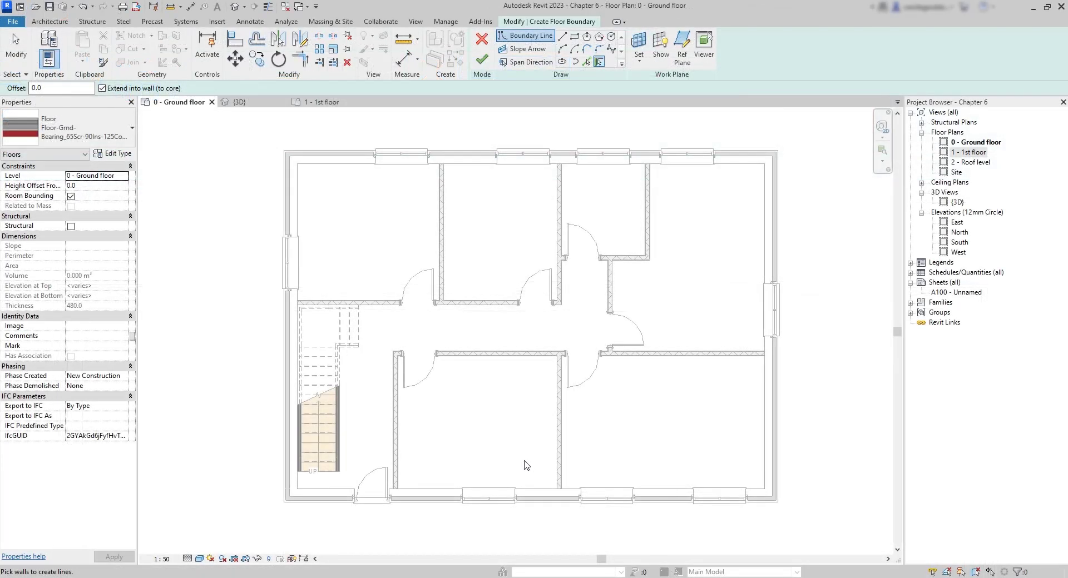
- Pick the four exterior walls as the boundary and finish the 103.7 m² ground slab
left_click(485, 170)
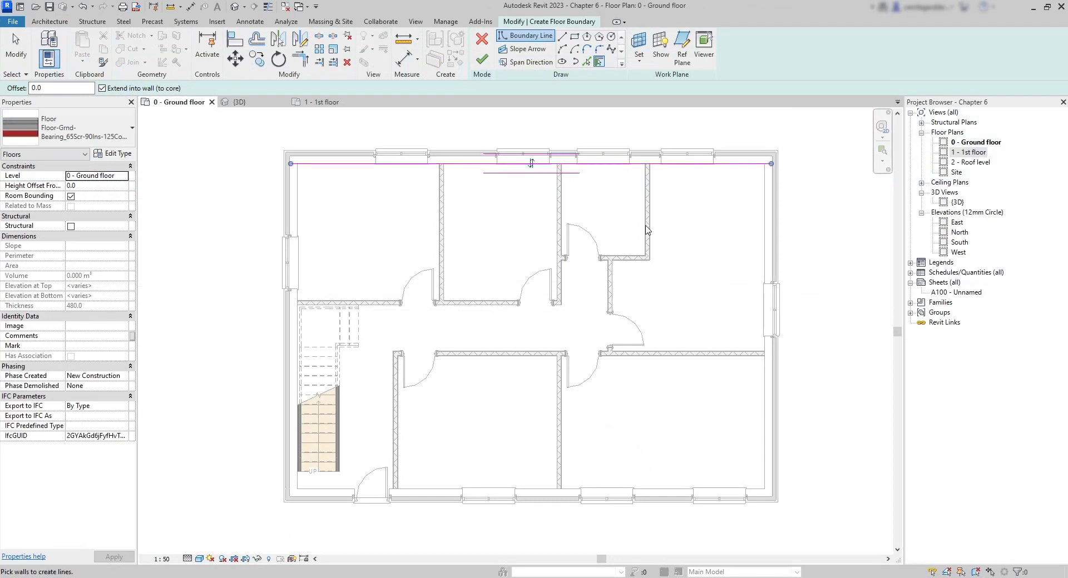
left_click(771, 329)
left_click(500, 495)
left_click(289, 327)
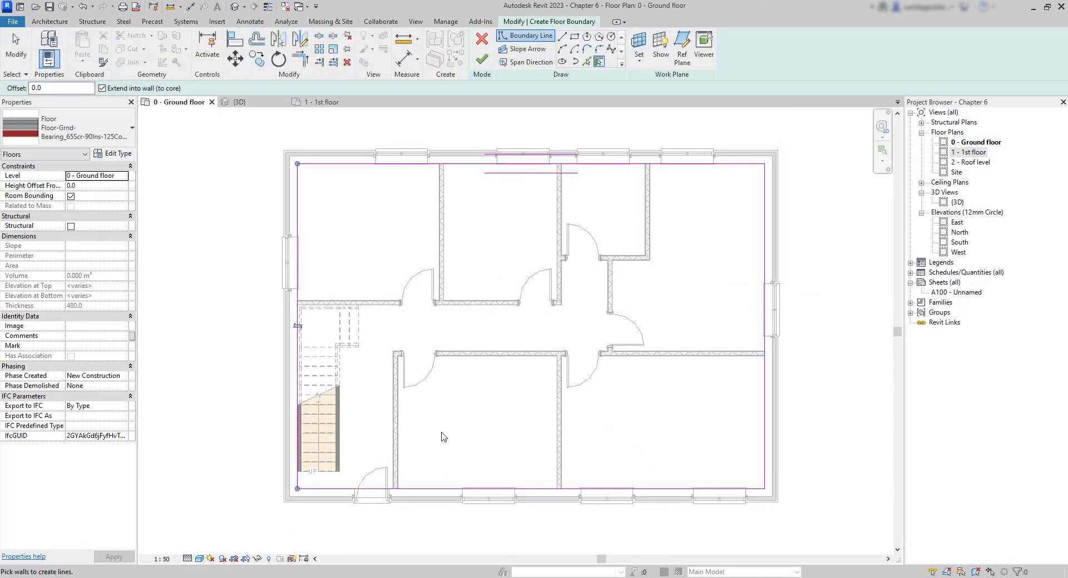
left_click(482, 59)
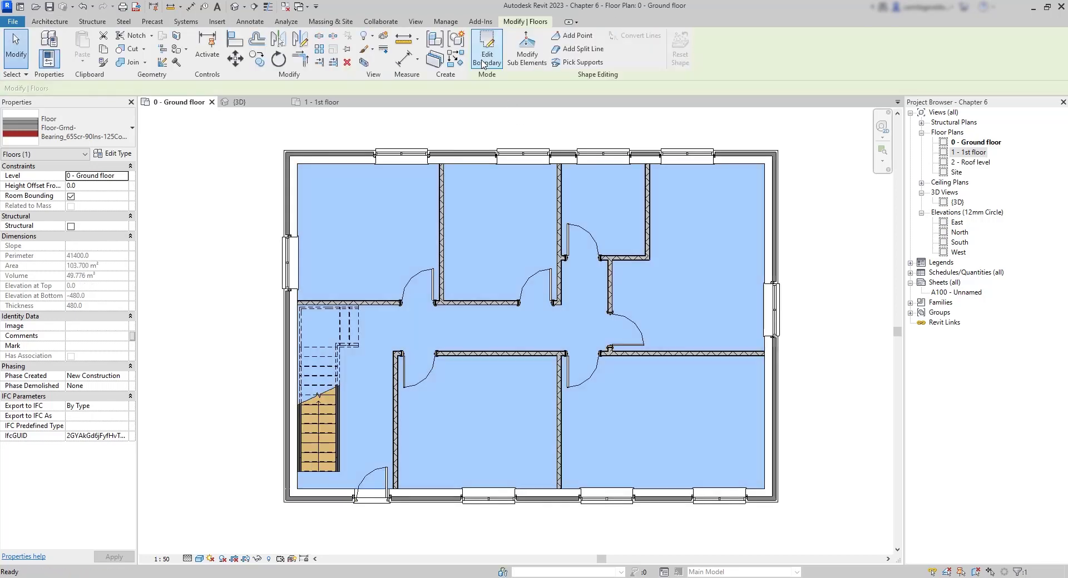
left_click(446, 119)
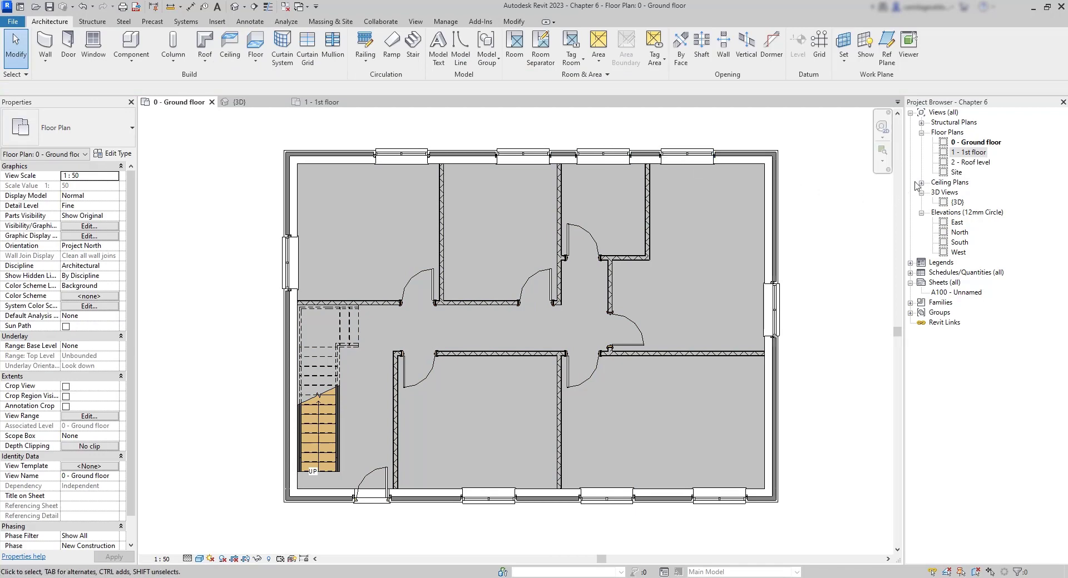
- Open the {3D} view and orbit the house to a lower frontal angle, zooming in
double_click(957, 201)
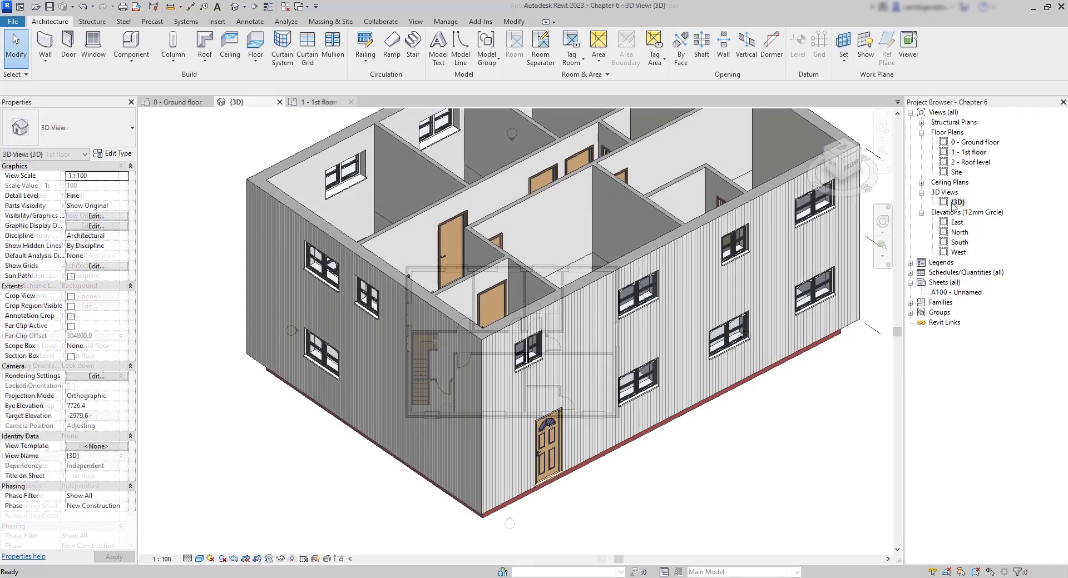
middle_click_drag(621, 497, 529, 322, "shift")
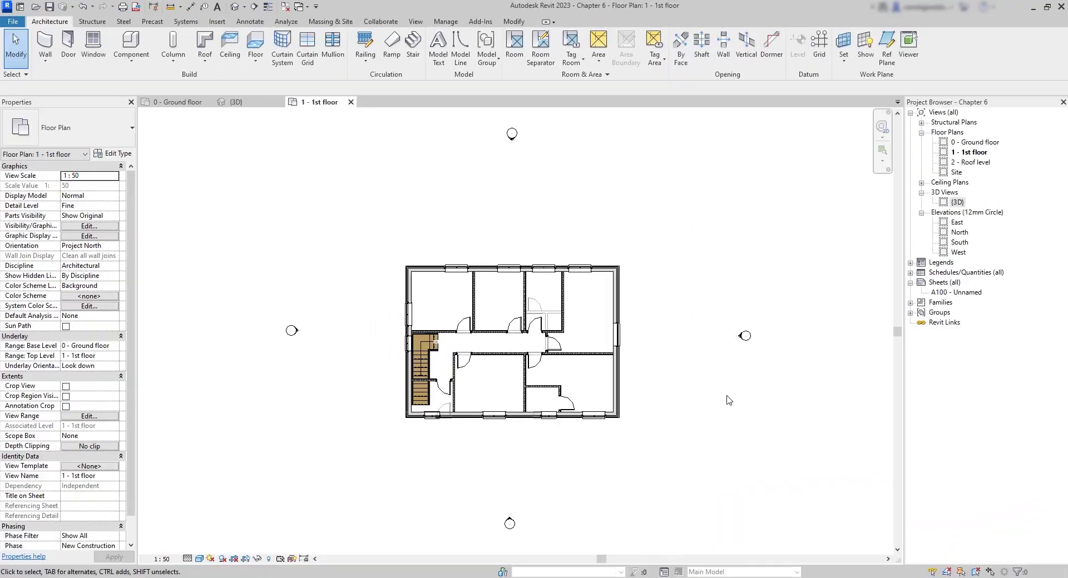
scroll(662, 384, "up", 3)
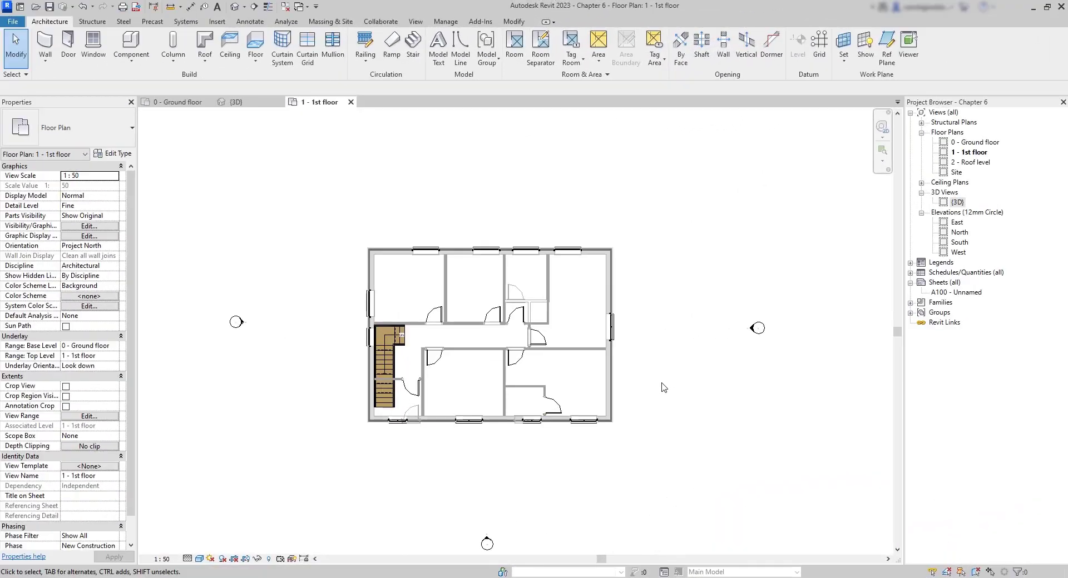
scroll(662, 384, "up", 1)
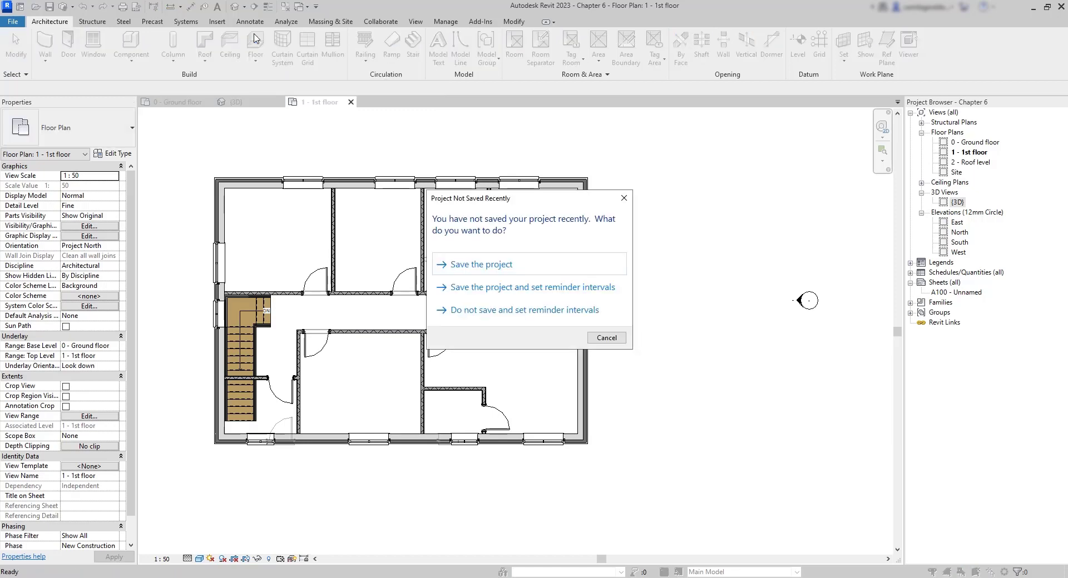
- Save the project and choose the Floor-Upper_160mmConc-CorusComFlor51 floor type
left_click(572, 272)
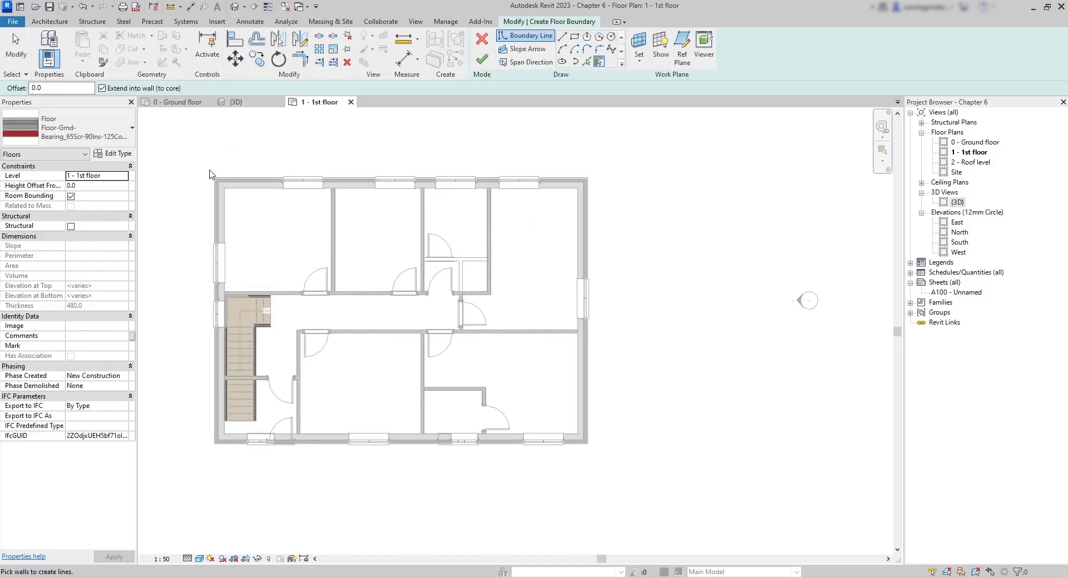
left_click(133, 129)
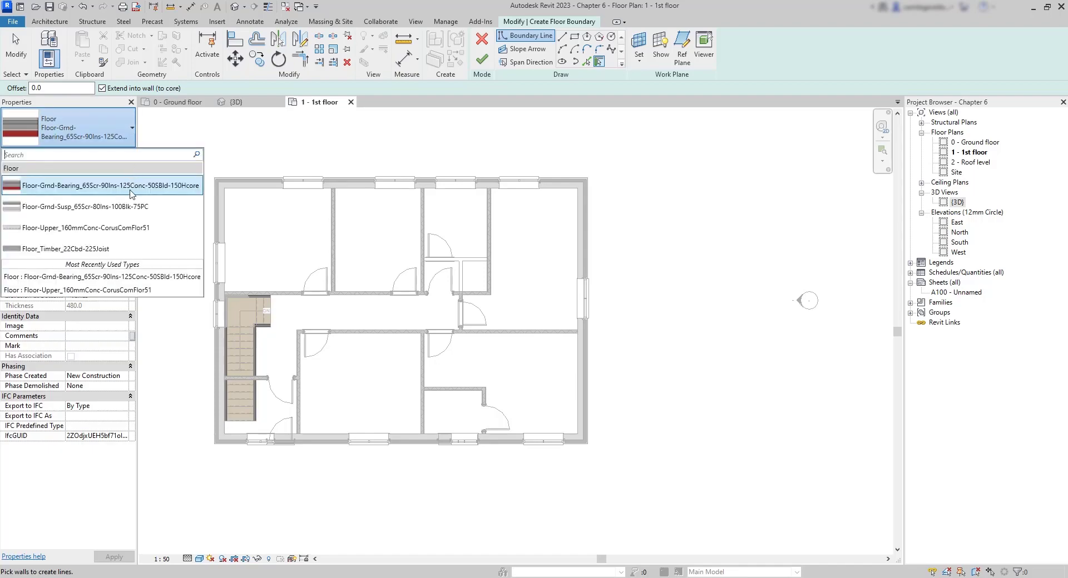
left_click(127, 228)
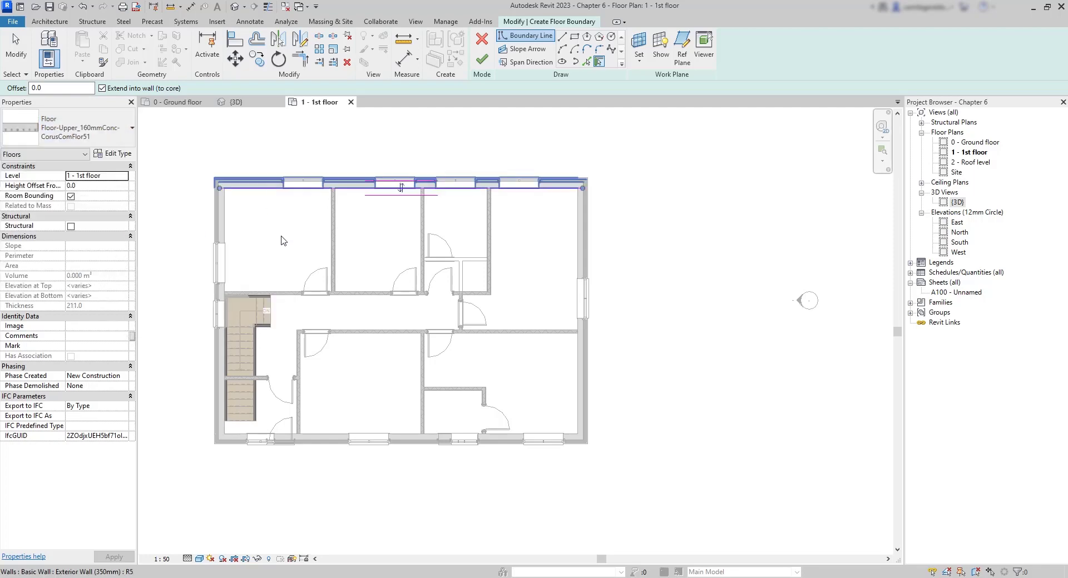
- Pick the four exterior walls as the boundary and finish the 1st floor slab
left_click(266, 183)
left_click(578, 312)
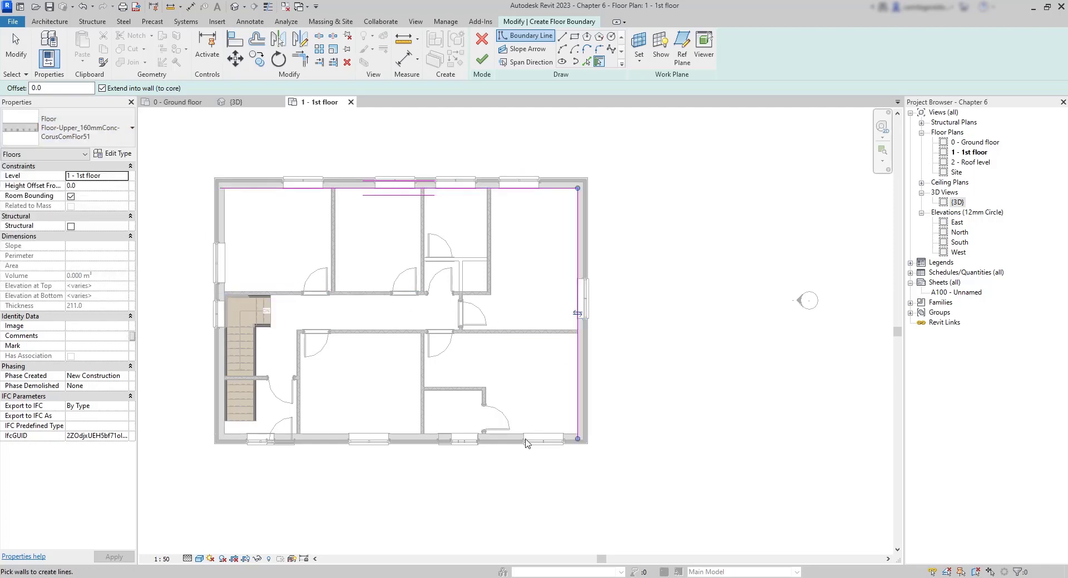
left_click(518, 443)
left_click(220, 334)
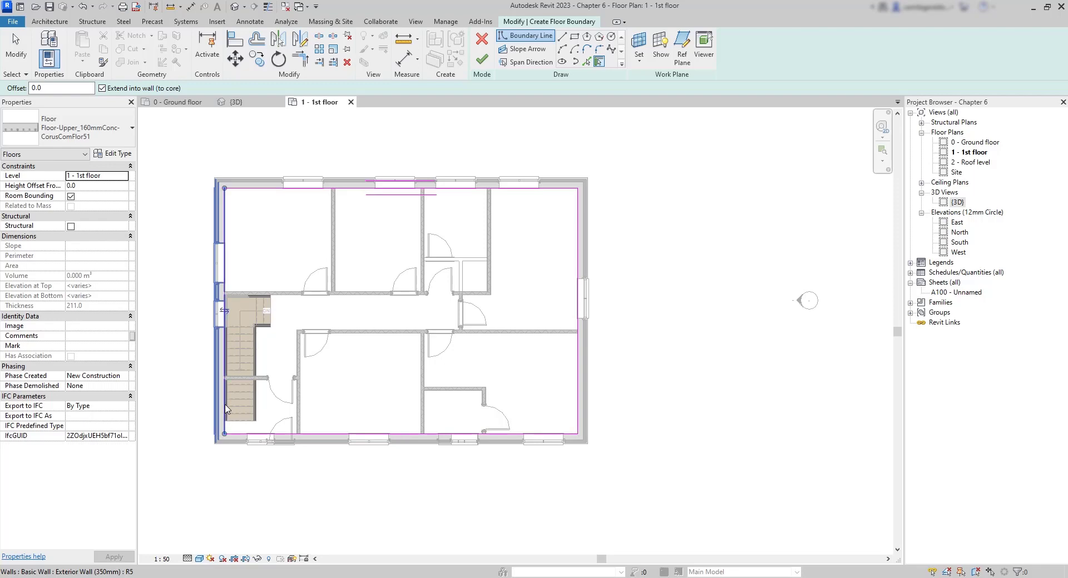
left_click(481, 59)
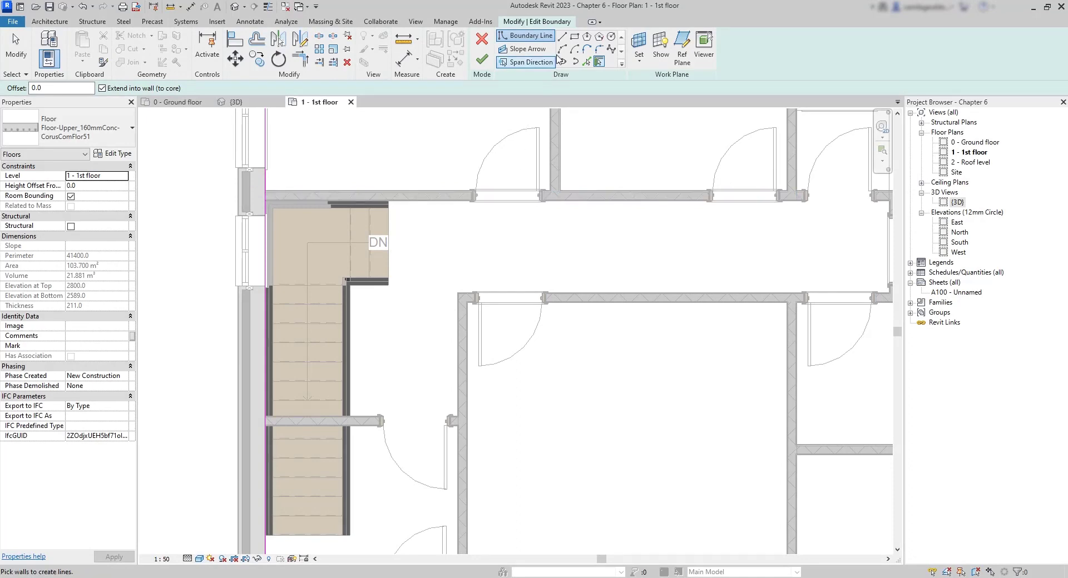
- Sketch straight boundary lines around the stairwell; finishing fails with an intersecting-lines error
left_click(562, 38)
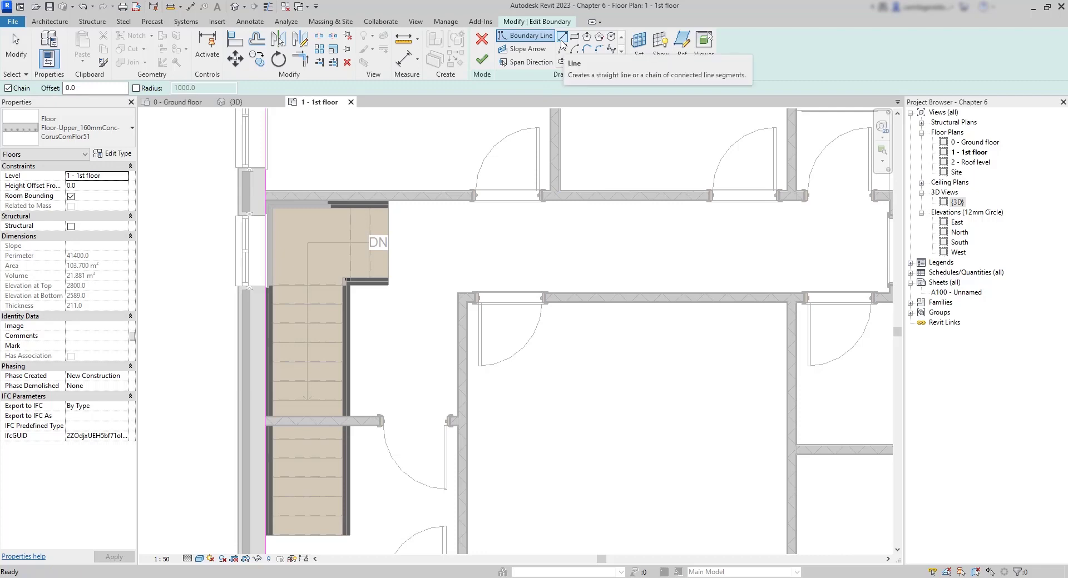
left_click(266, 416)
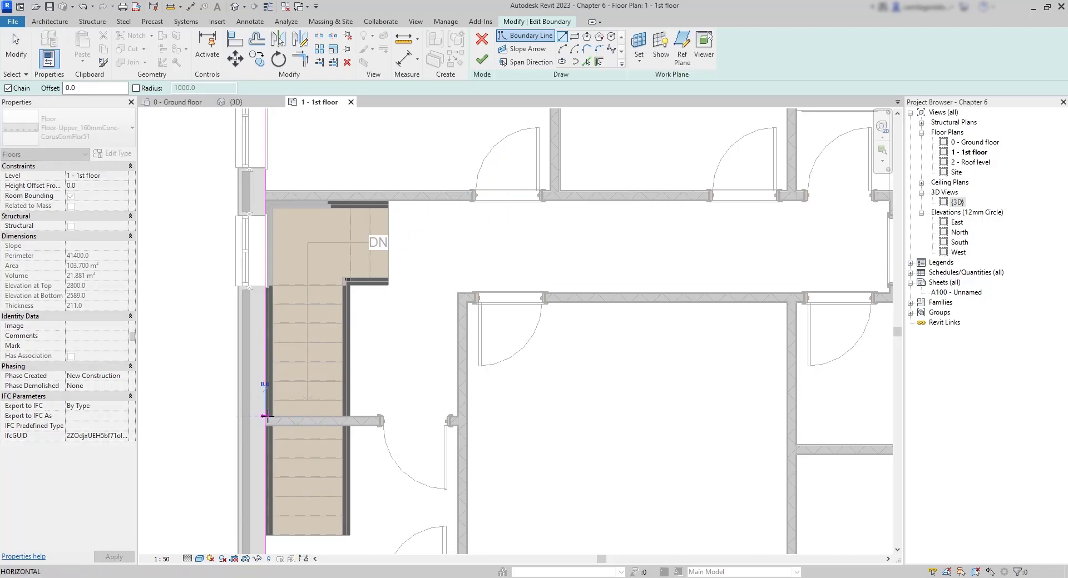
left_click(372, 416)
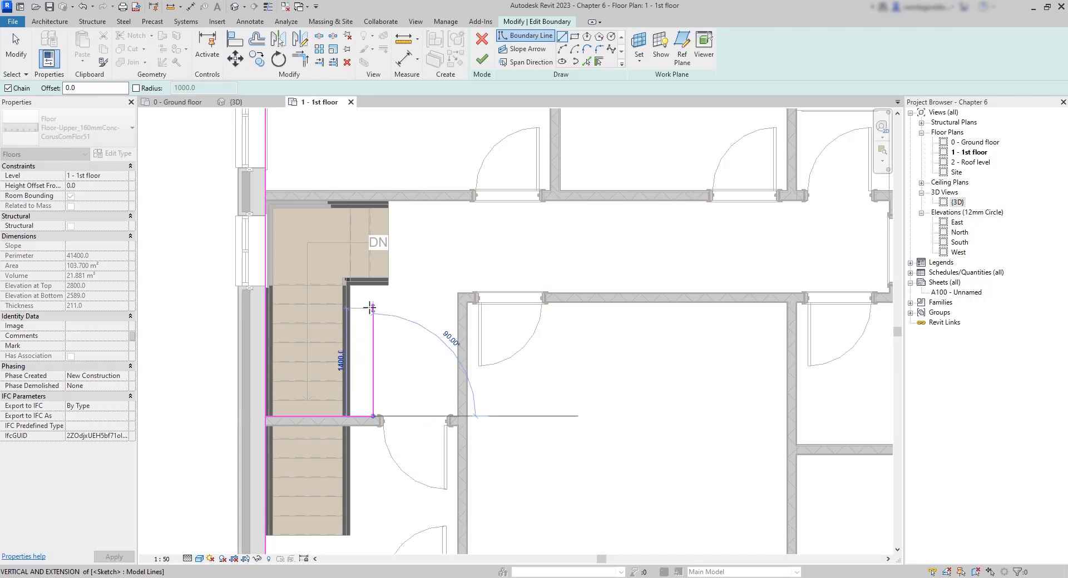
left_click(372, 285)
scroll(373, 285, "up", 3)
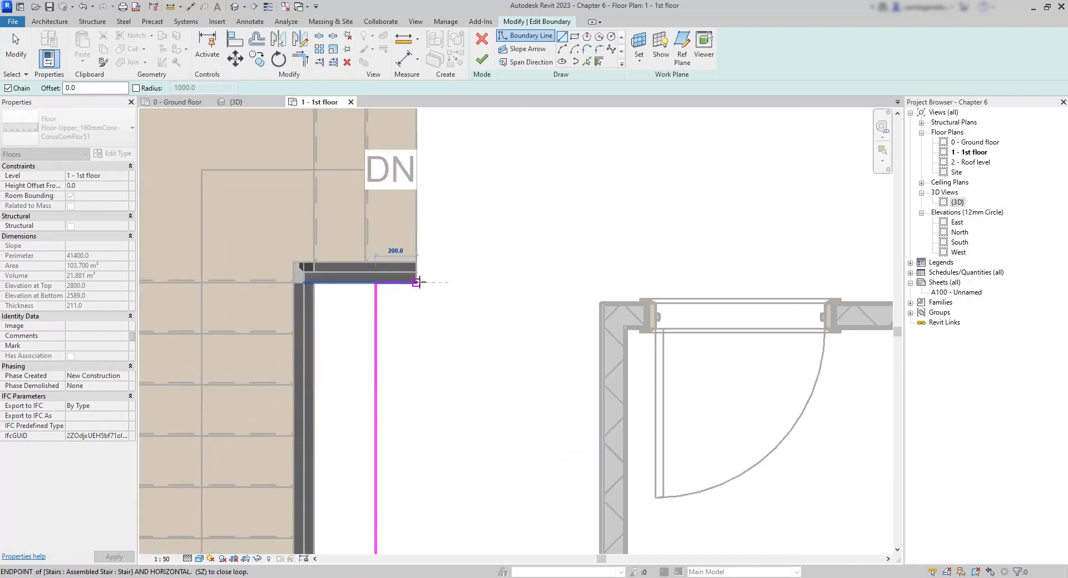
left_click(417, 113)
middle_click_drag(421, 131, 431, 248)
left_click(173, 229)
key("Escape")
key("Escape")
scroll(466, 263, "down", 4)
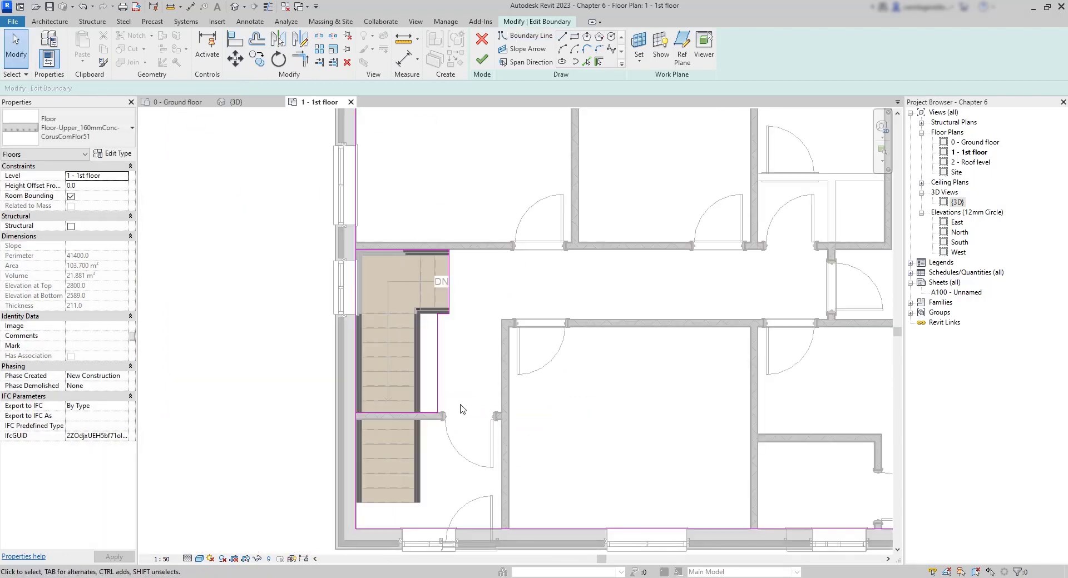
left_click(482, 60)
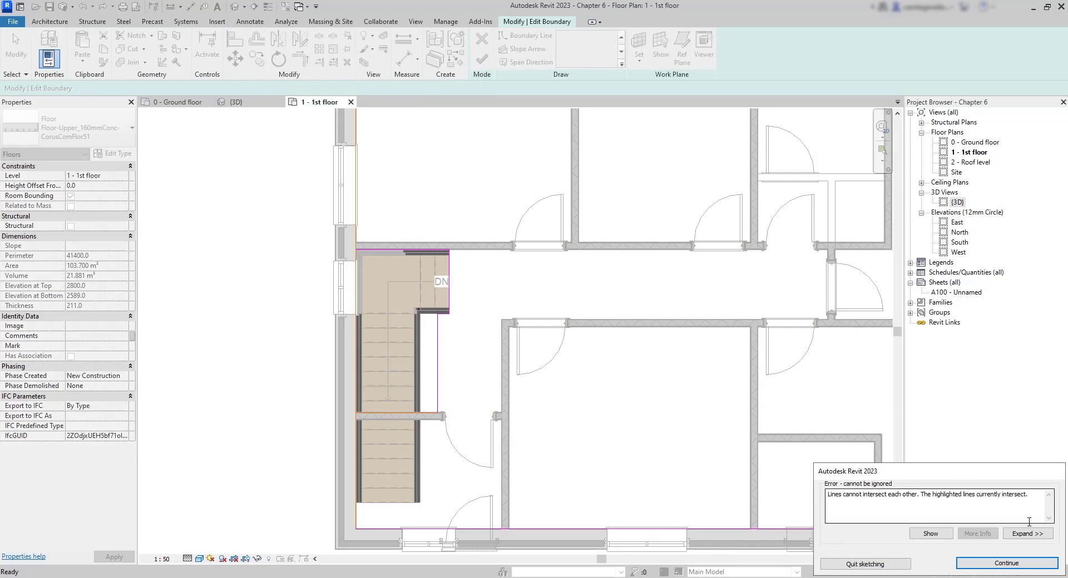
left_click(1025, 564)
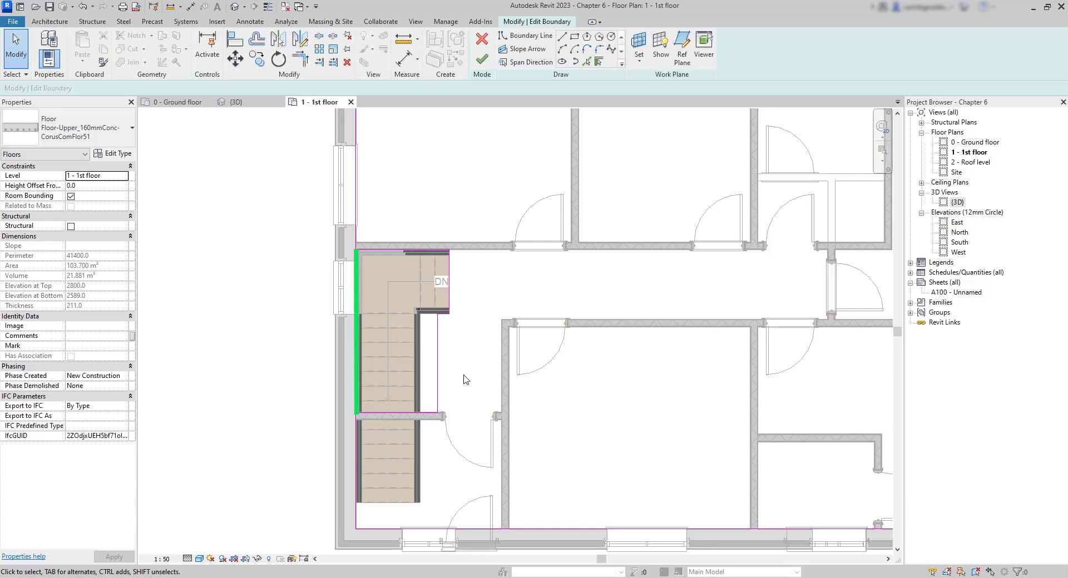
- Split the left boundary line at the stair corner and lower wall, remove the overlap, and finish
left_click(319, 39)
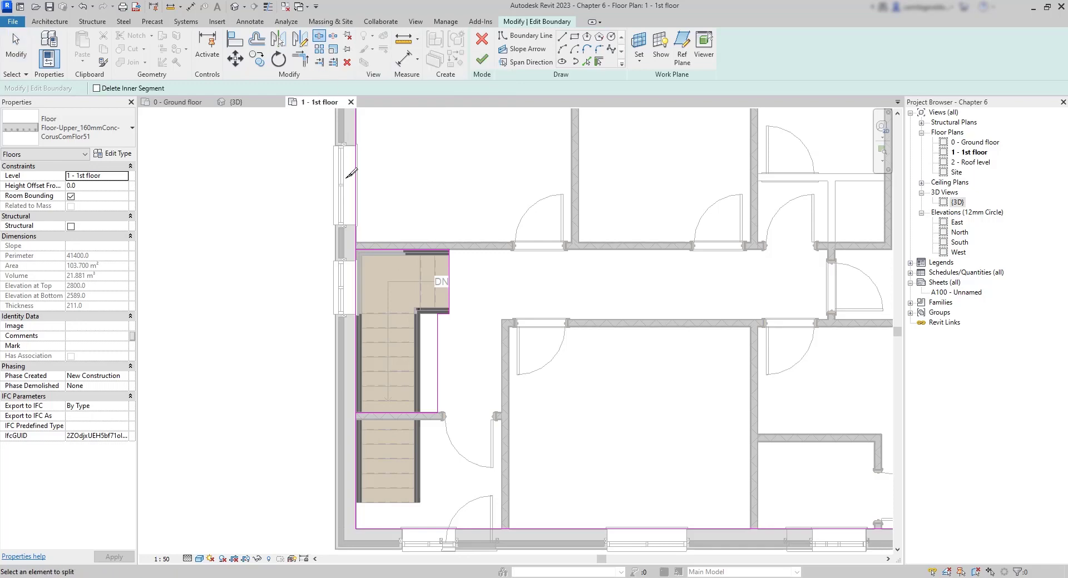
left_click(357, 249)
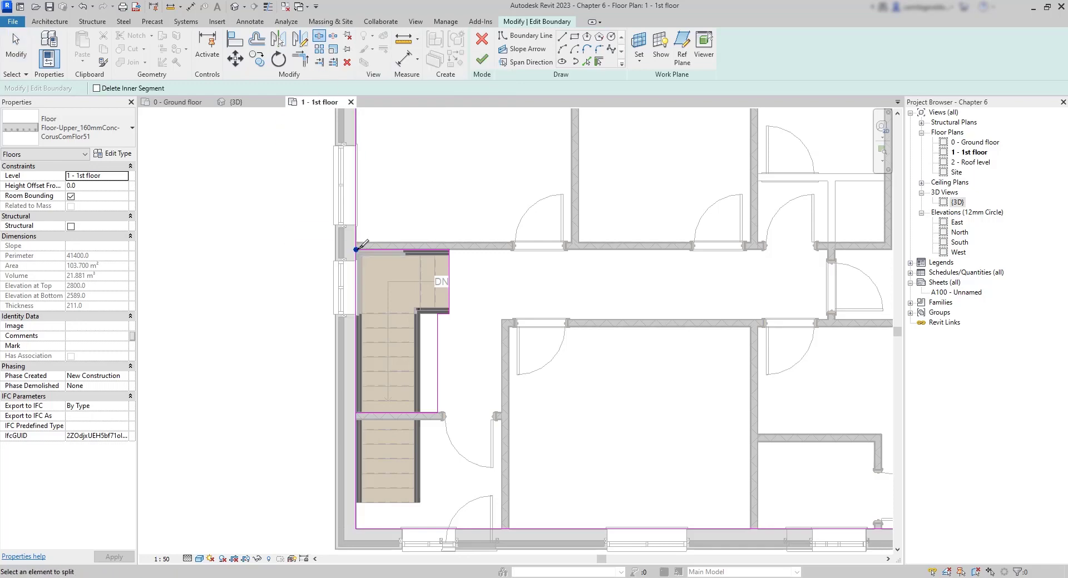
left_click(356, 414)
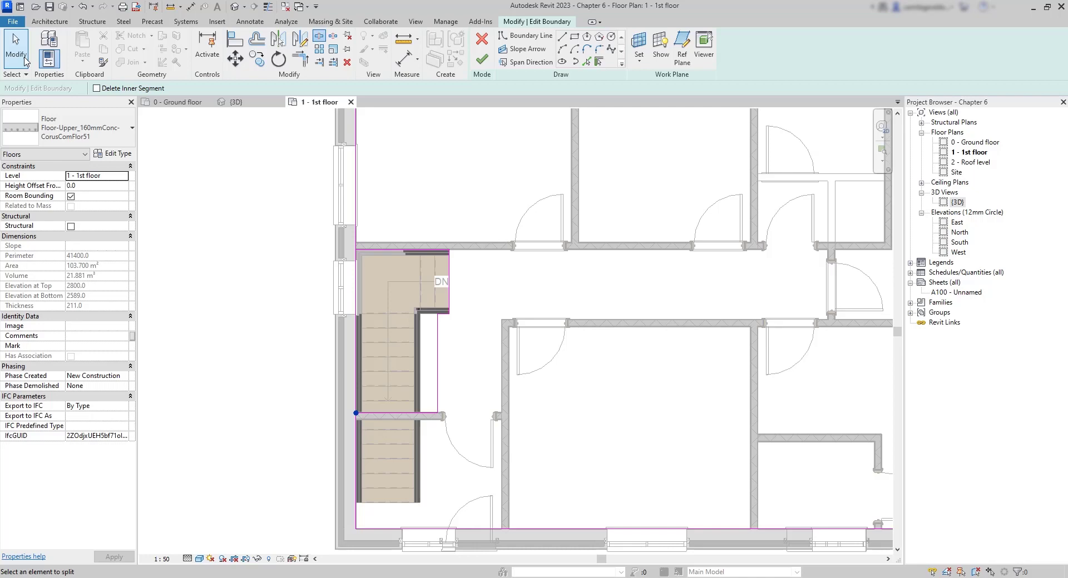
left_click(23, 57)
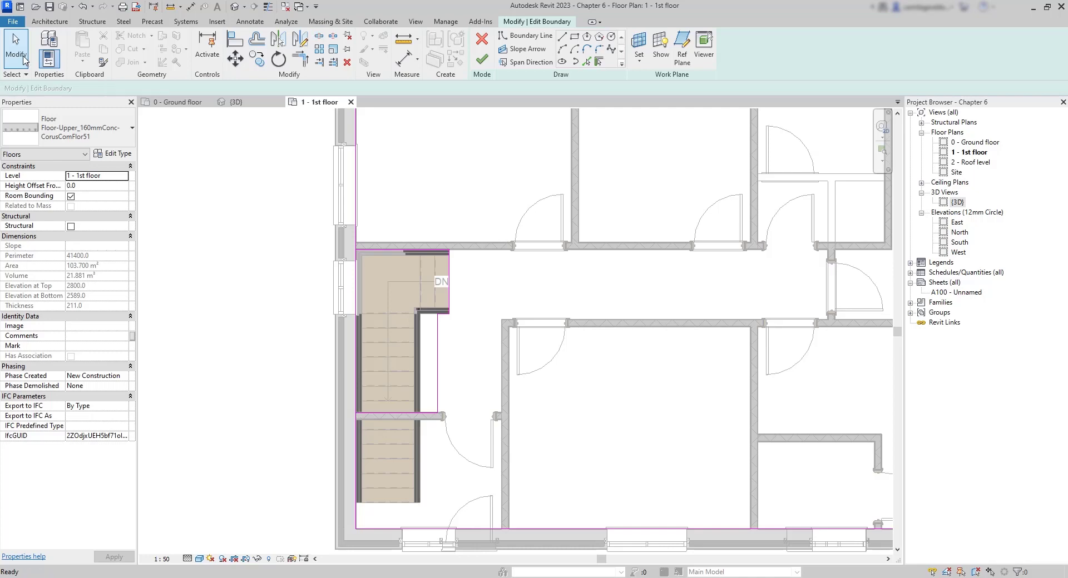
left_click(357, 360)
left_click(317, 385)
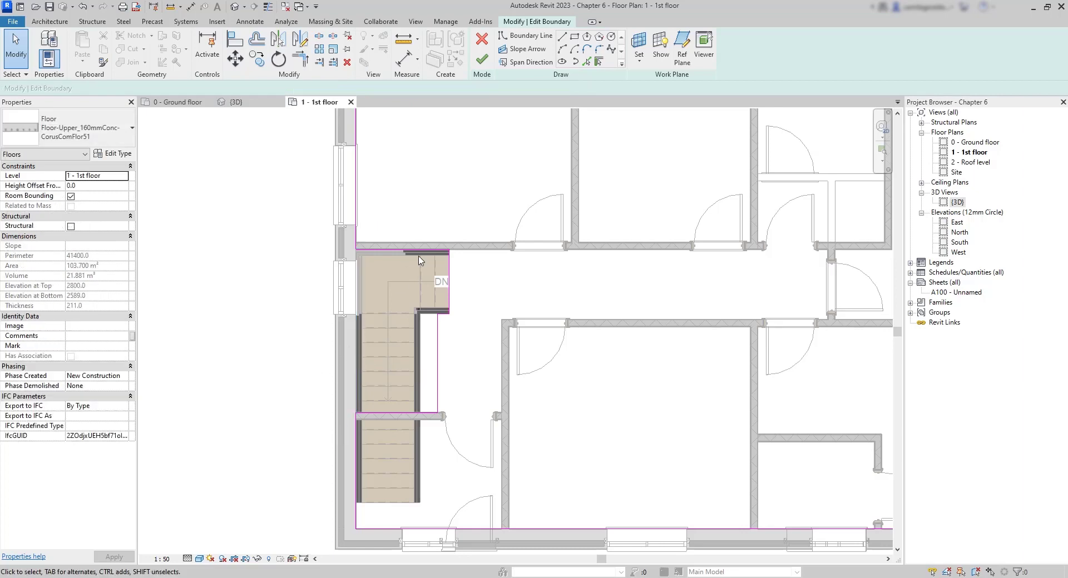
left_click(481, 58)
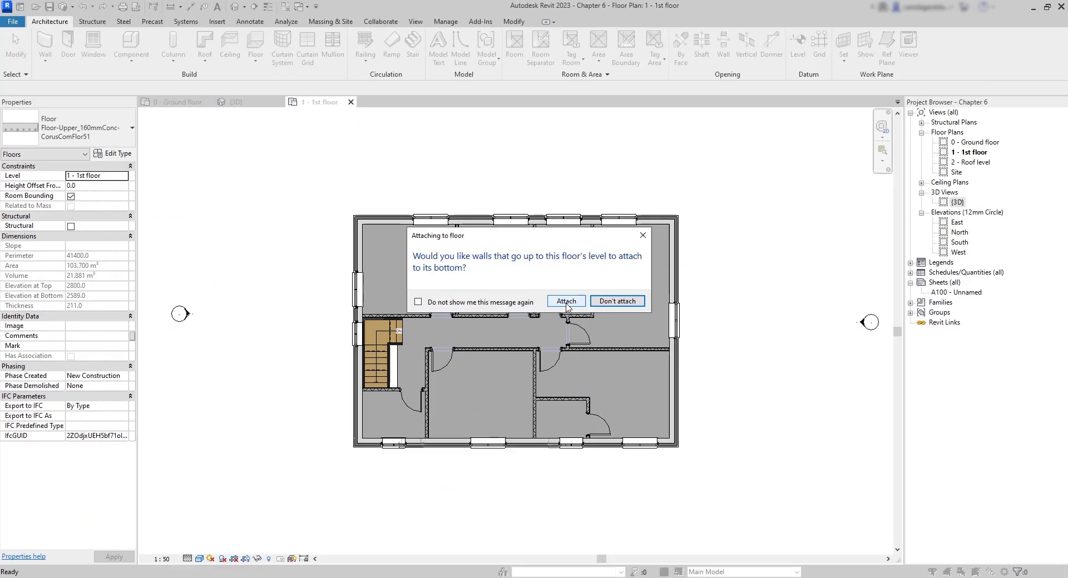
- Attach the walls below to the 1st floor slab and check the slab in Section 1
left_click(630, 300)
left_click(567, 308)
scroll(568, 308, "up", 3)
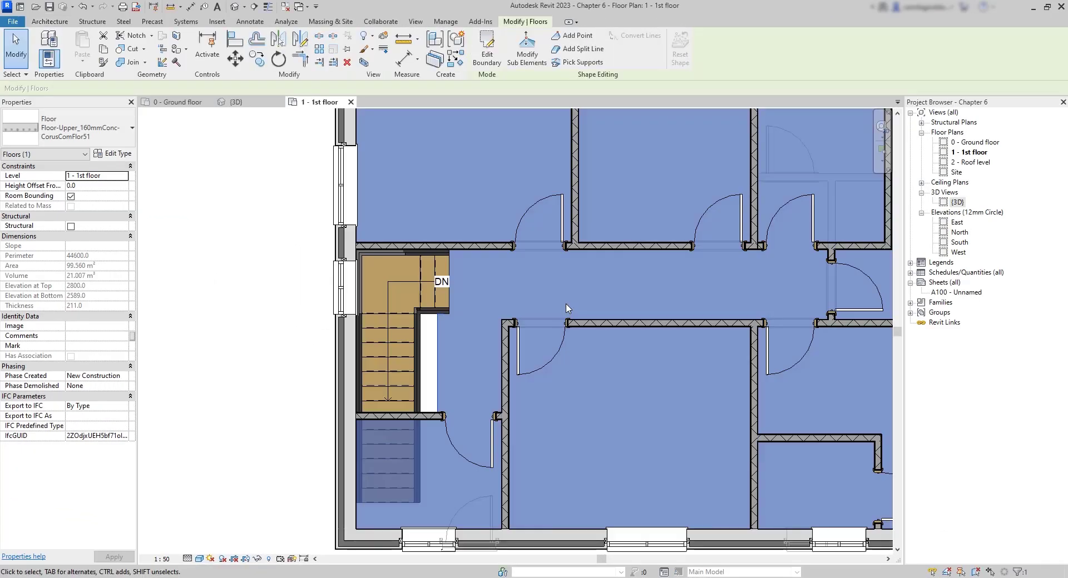
scroll(259, 353, "down", 1)
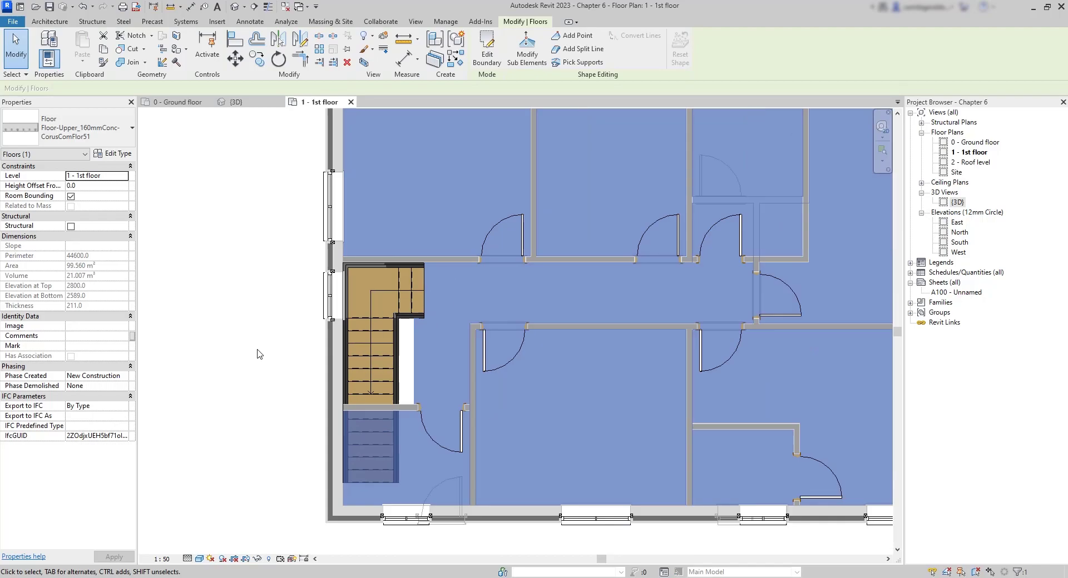
scroll(257, 354, "down", 3)
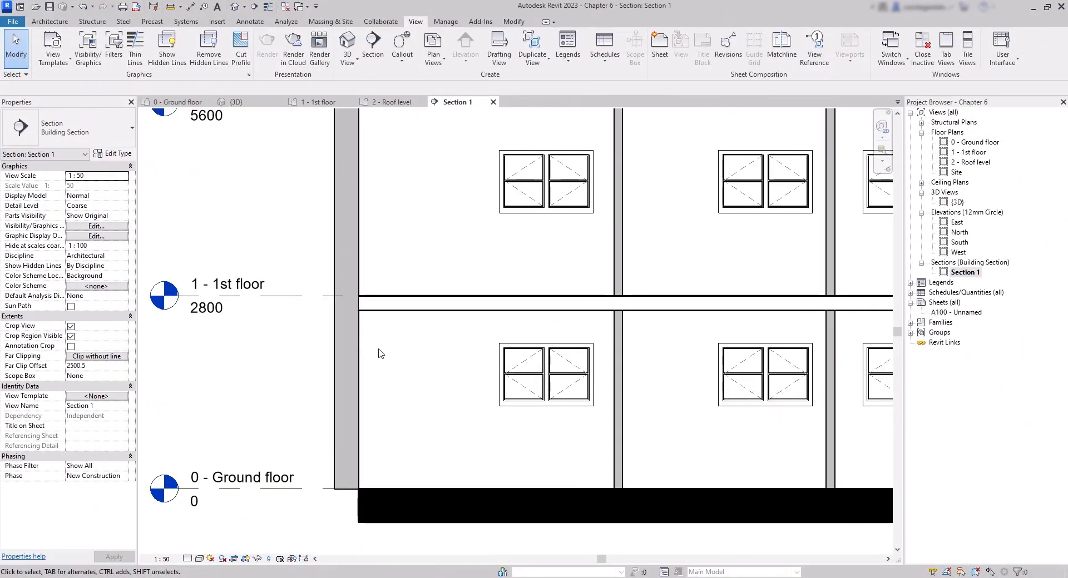
left_click(378, 313)
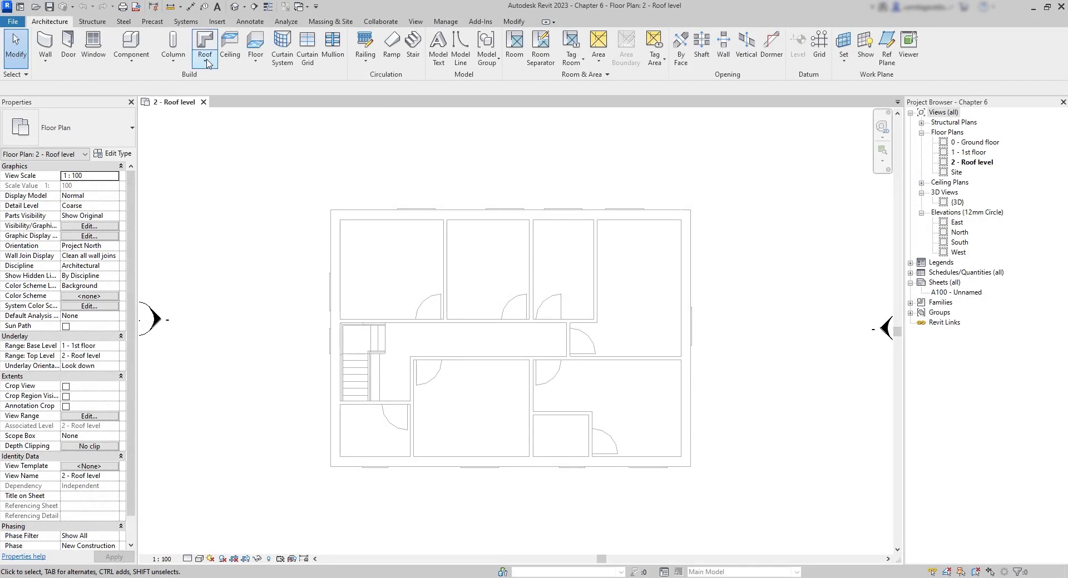
- Build a Roof by Footprint from the four exterior walls, giving a 30° hipped 400mm roof
left_click(207, 63)
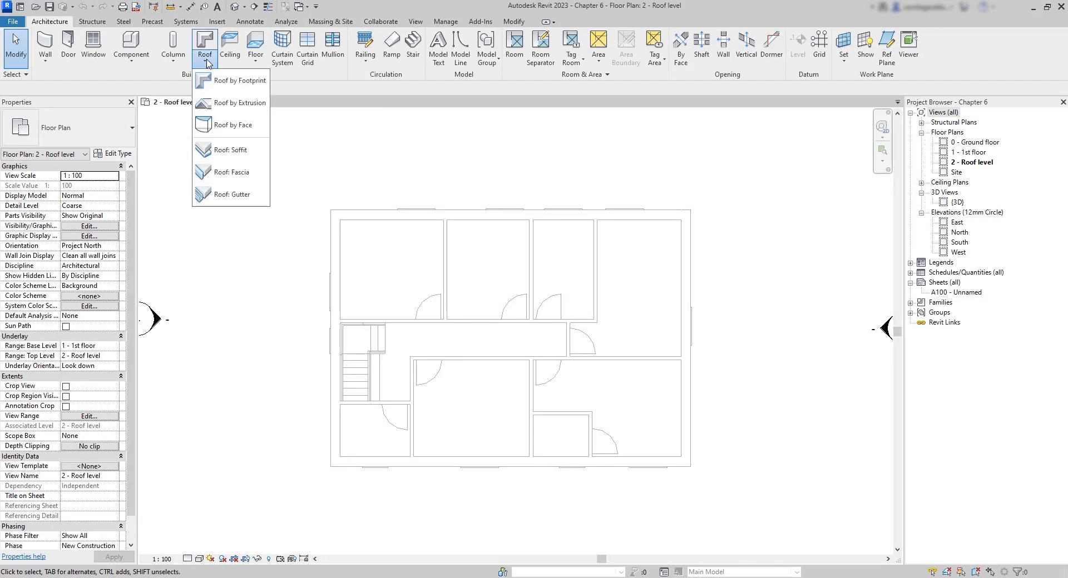
left_click(219, 86)
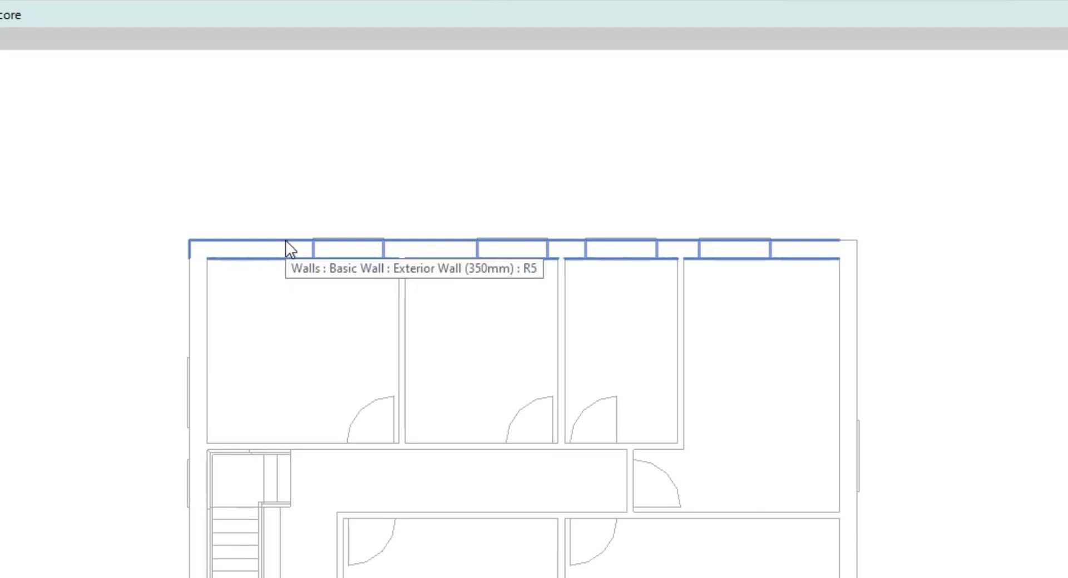
left_click(289, 241)
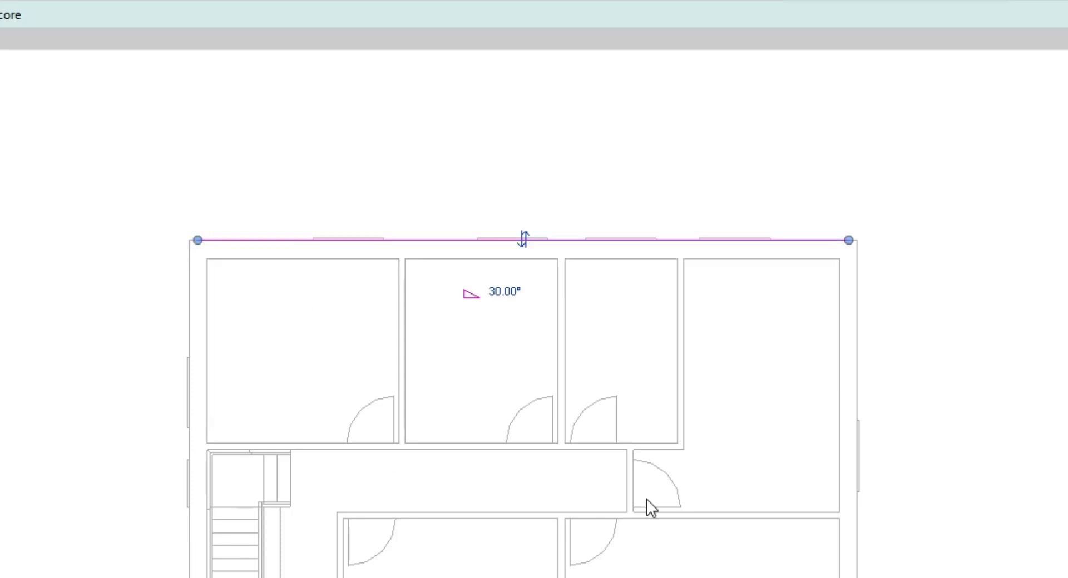
left_click(846, 429)
left_click(585, 500)
left_click(239, 384)
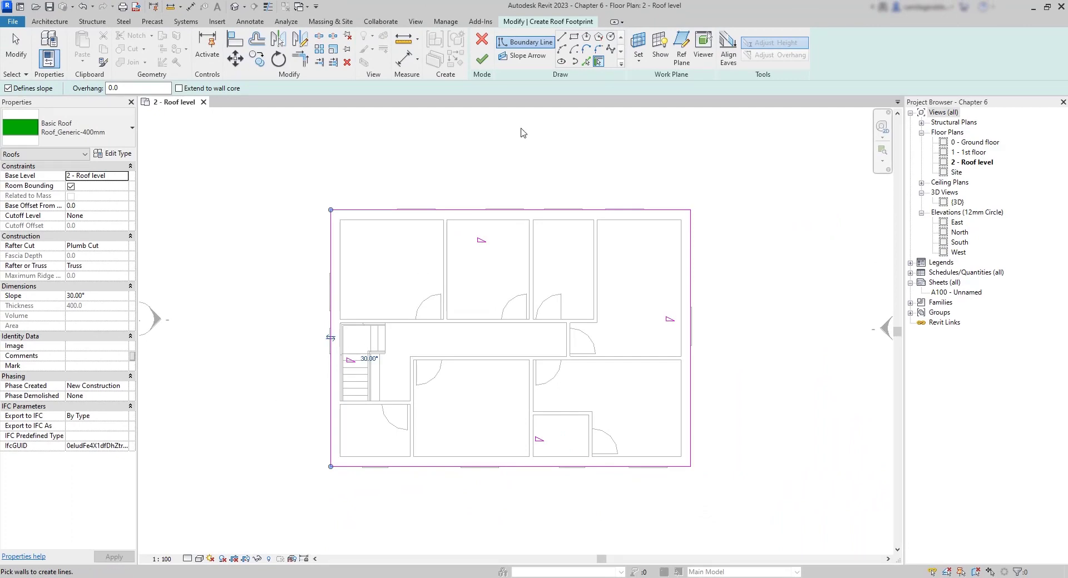
left_click(481, 59)
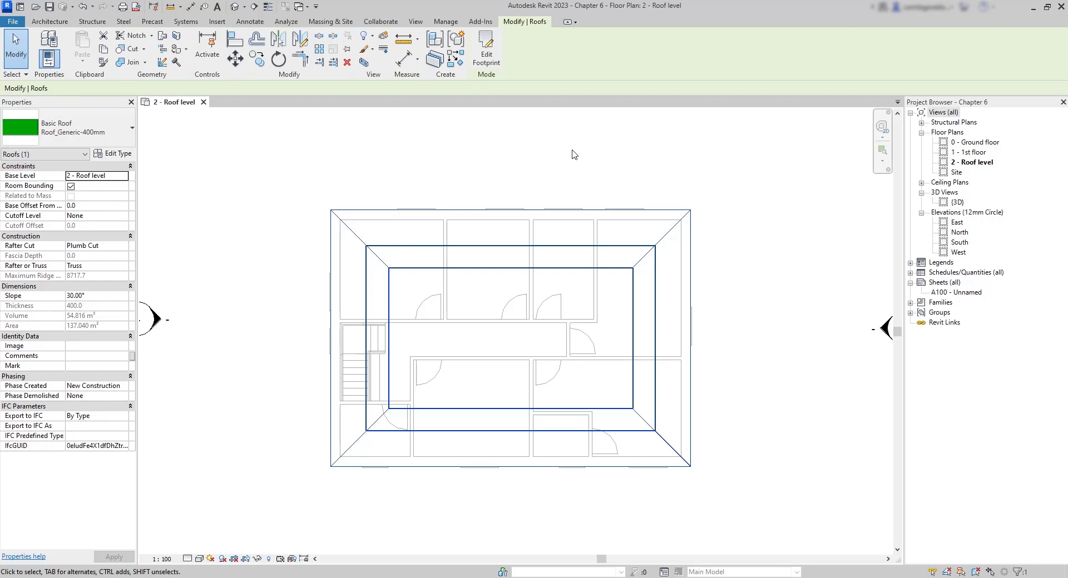
- Inspect the hip roof in 3D, then select and delete it in the Roof level plan
double_click(957, 203)
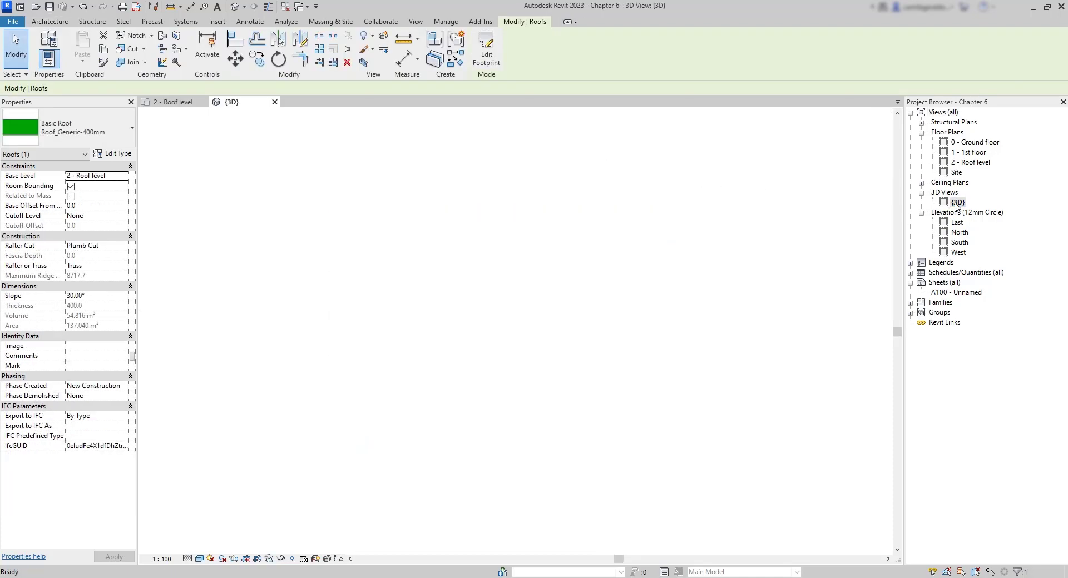
left_click(604, 482)
scroll(431, 332, "up", 5)
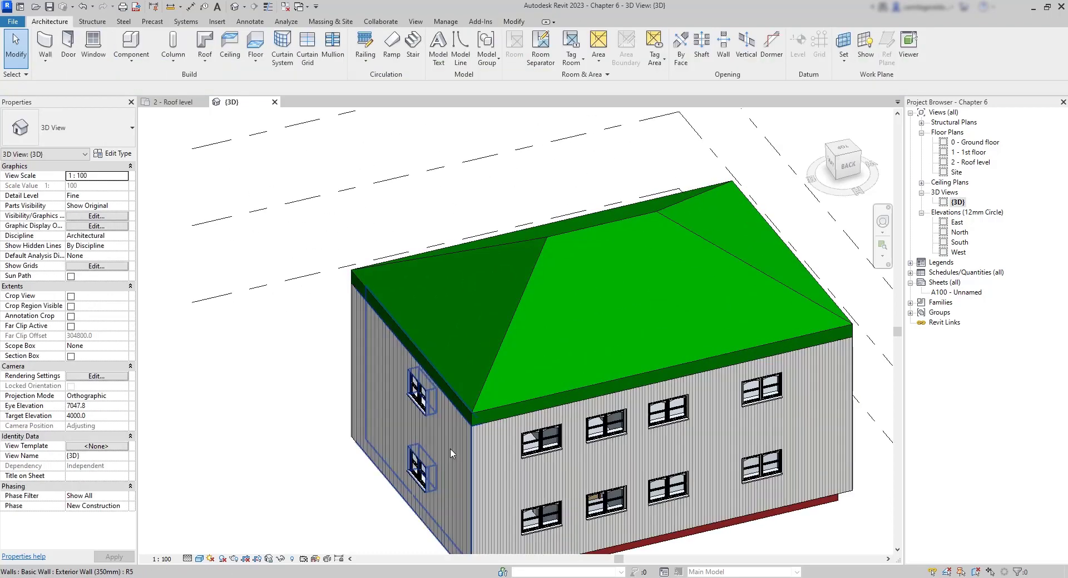
middle_click_drag(484, 528, 612, 423, "shift")
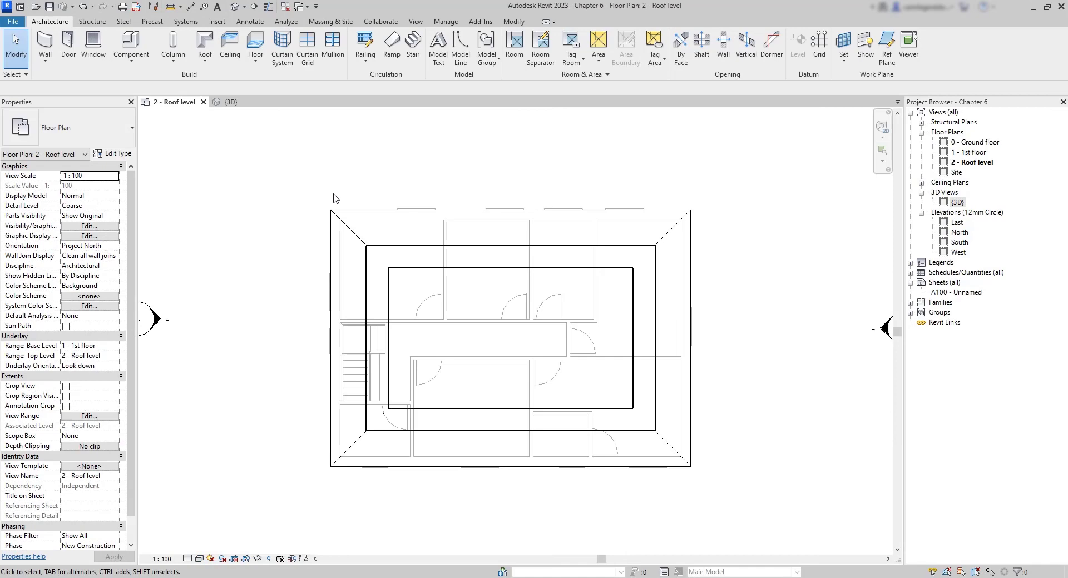
left_click(375, 216)
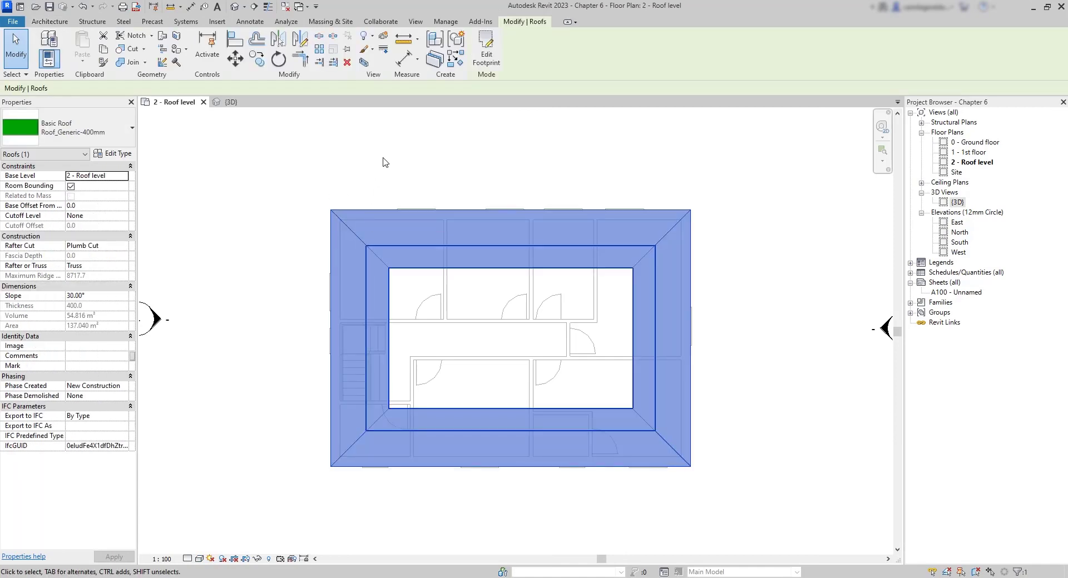
left_click(383, 162)
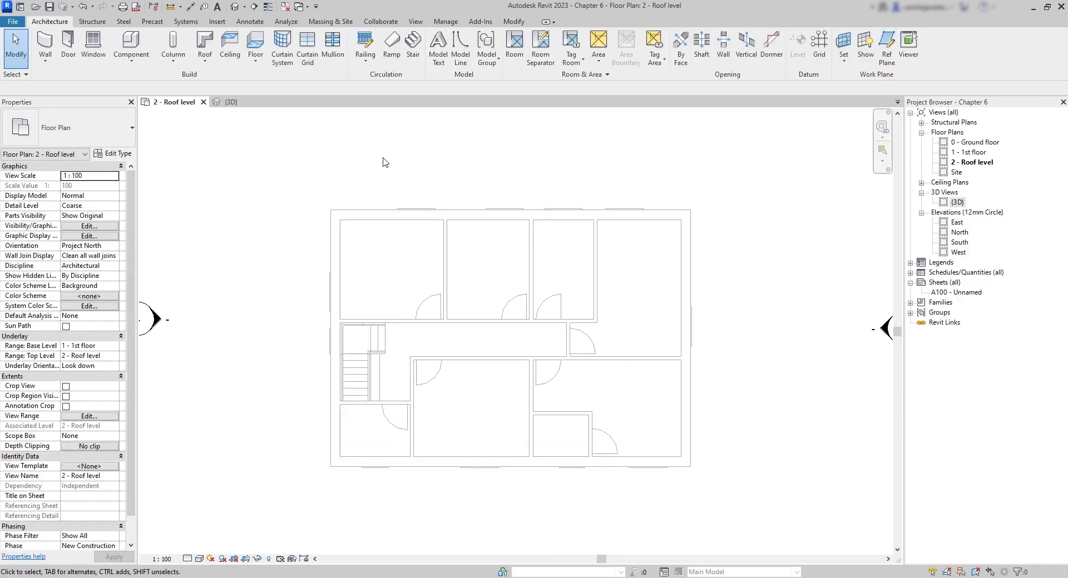
- Start a new Roof by Footprint with a 300.0 overhang
left_click(207, 62)
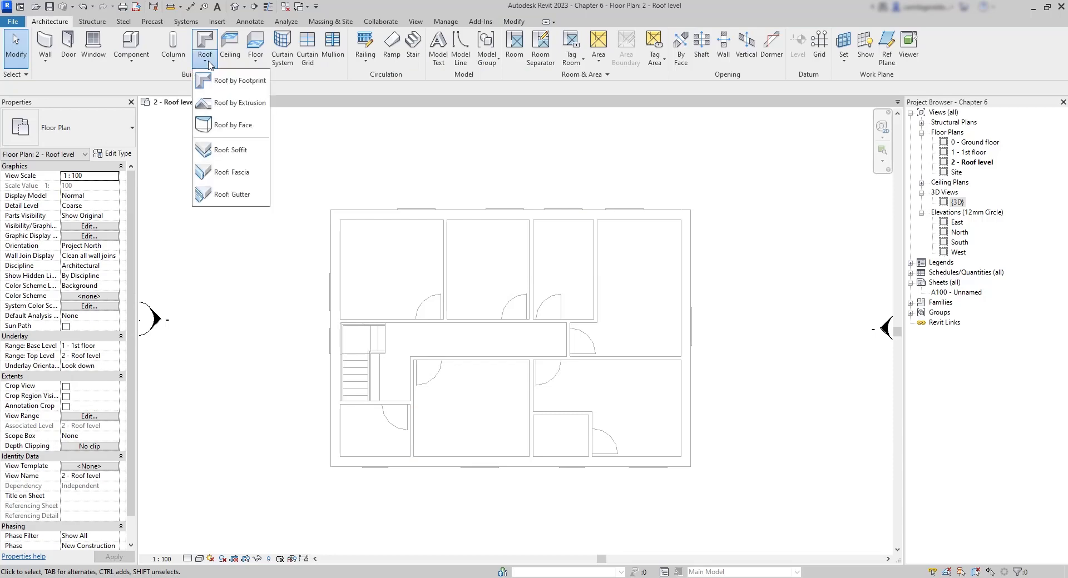
left_click(229, 81)
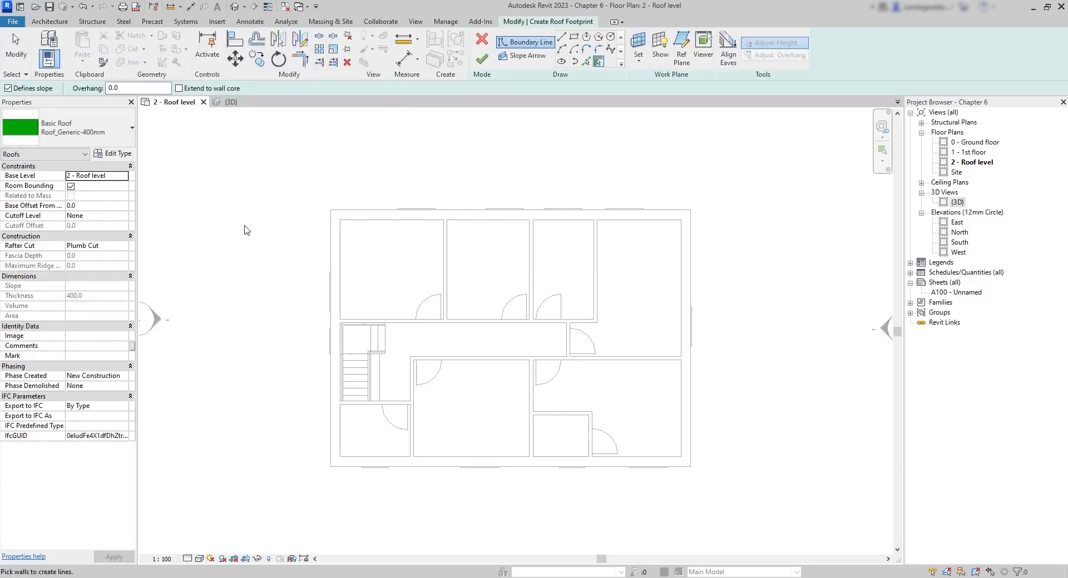
double_click(128, 88)
type("300.0")
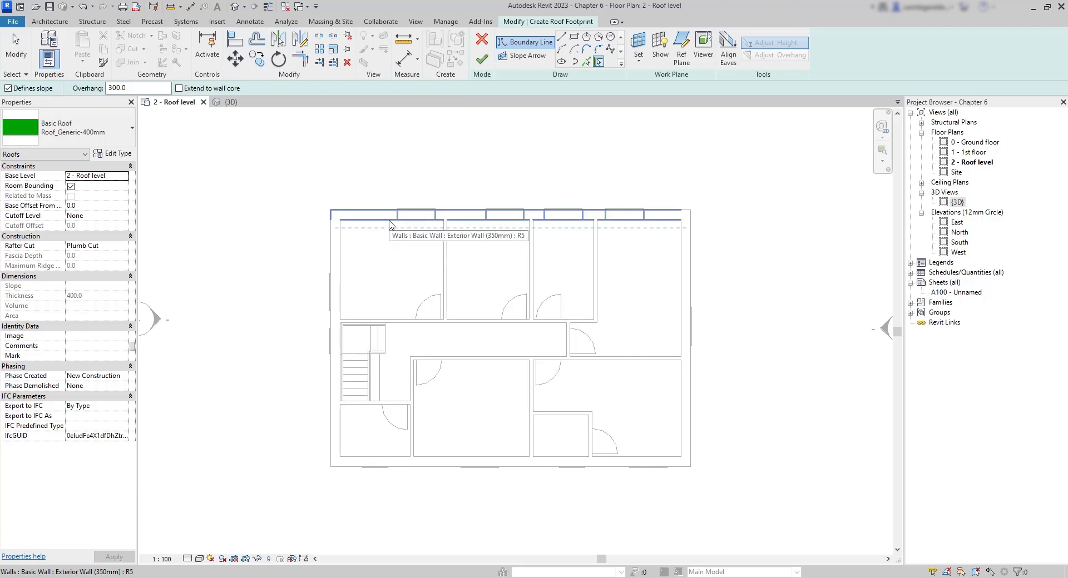
scroll(389, 225, "up", 2)
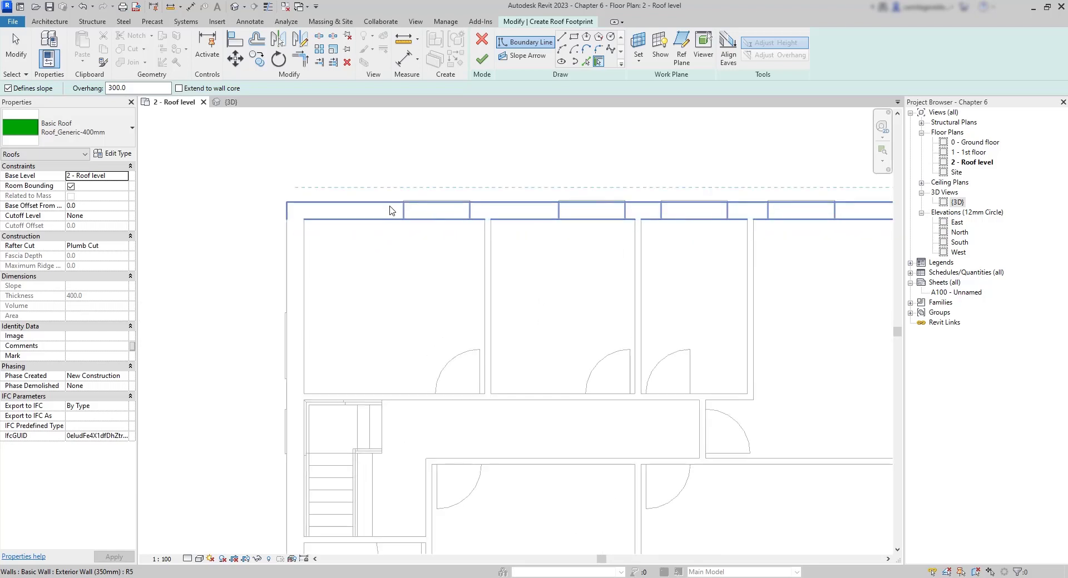
- Pick the top, right, bottom and left exterior walls as 30° sloped roof edges
left_click(389, 208)
scroll(384, 207, "down", 1)
left_click(785, 331)
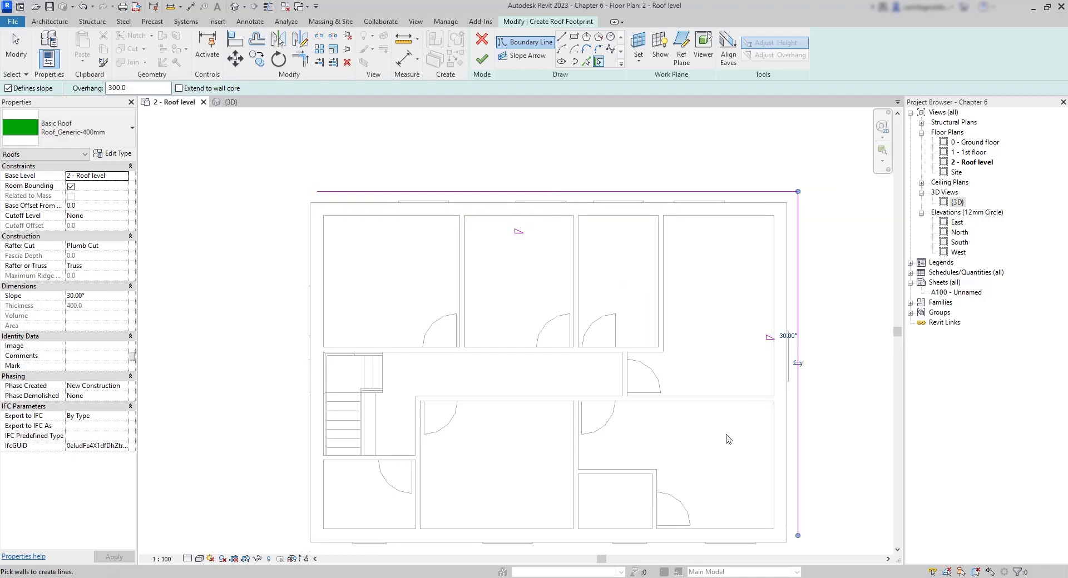
left_click(436, 533)
left_click(312, 503)
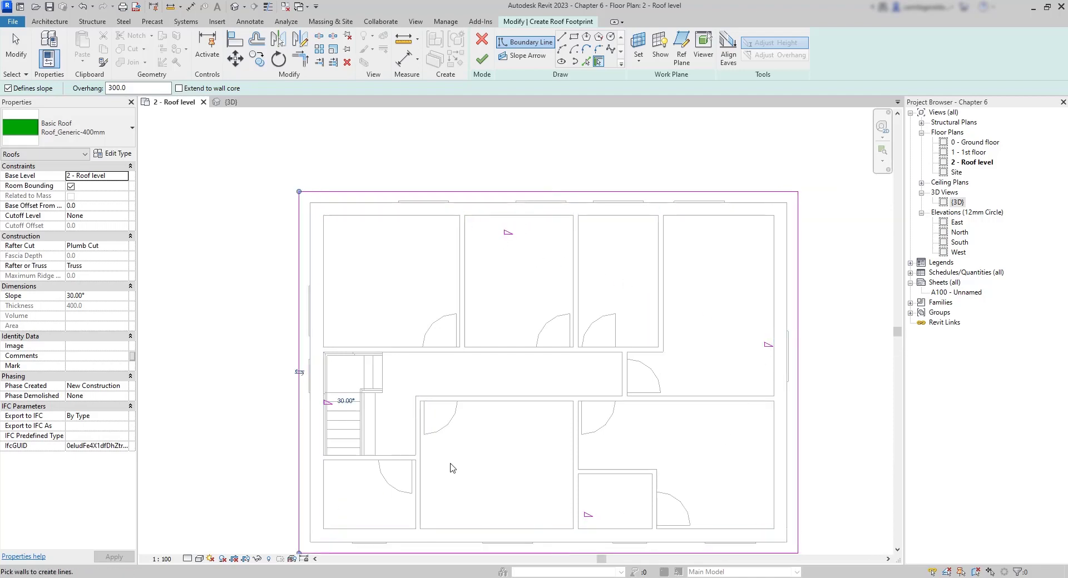
middle_click_drag(455, 474, 451, 410)
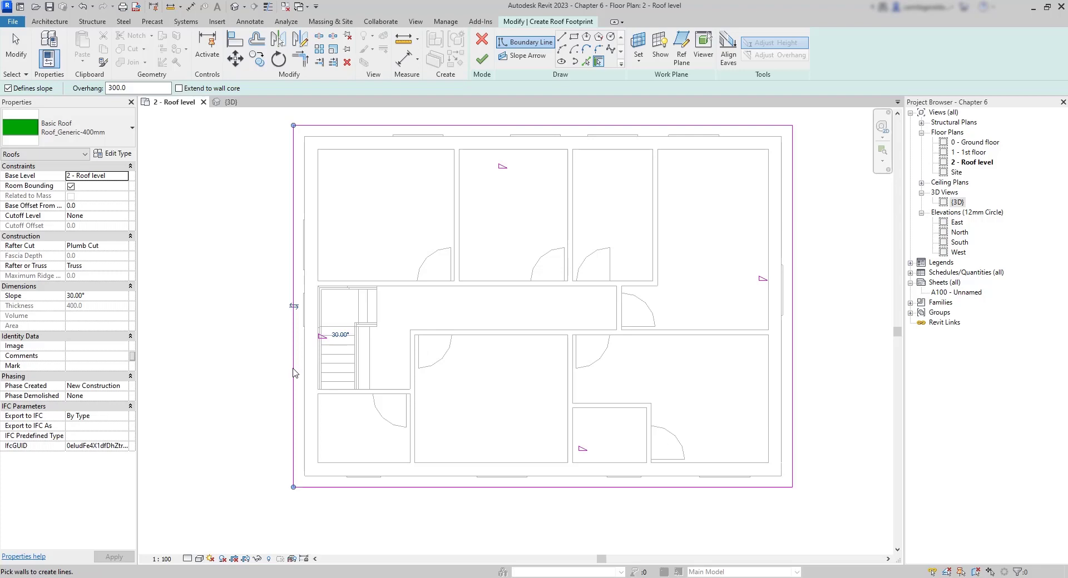
left_click(15, 51)
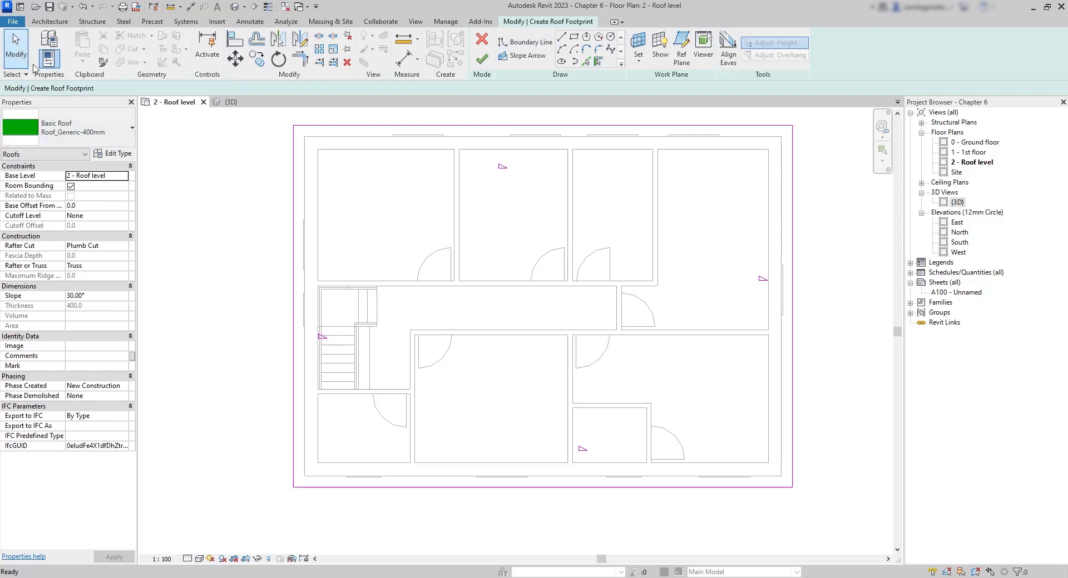
- Uncheck Defines Roof Slope on the footprint's left and right edges
left_click(294, 228)
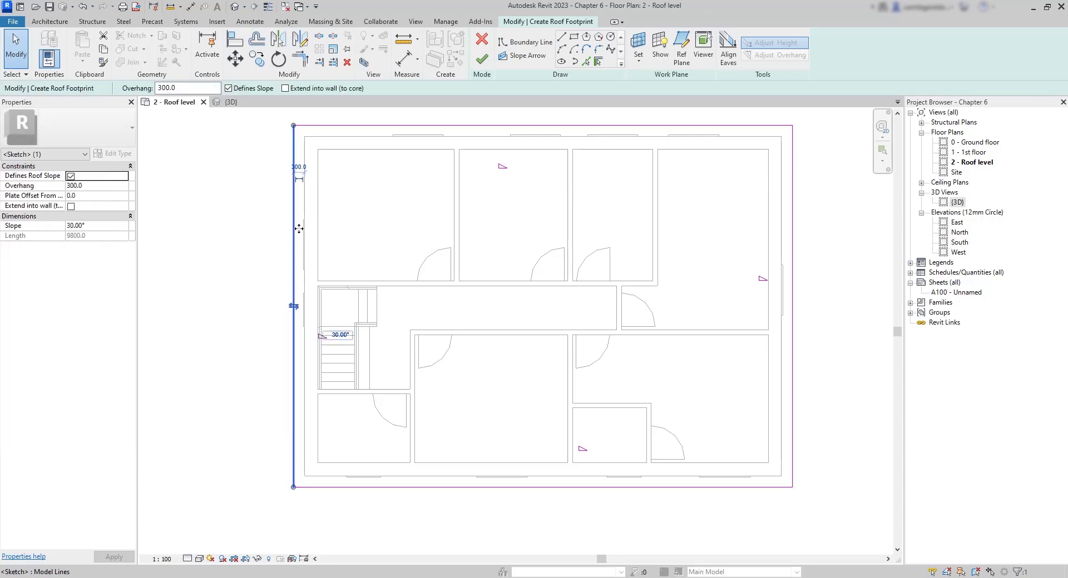
left_click(792, 372, "ctrl")
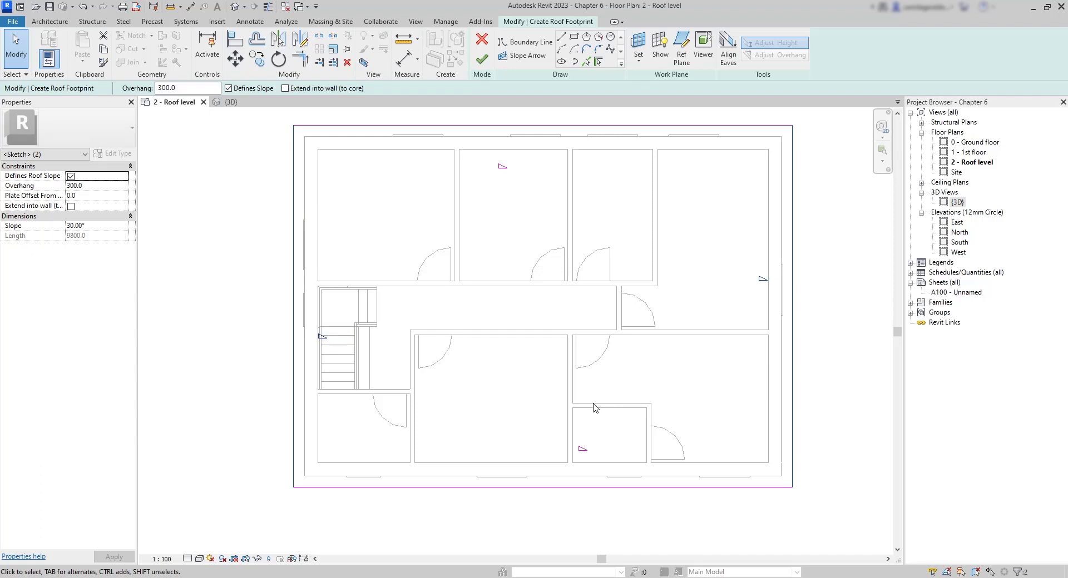
left_click(70, 176)
left_click(216, 258)
- Change the slope of the footprint's top and bottom edges from 30° to 18°
left_click(527, 127)
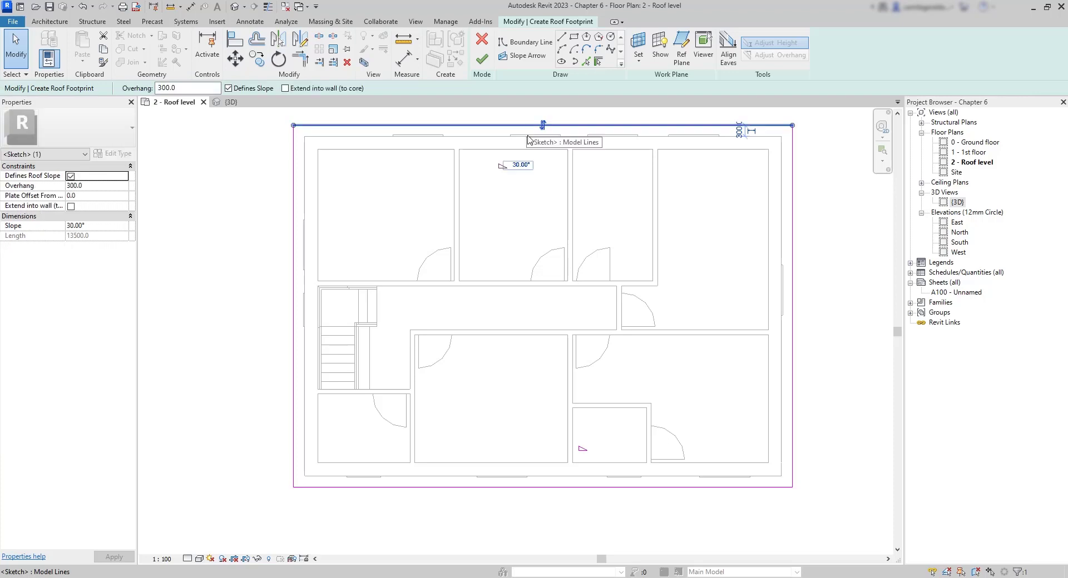
left_click(488, 489, "ctrl")
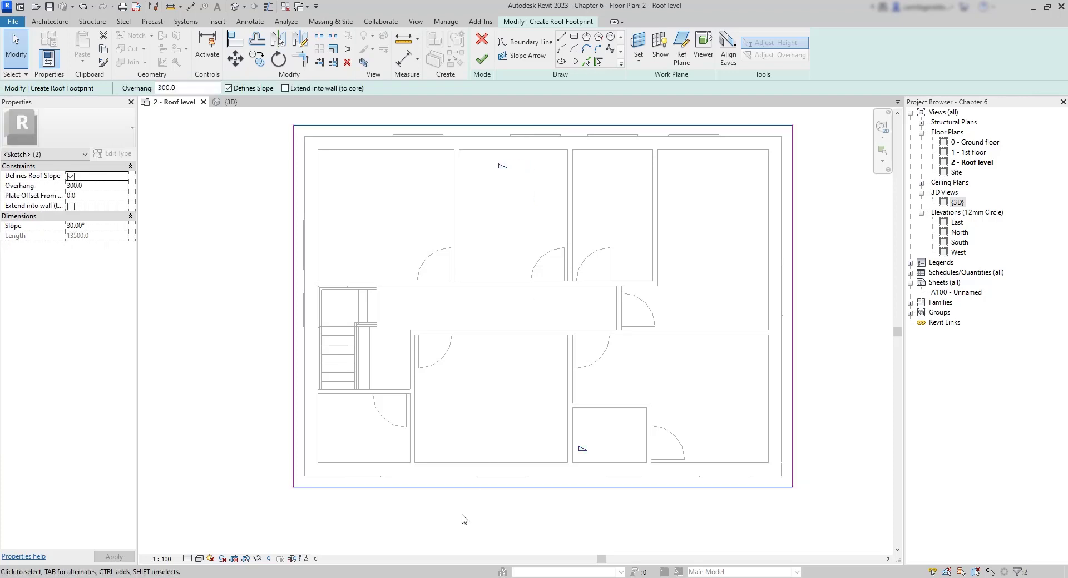
left_click(75, 225)
key("BackSpace")
type("18")
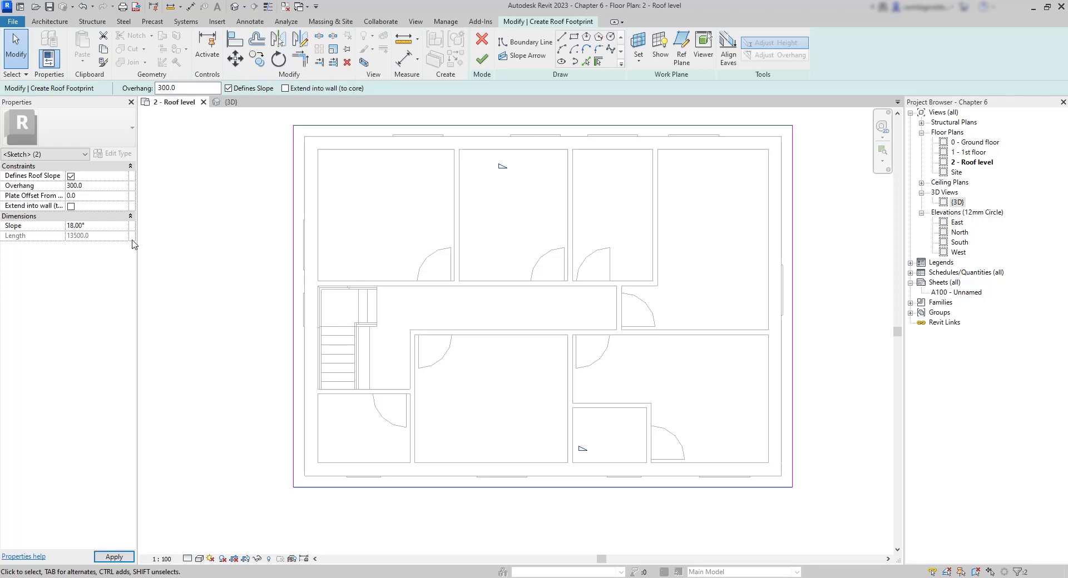
left_click(190, 249)
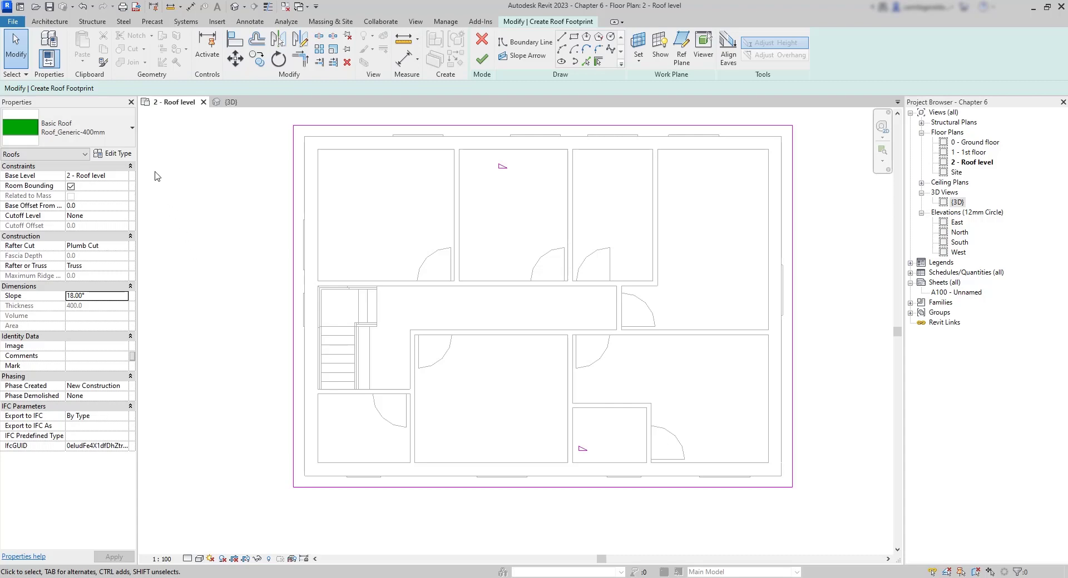
- Switch the roof sketch to the Roof_Flat-4Felt-150Ins-50Scr-150Conc-12Plr type after checking its layer structure
left_click(127, 137)
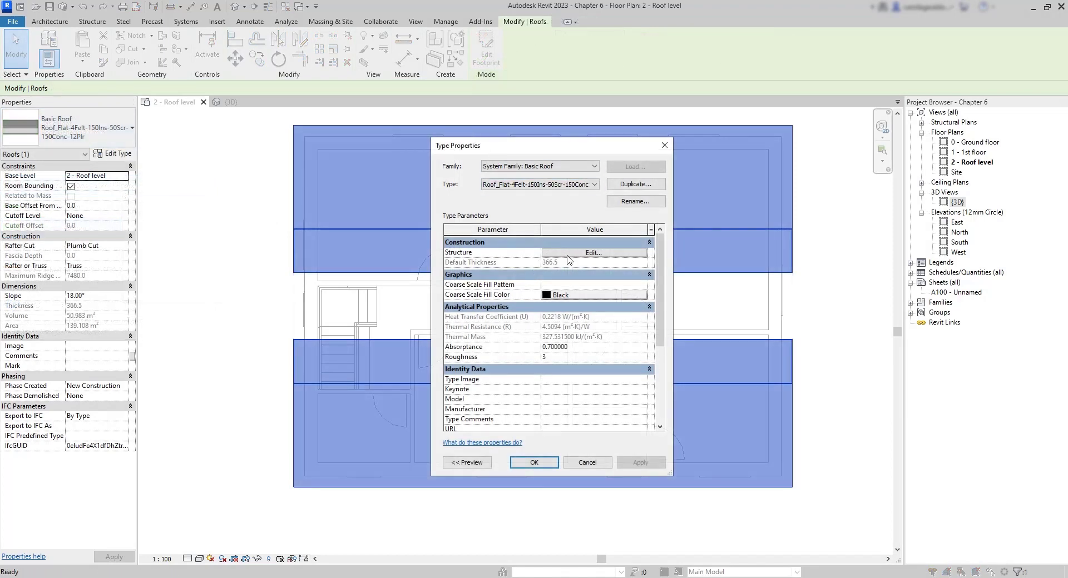
left_click(567, 254)
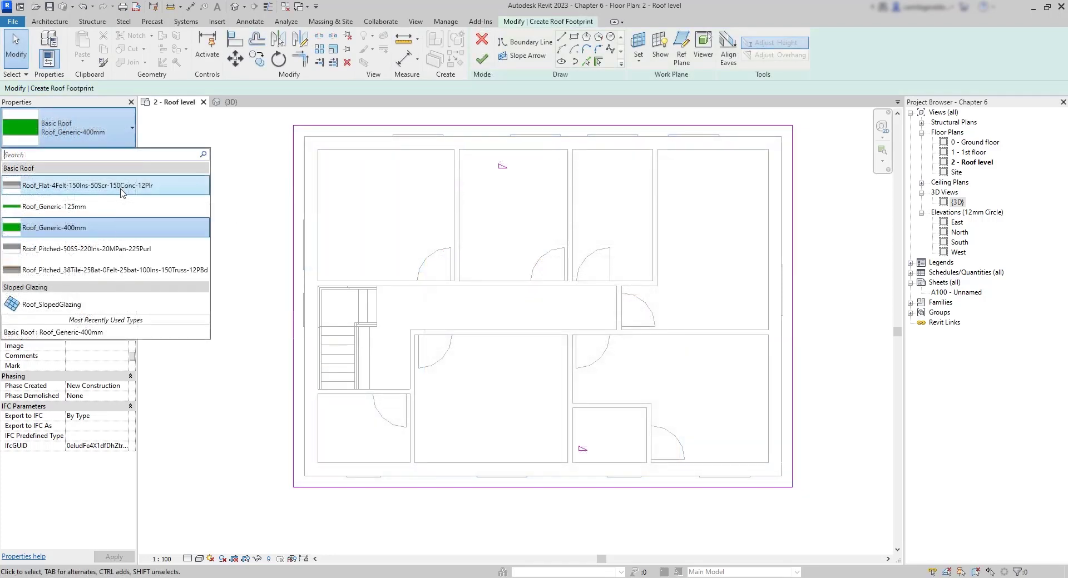
left_click(122, 192)
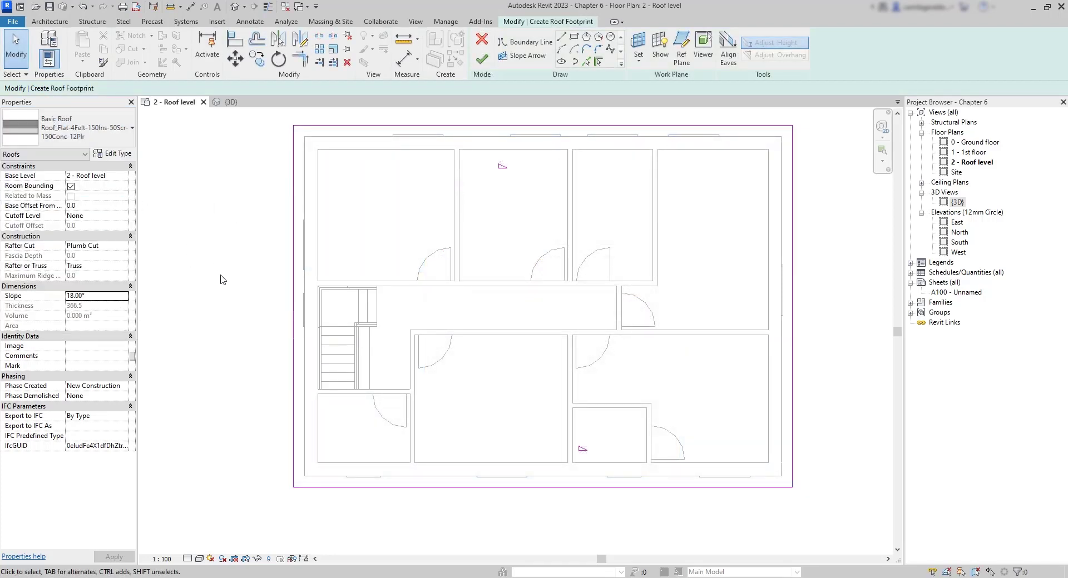
- Finish the 18° gable roof and orbit the 3D view to inspect the gaps above the gable walls
left_click(482, 58)
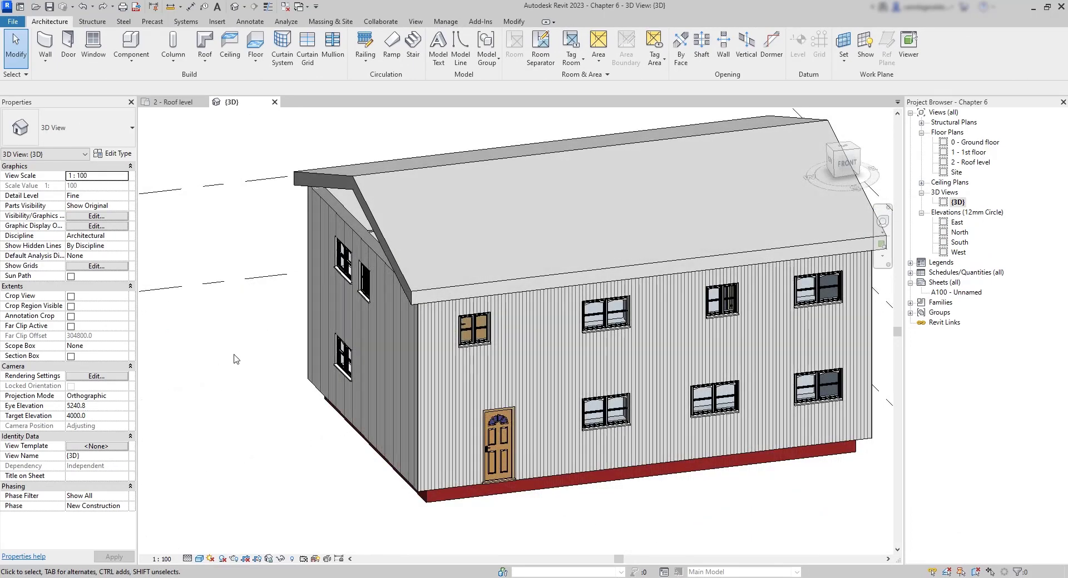
middle_click_drag(229, 411, 250, 240, "shift")
scroll(295, 248, "up", 3)
middle_click_drag(344, 257, 318, 408, "shift")
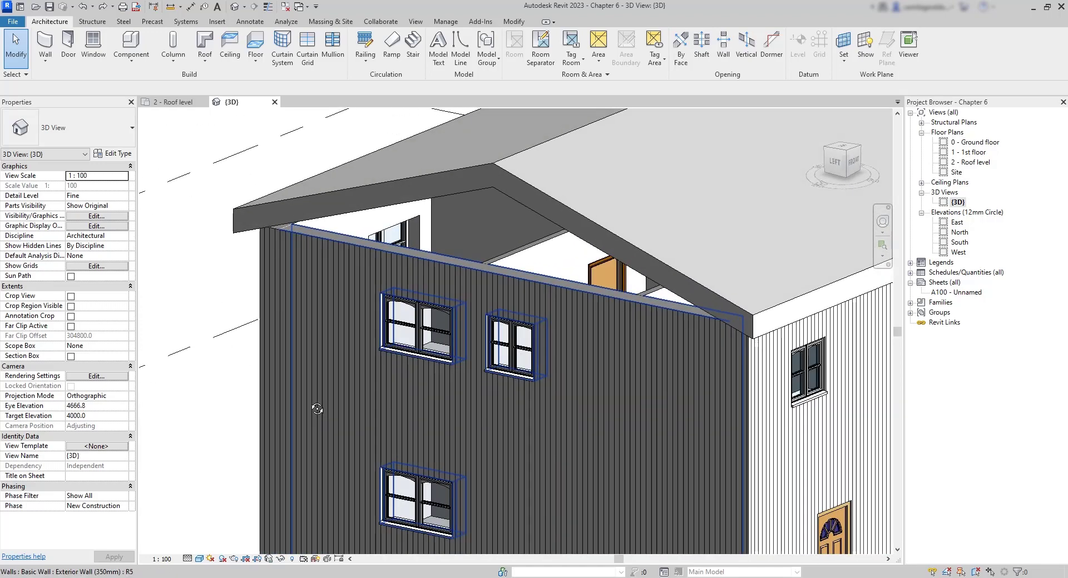
scroll(312, 264, "up", 4)
middle_click_drag(344, 330, 354, 289, "shift")
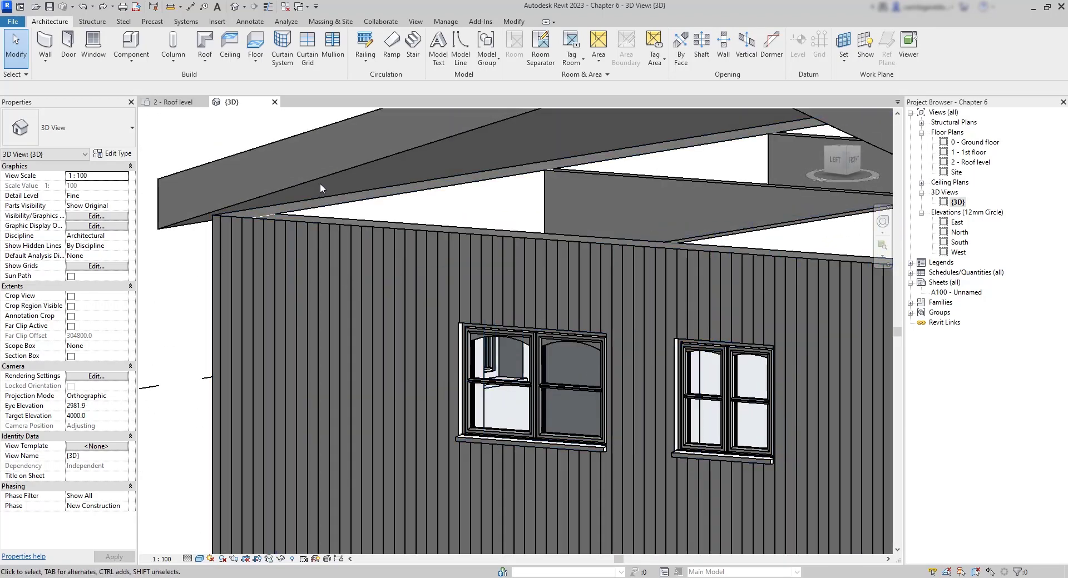
scroll(320, 182, "down", 6)
middle_click_drag(600, 225, 426, 282, "shift")
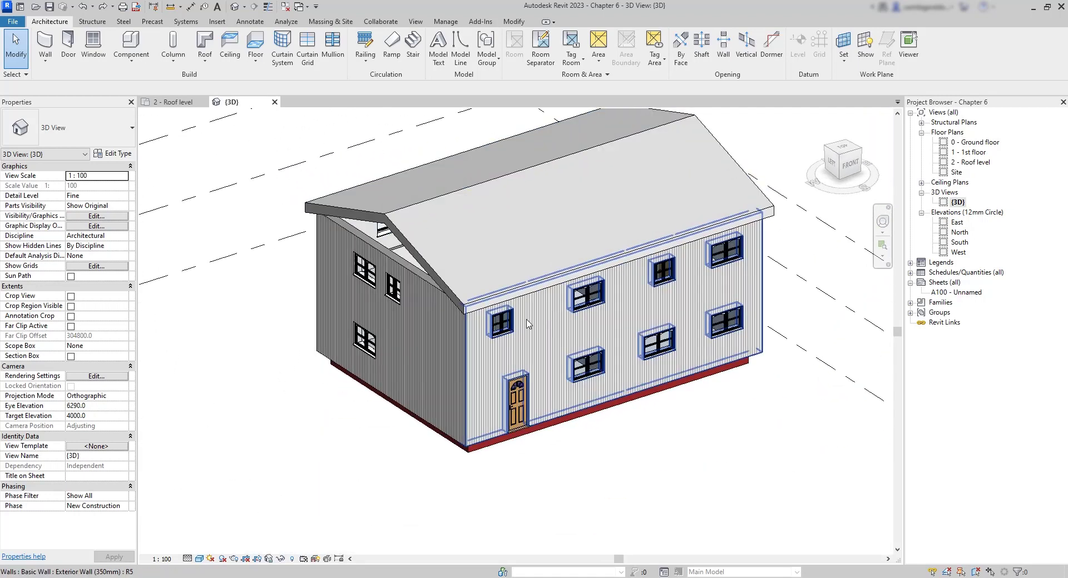
- Select all instances of the exterior wall type in the entire project
left_click(426, 282)
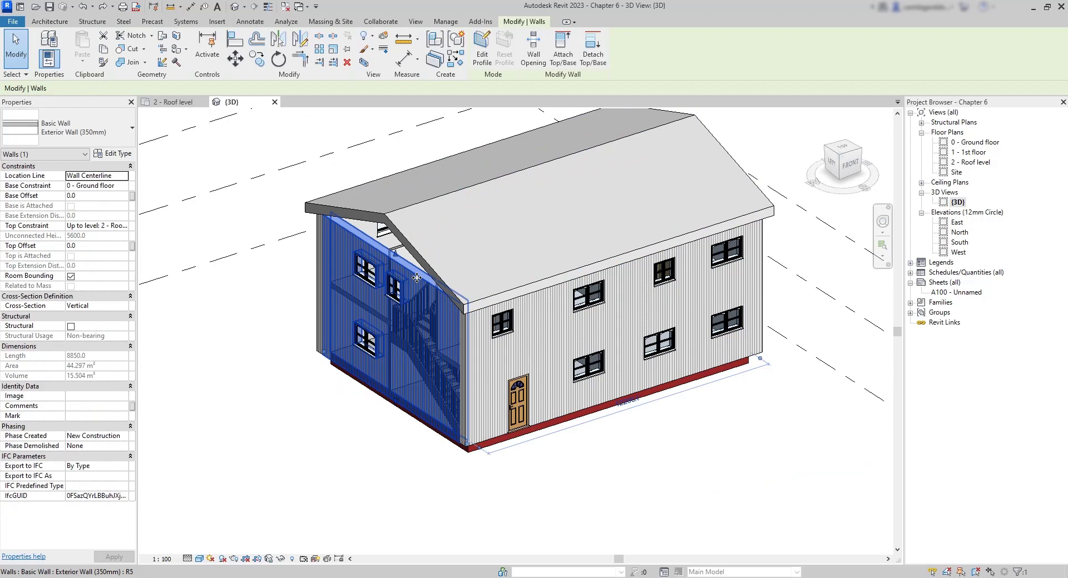
right_click(416, 278)
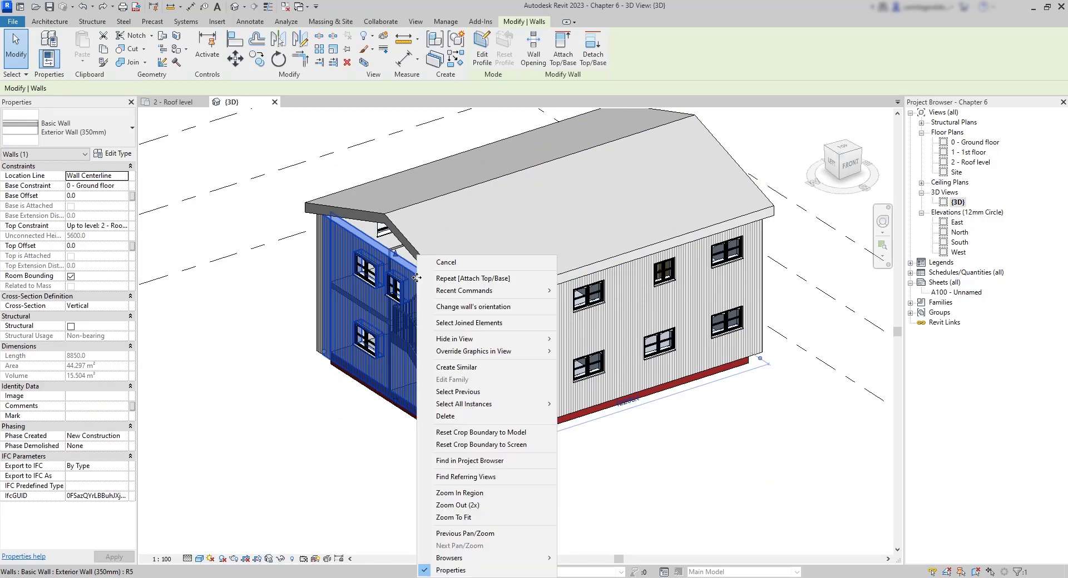
mouse_move(513, 406)
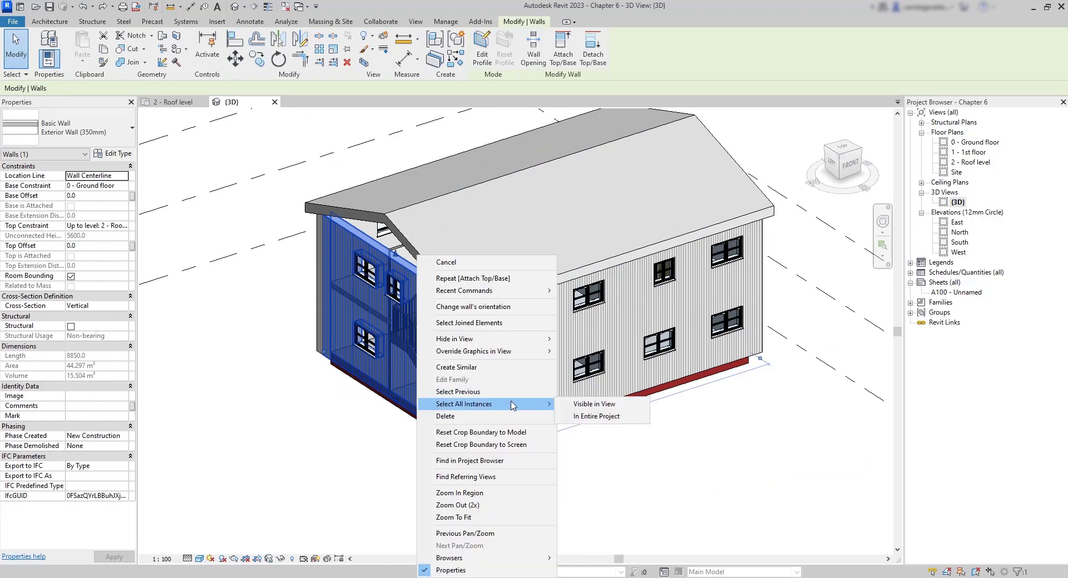
left_click(594, 417)
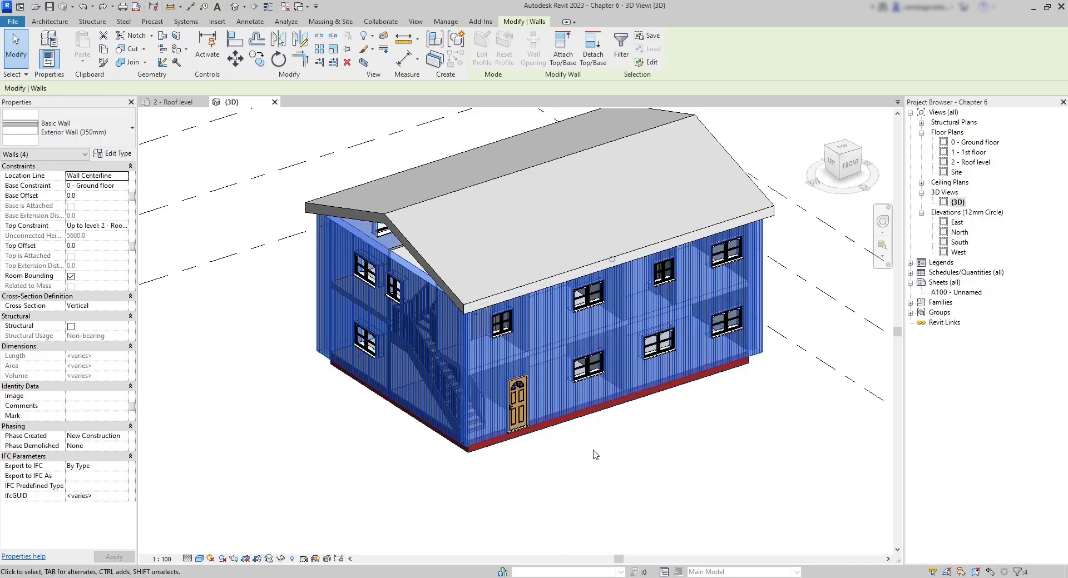
- Attach the tops of the selected walls to the roof, closing the gable gaps
left_click(560, 60)
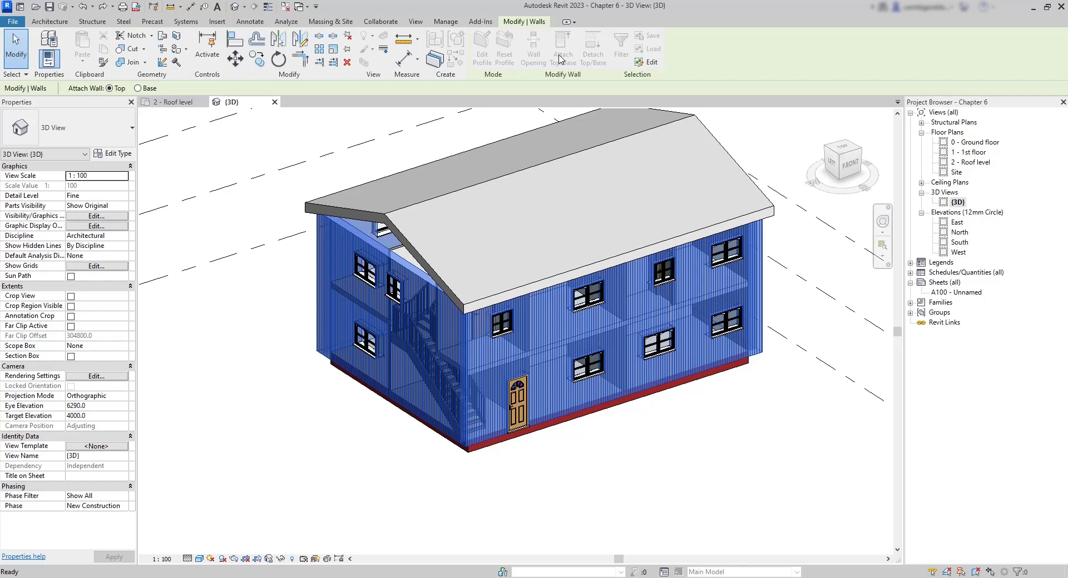
left_click(462, 193)
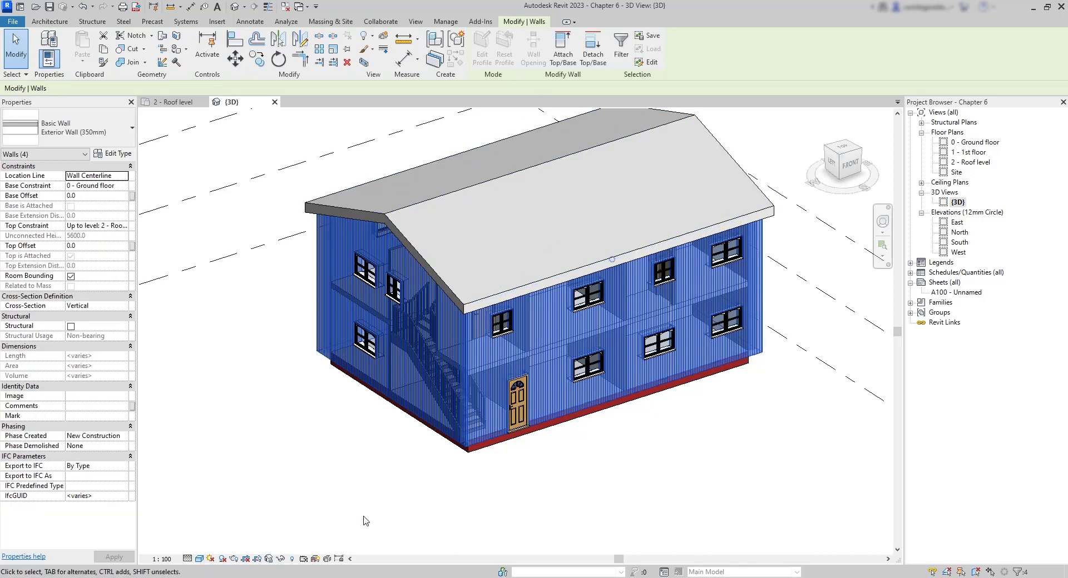
middle_click_drag(292, 426, 511, 447, "shift")
middle_click_drag(511, 447, 545, 449, "shift")
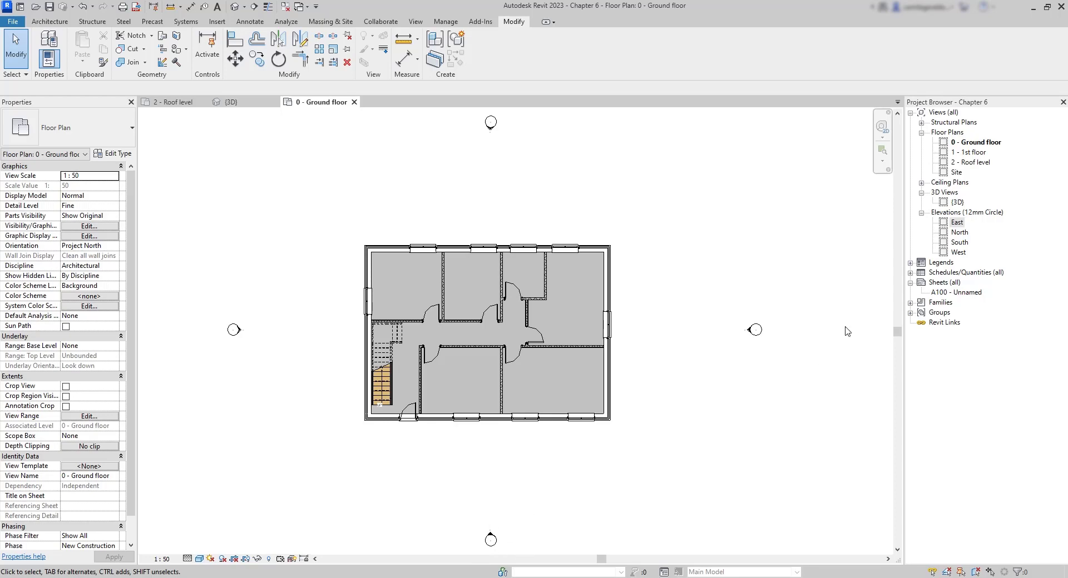
- Open the North elevation and drag the level lines' left ends further out
double_click(956, 222)
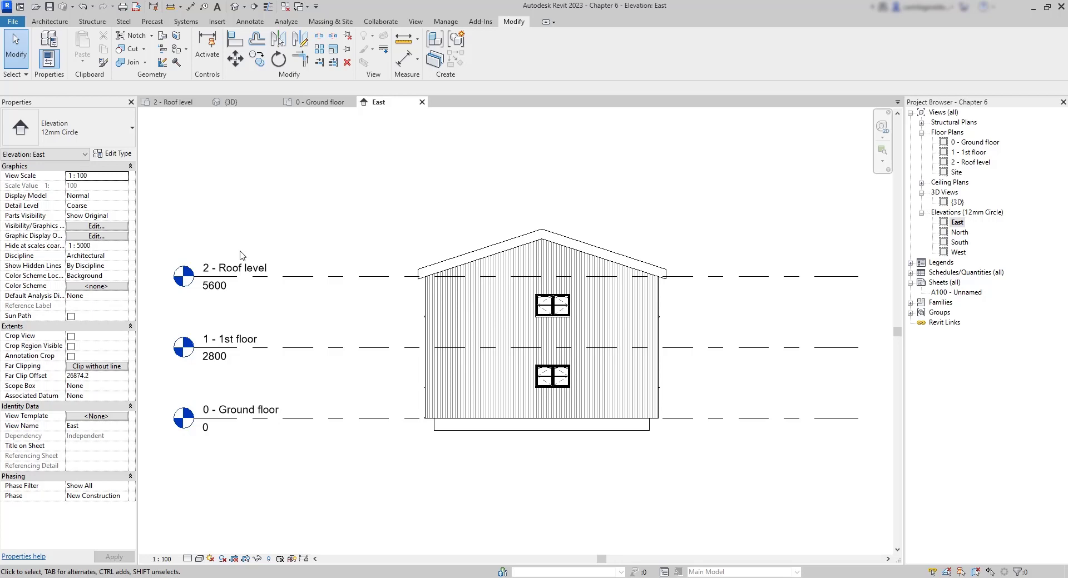
double_click(958, 233)
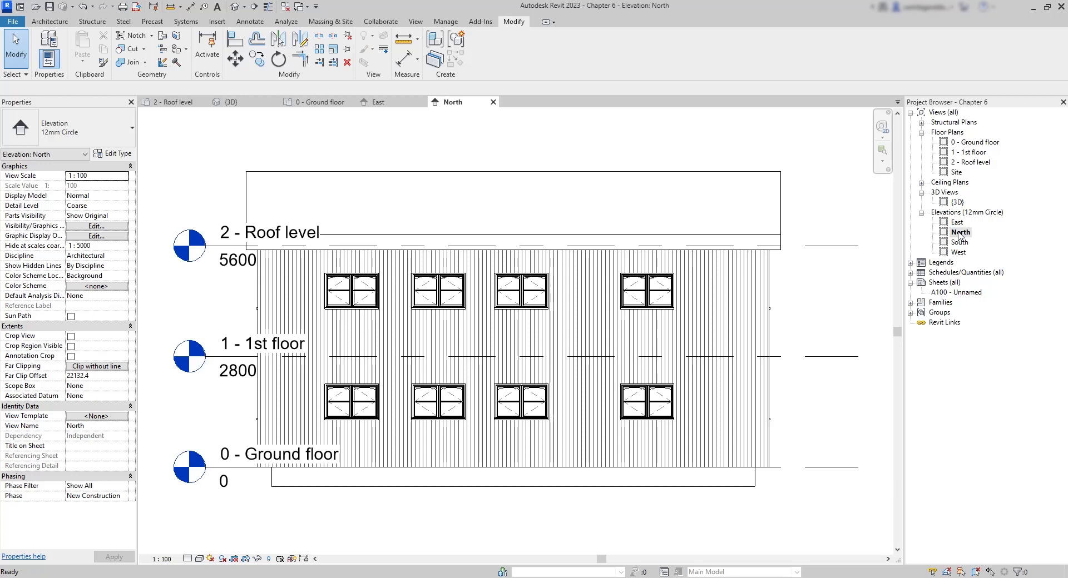
scroll(783, 309, "down", 2)
left_click(421, 415)
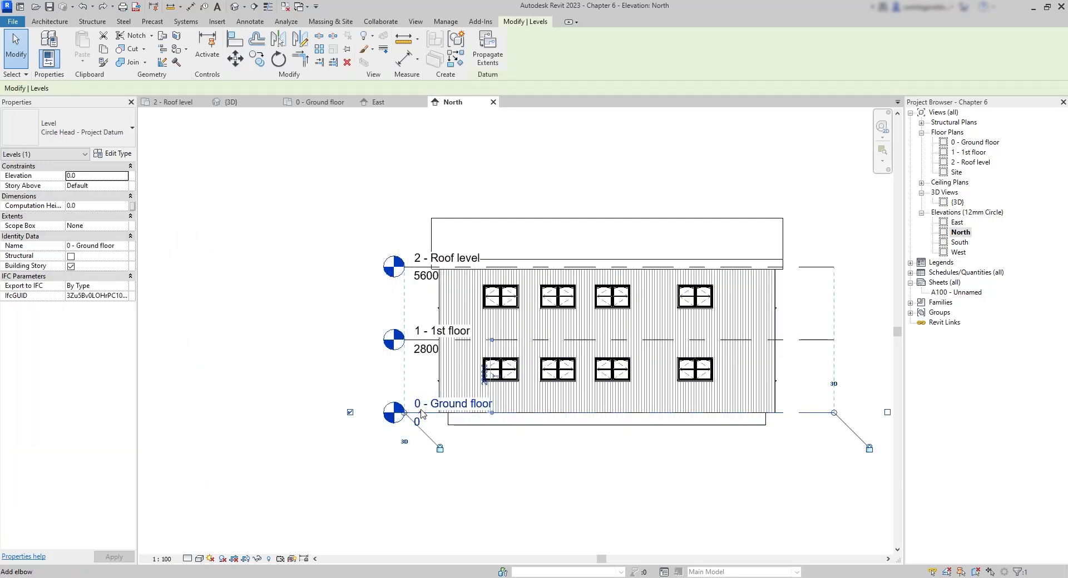
scroll(421, 414, "up", 2)
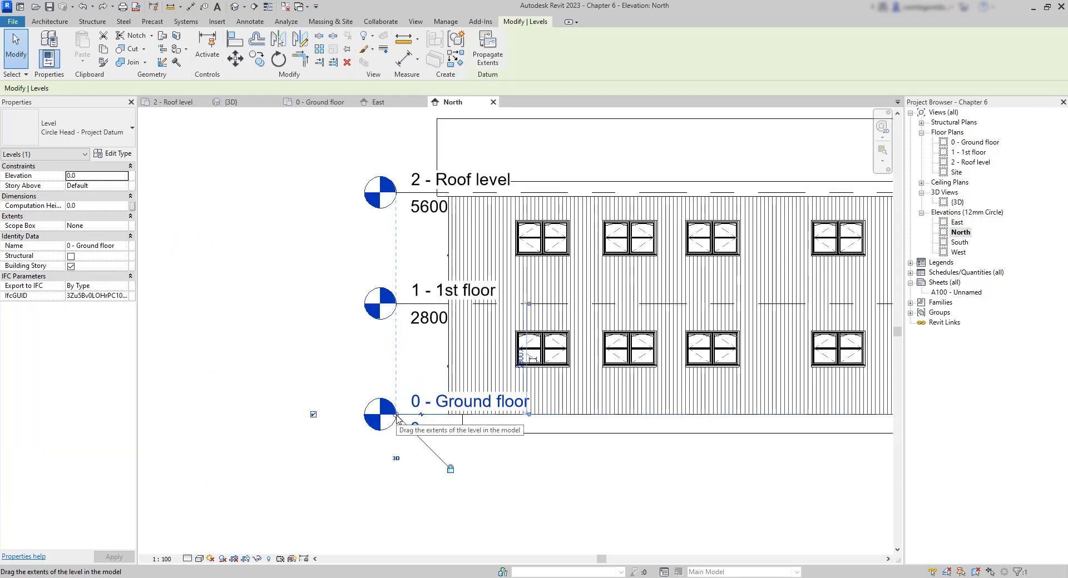
left_click_drag(396, 417, 146, 419)
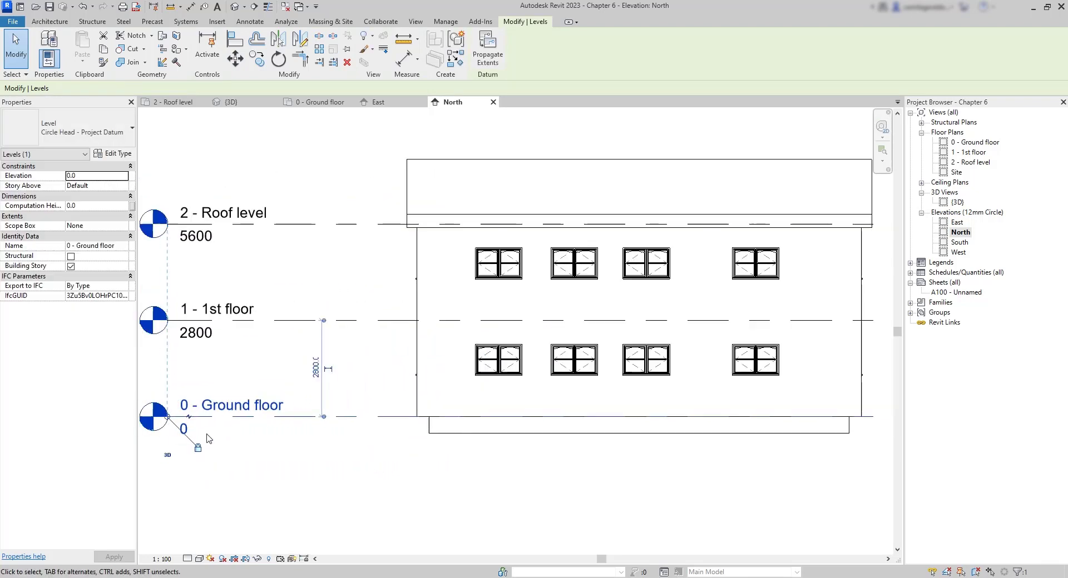
- Extend the level lines further out past the house's right side
scroll(208, 439, "down", 1)
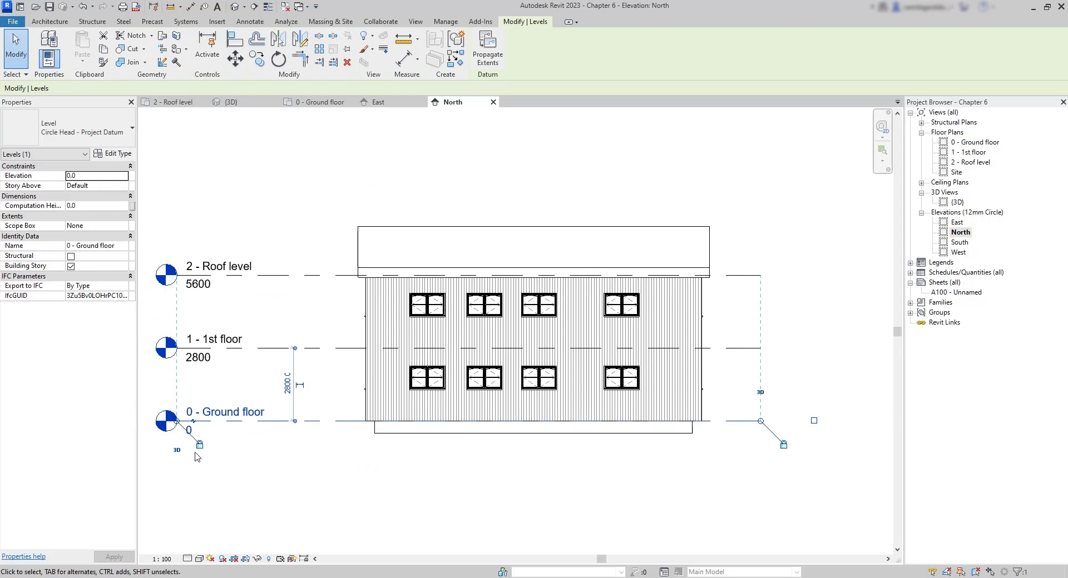
mouse_move(228, 478)
middle_mouse_down()
mouse_move(281, 465)
mouse_move(233, 469)
middle_mouse_up()
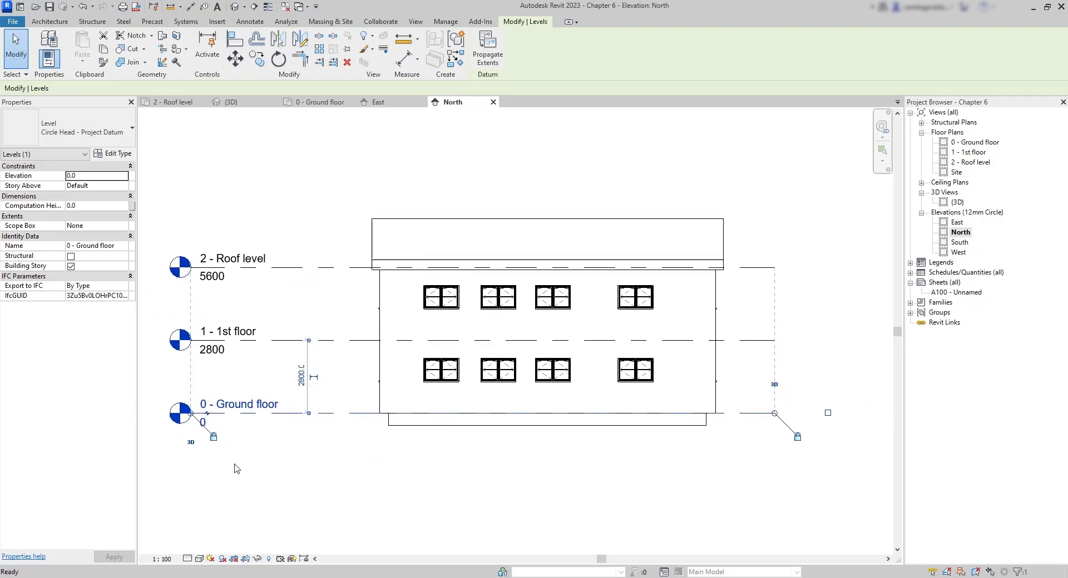
left_click_drag(774, 413, 865, 413)
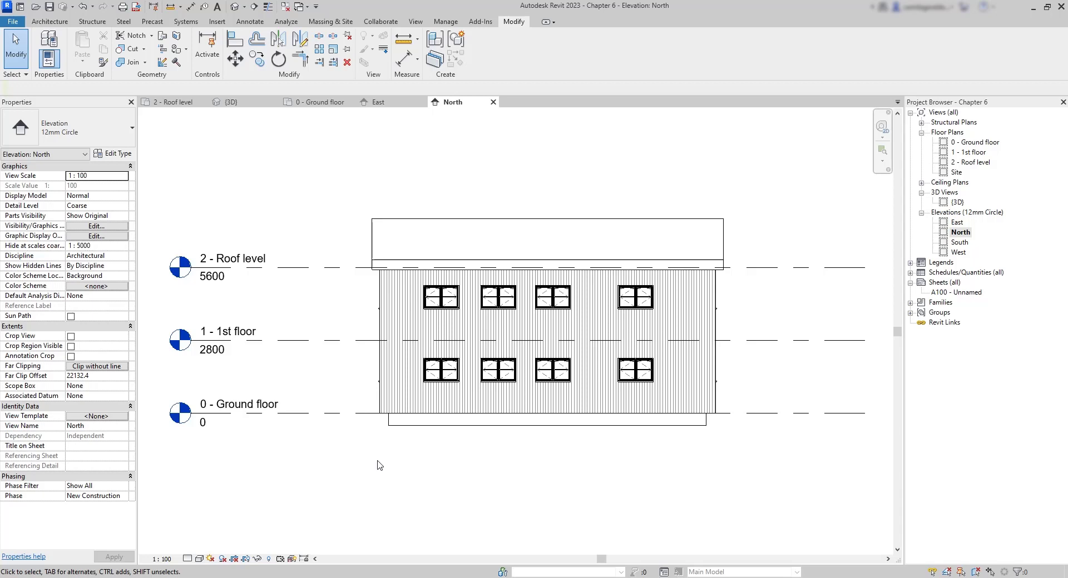
- After viewing the South and West elevations, draw a horizontal section across the house
double_click(960, 242)
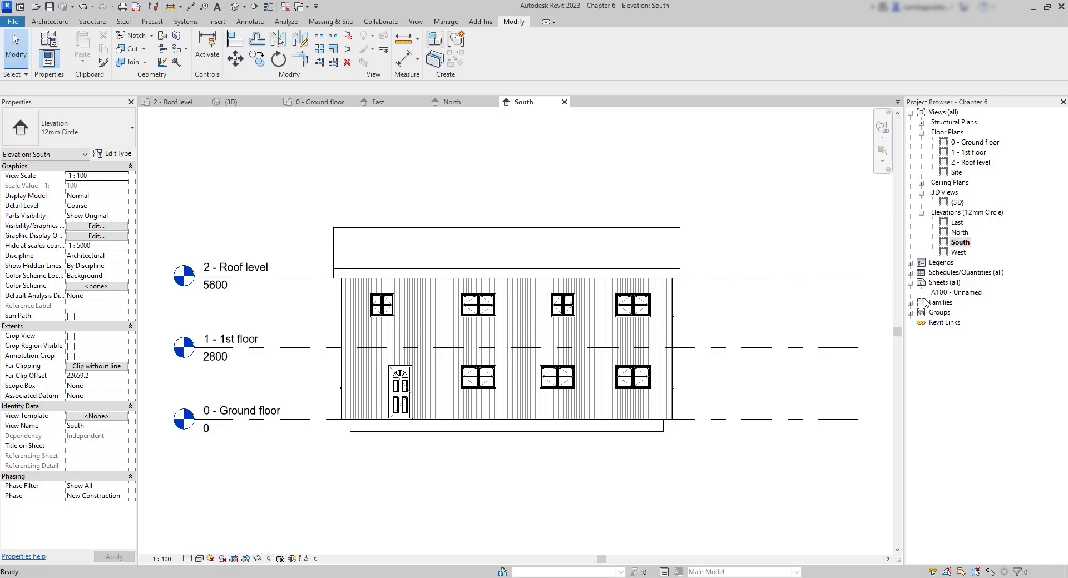
double_click(958, 252)
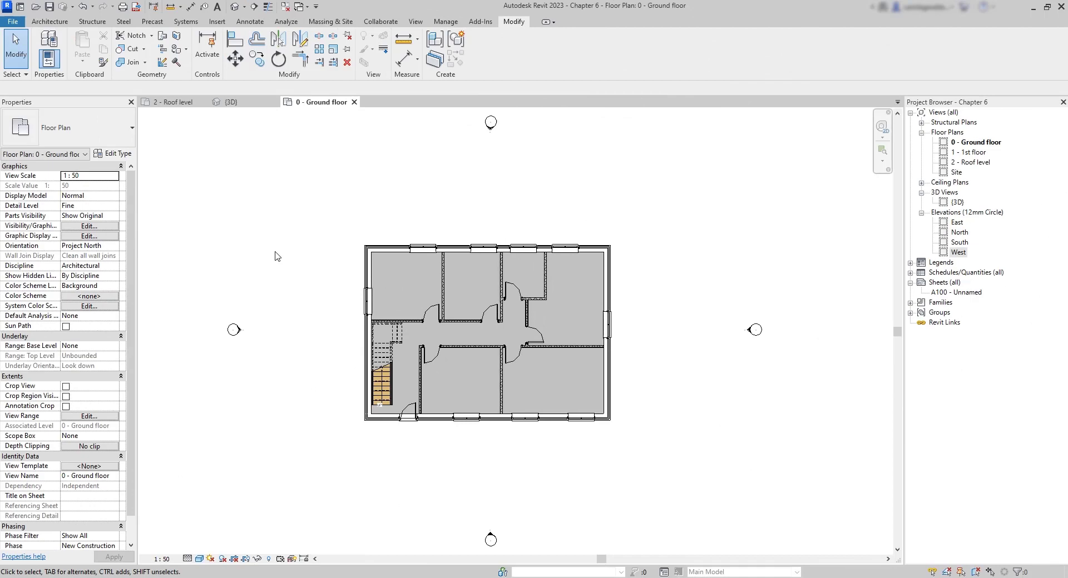
left_click(417, 23)
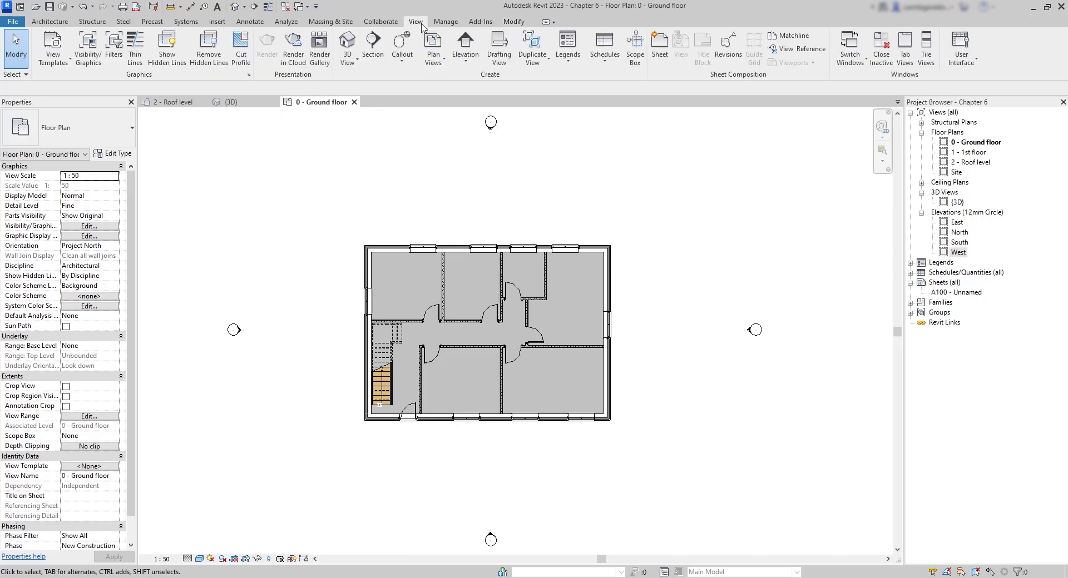
left_click(374, 45)
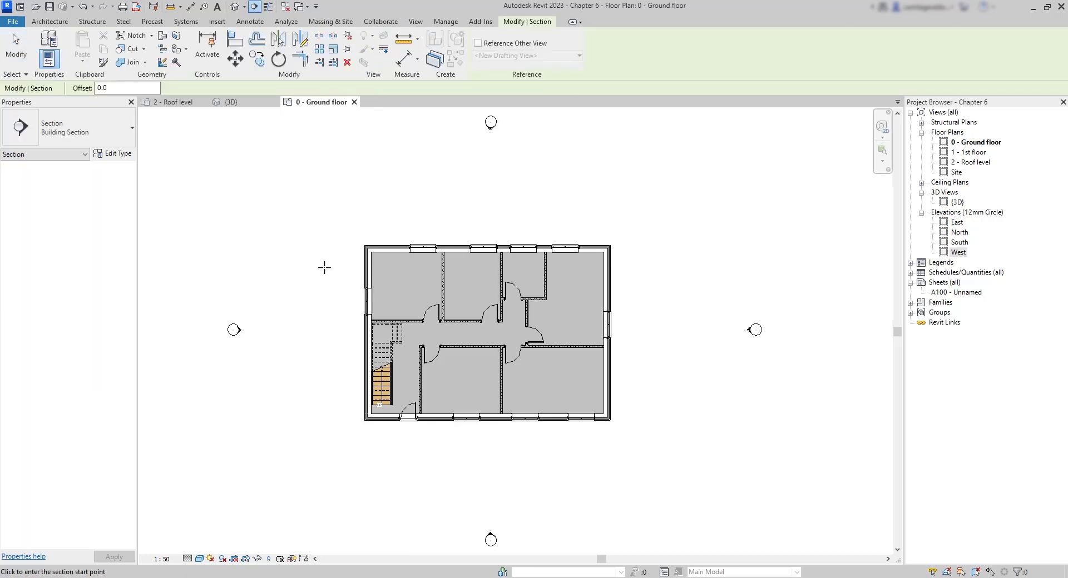
left_click(279, 268)
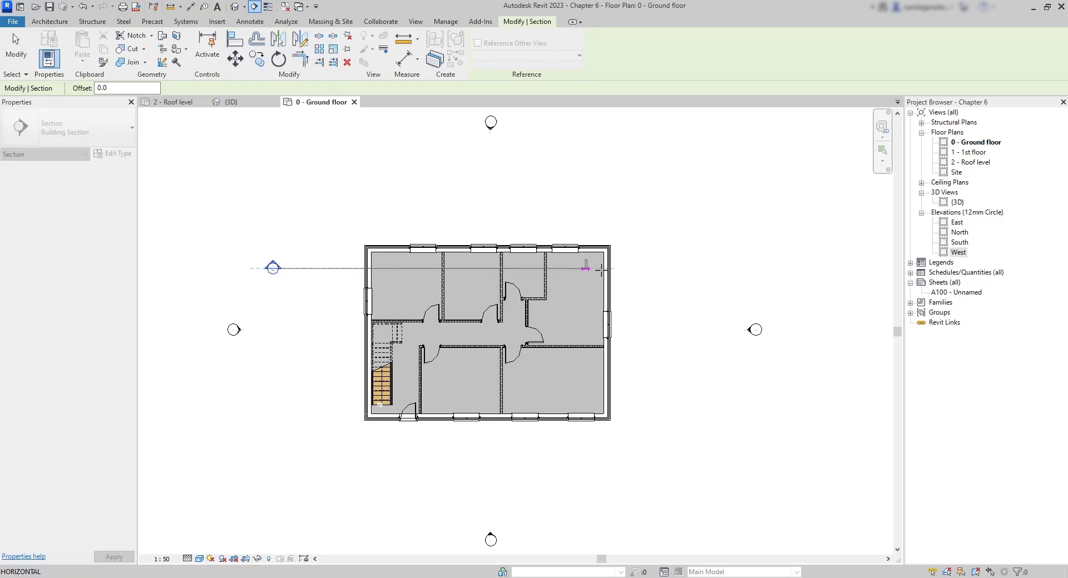
left_click(695, 268)
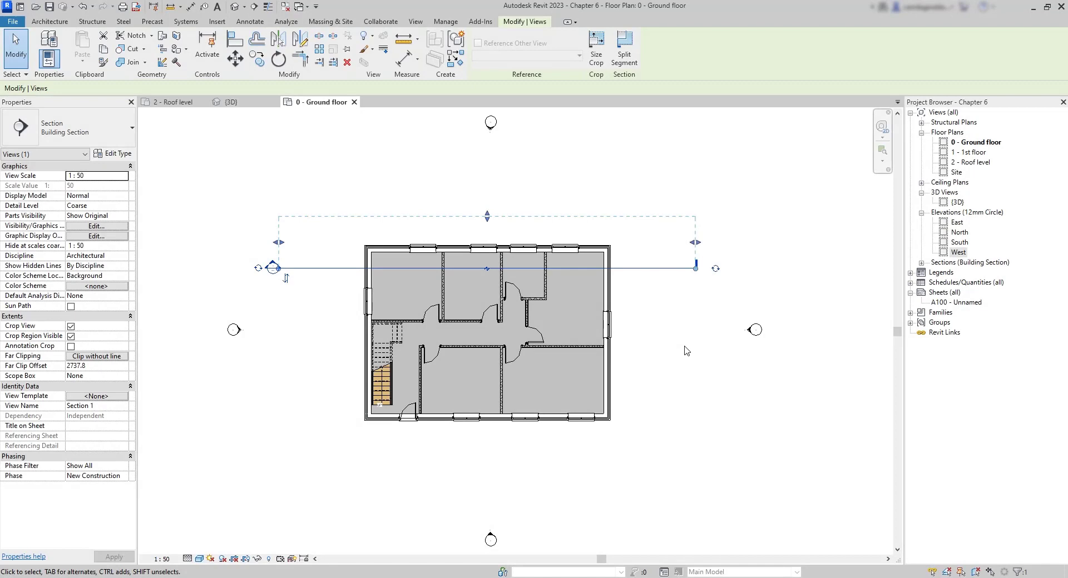
- Open the Section 1 view, then return to the 0 - Ground floor plan
left_click(922, 263)
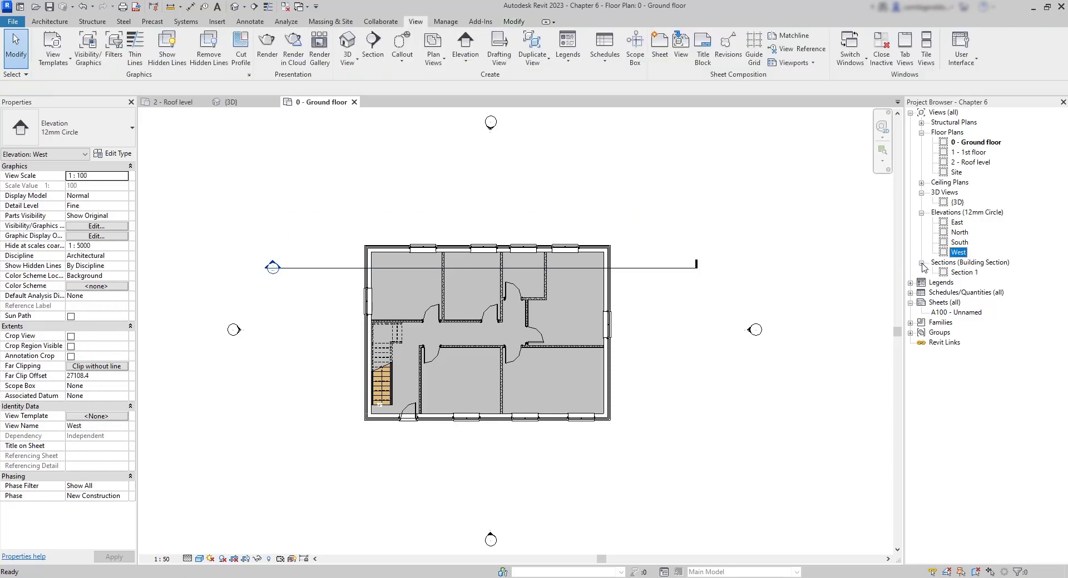
double_click(957, 273)
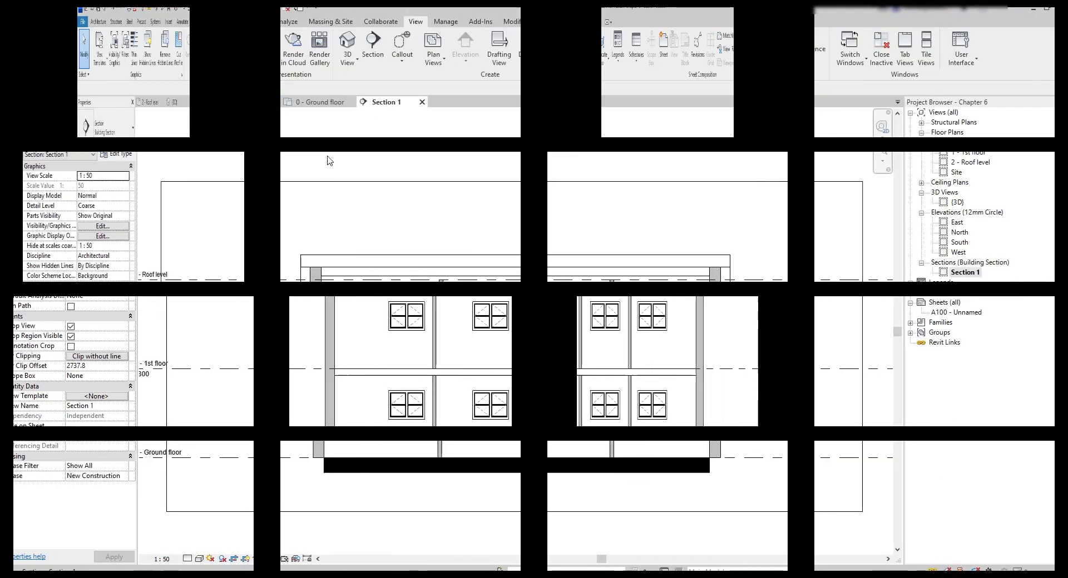
left_click(334, 103)
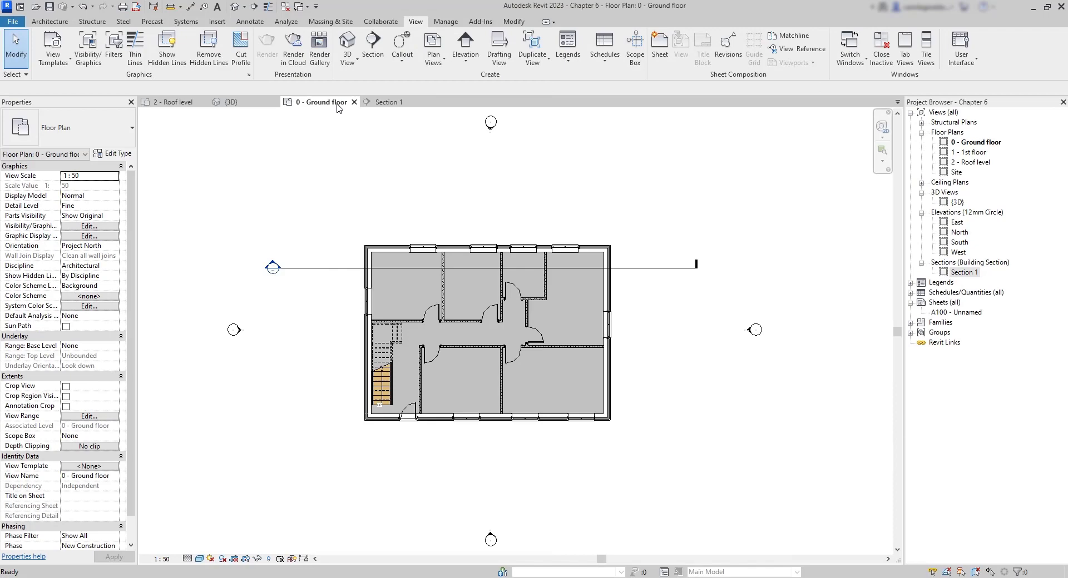
- Flip Section 1 to face the bottom of the plan and check the flipped view
left_click(389, 268)
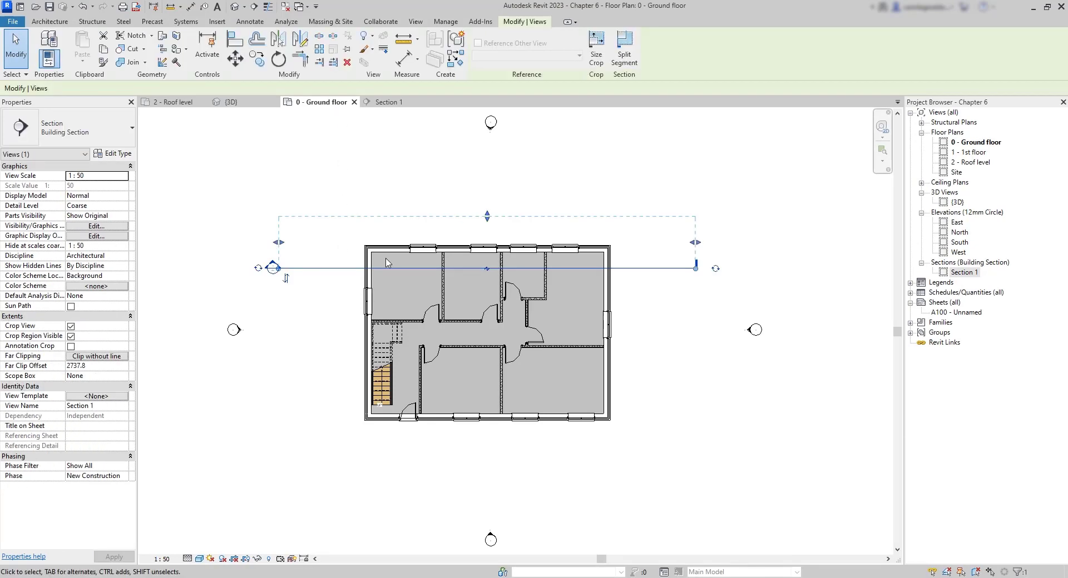
left_click(285, 279)
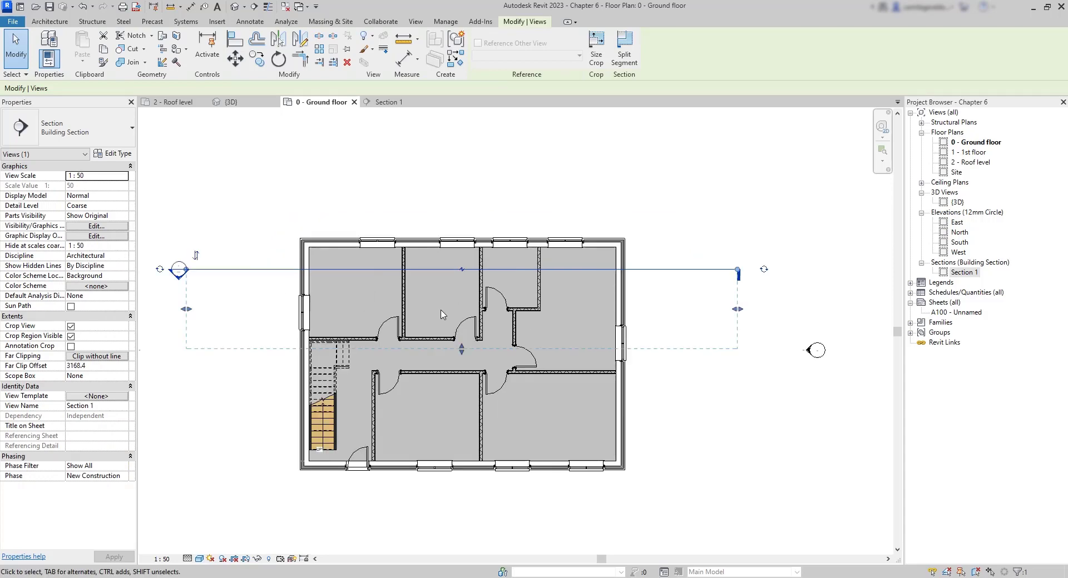
left_click(386, 102)
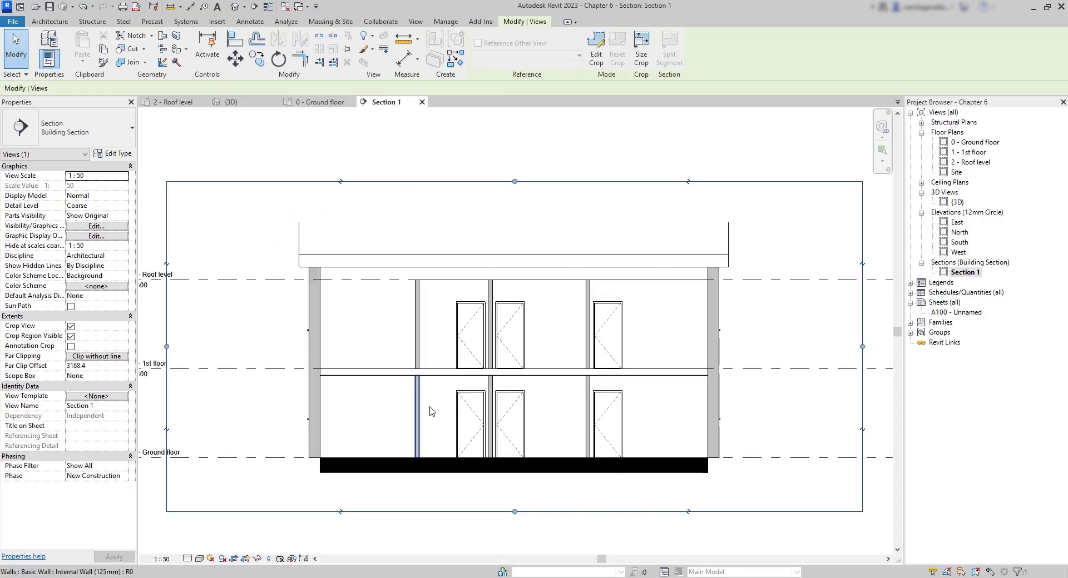
key("ctrl+Tab")
- Reduce Section 1's view depth and crop region, checking the updated section view
left_click_drag(458, 337, 461, 328)
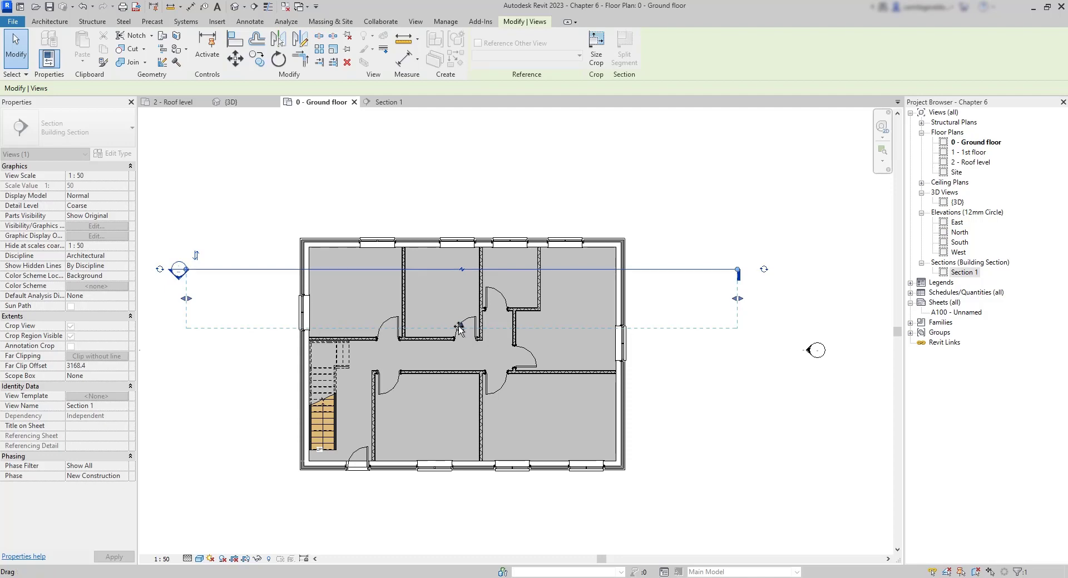
left_click(386, 102)
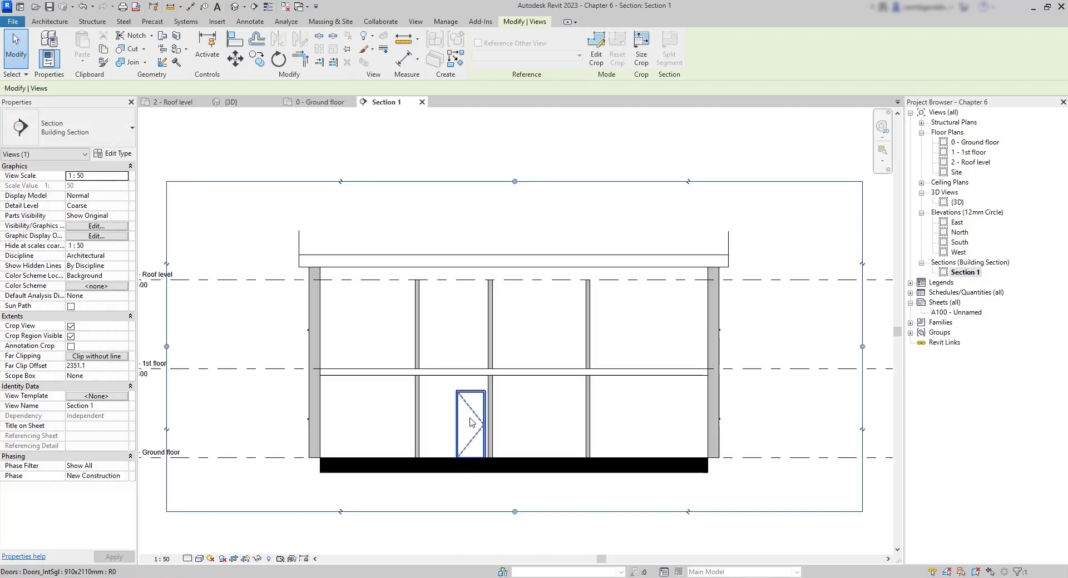
left_click(340, 106)
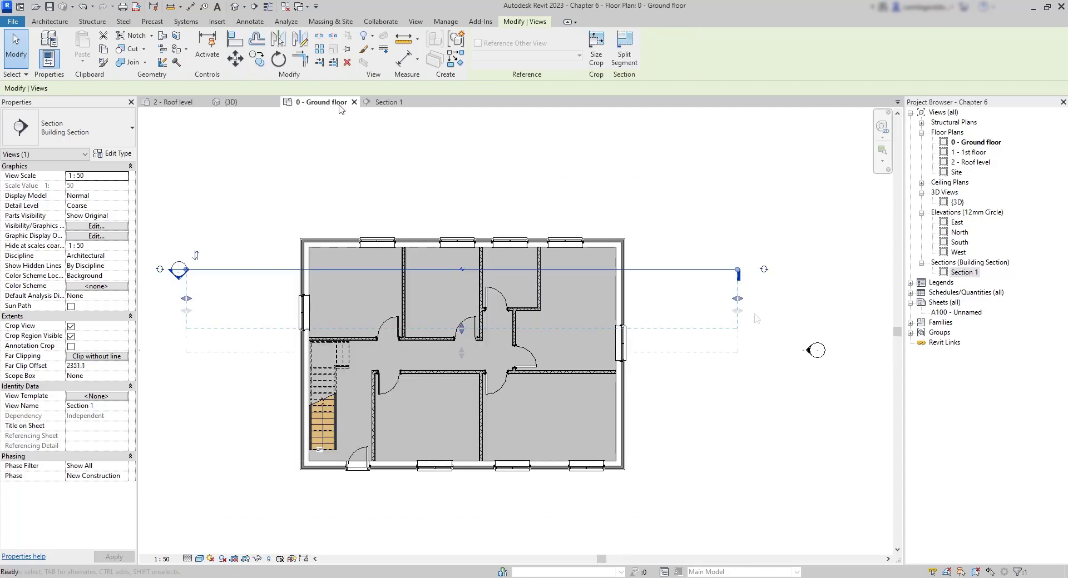
left_click_drag(737, 301, 556, 308)
left_click(389, 103)
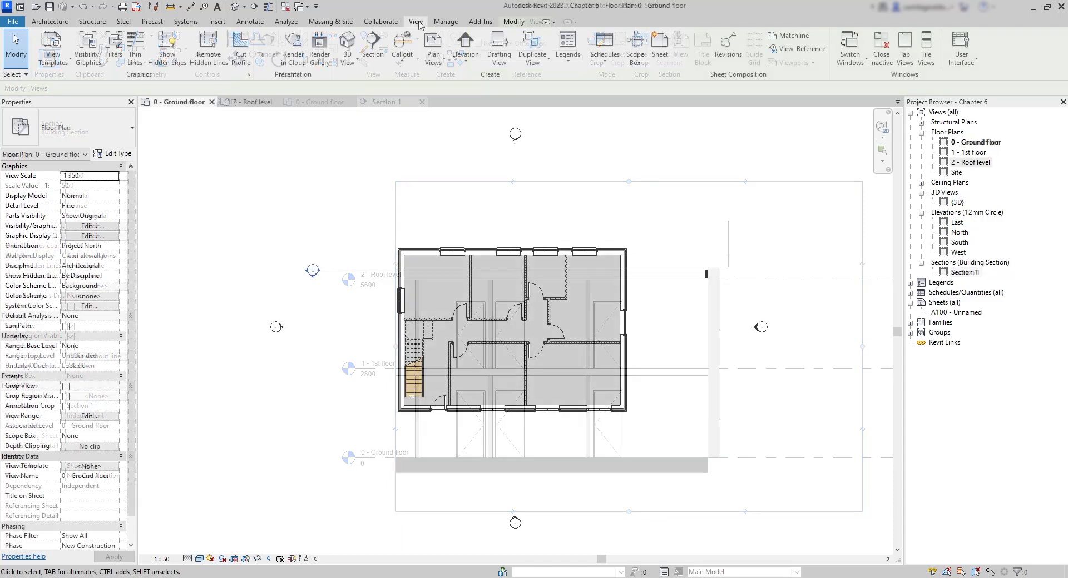
- Draw a vertical section through the stair from below to above the house and open Section 2
left_click(376, 55)
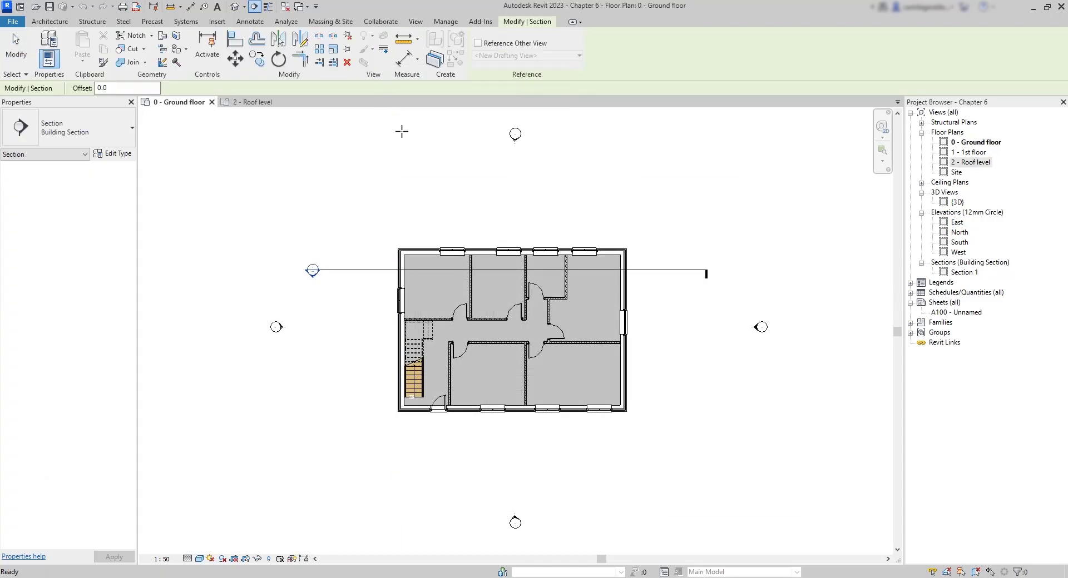
left_click(438, 445)
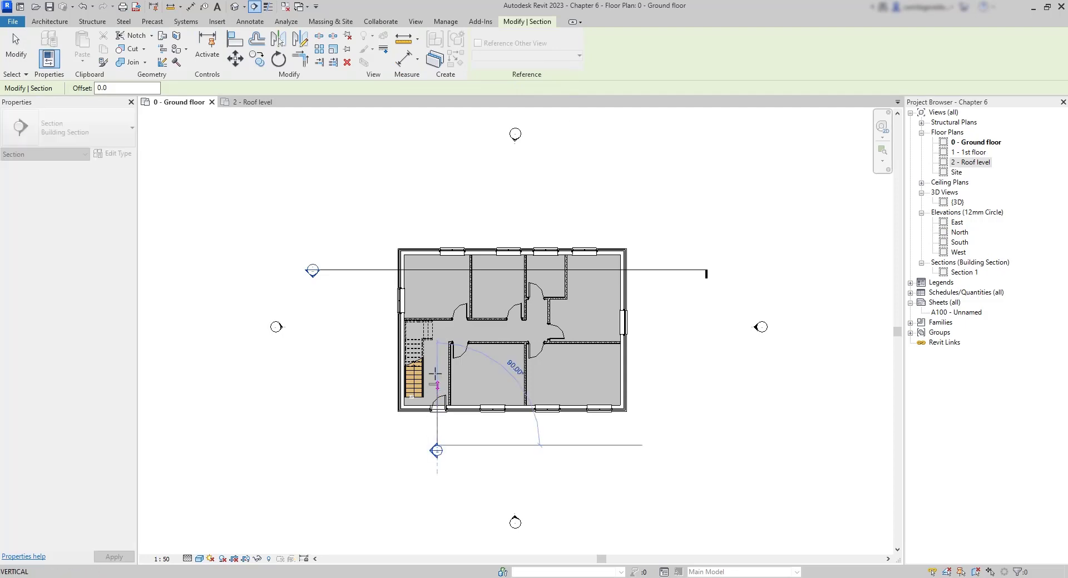
left_click(437, 214)
key("Escape")
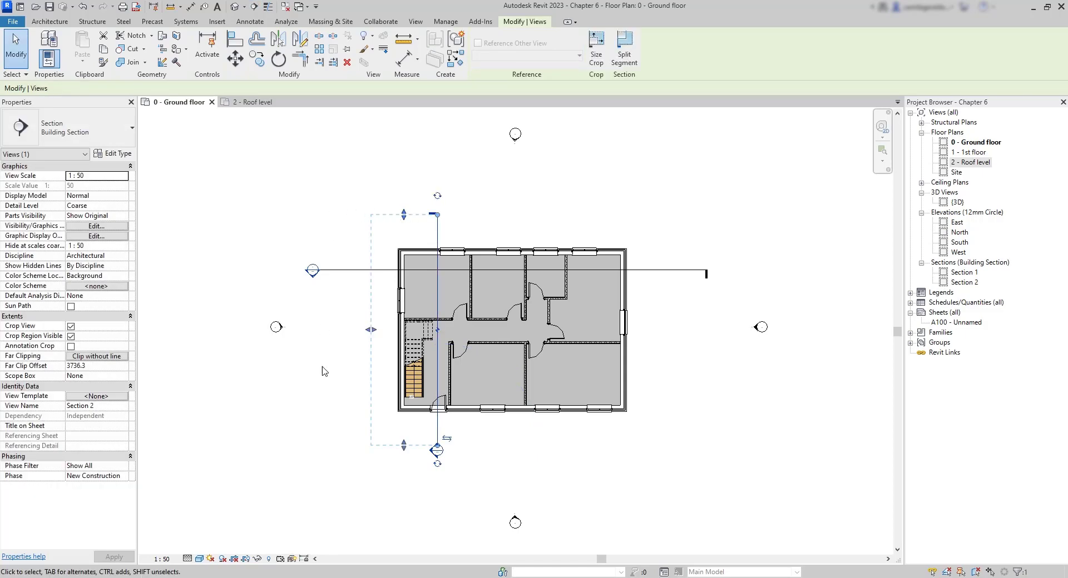
scroll(351, 366, "up", 3)
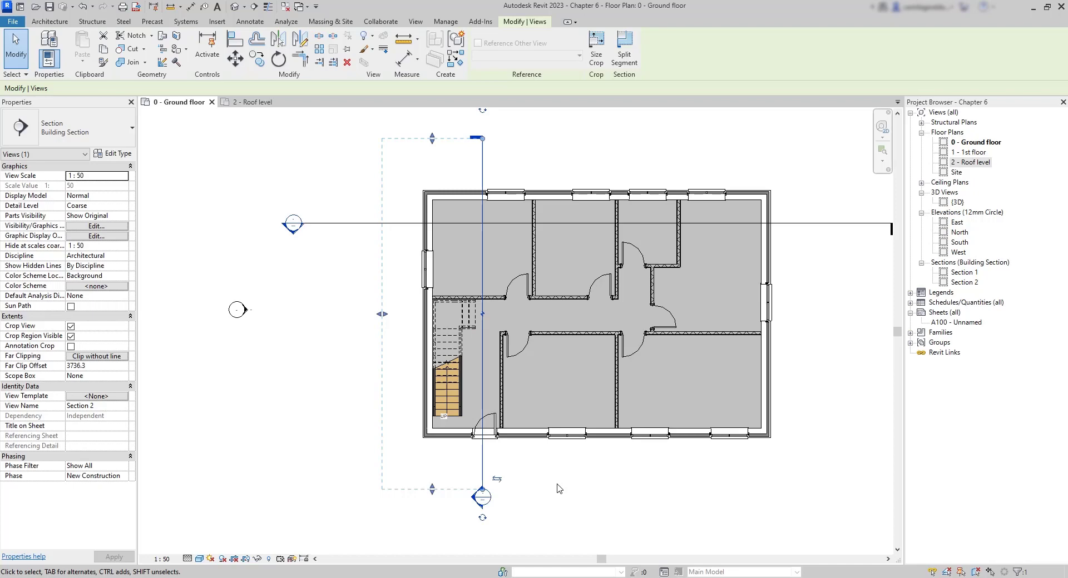
double_click(965, 283)
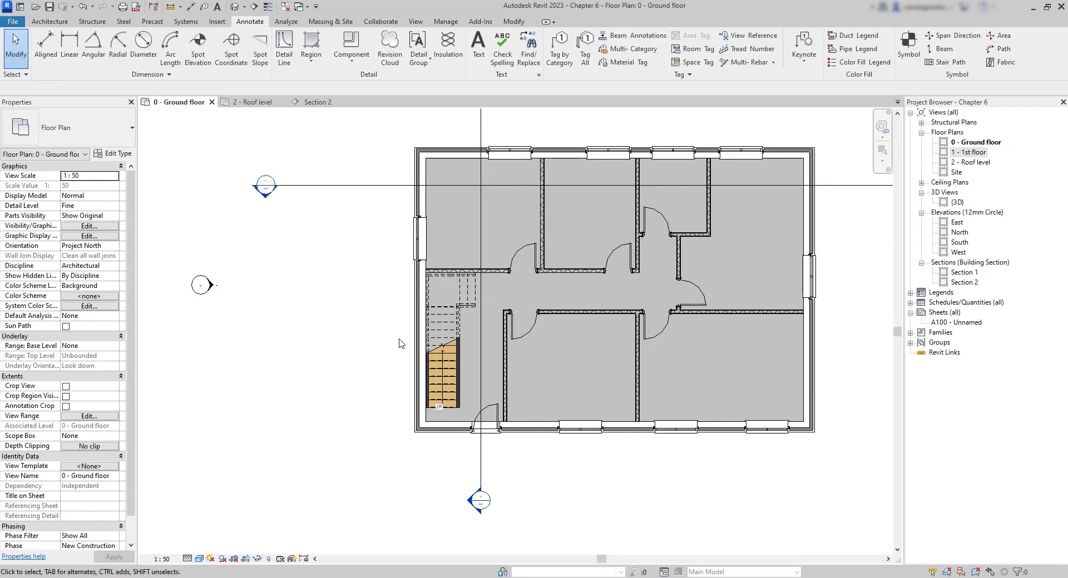
- On the 1 - 1st floor plan, shift Section 2 left through the stair and view the cut
double_click(981, 155)
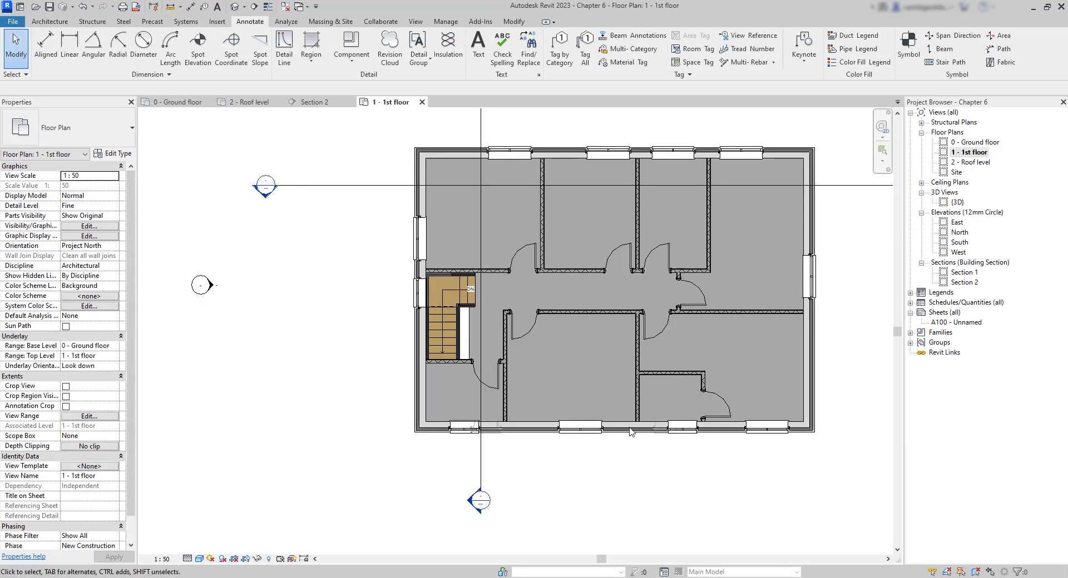
left_click(481, 461)
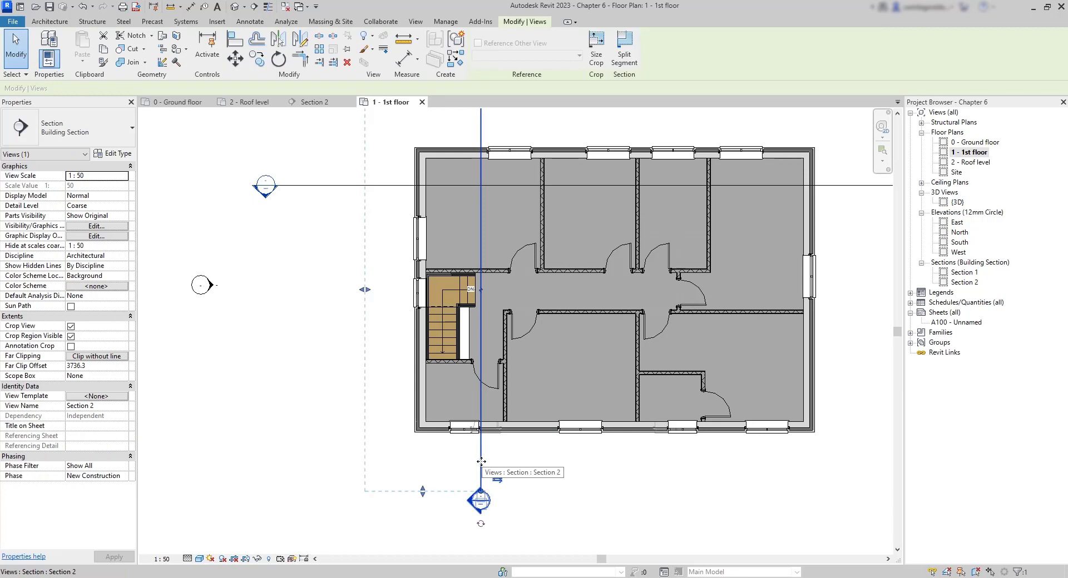
left_click_drag(481, 461, 465, 457)
scroll(460, 329, "up", 1)
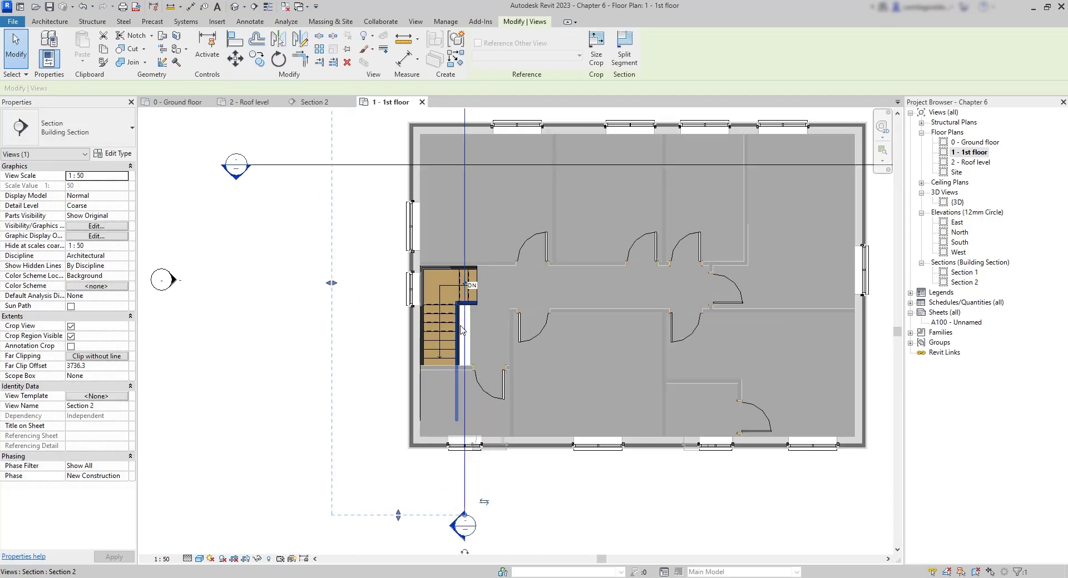
scroll(460, 329, "up", 2)
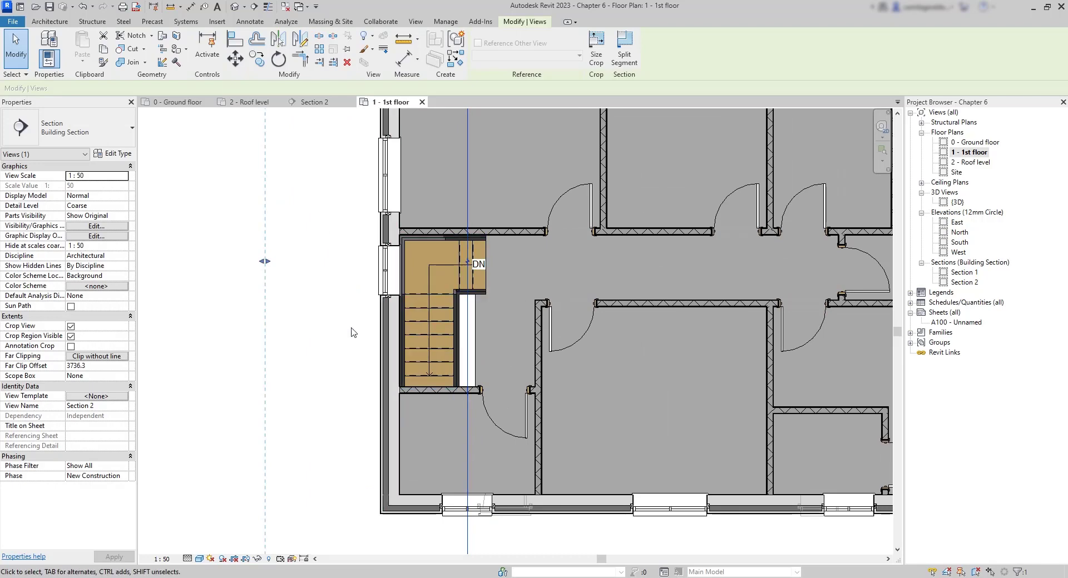
scroll(356, 331, "down", 3)
scroll(357, 335, "up", 2)
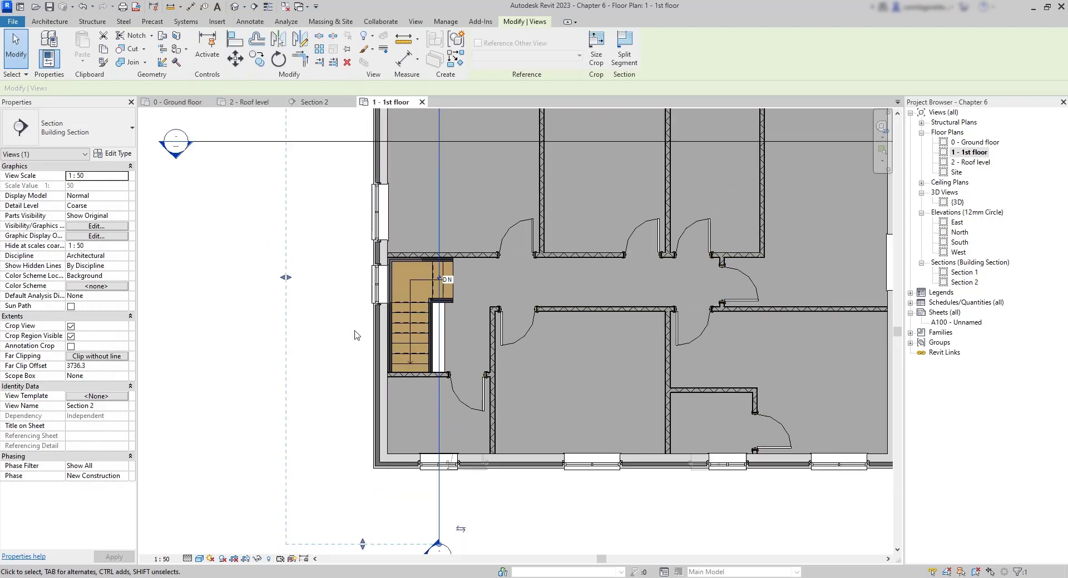
left_click(319, 102)
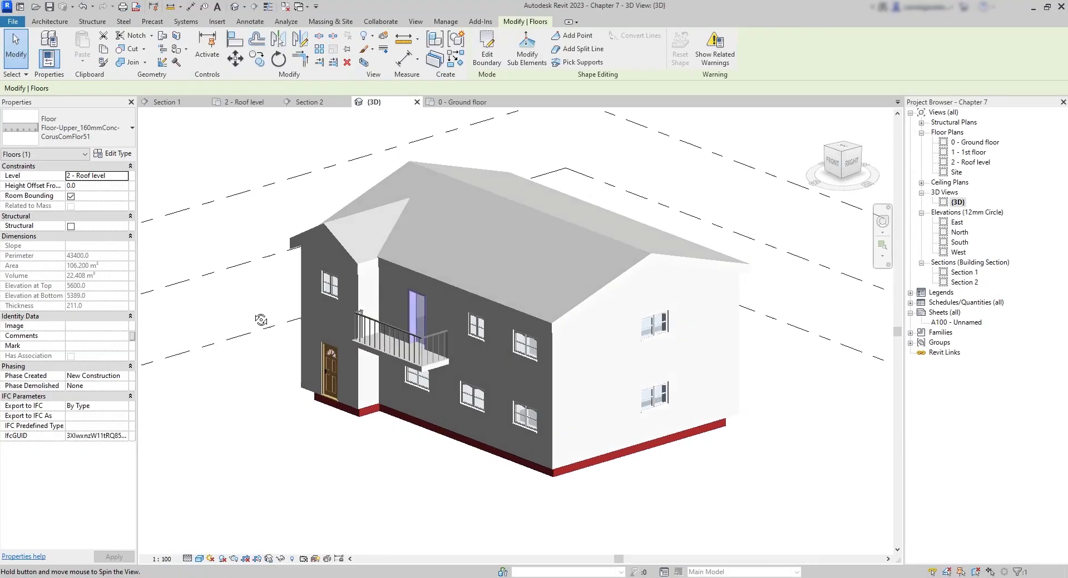
- Orbit the 3D house, then start the ground floor slab boundary line at the wall end
middle_click_drag(261, 320, 463, 287, "shift")
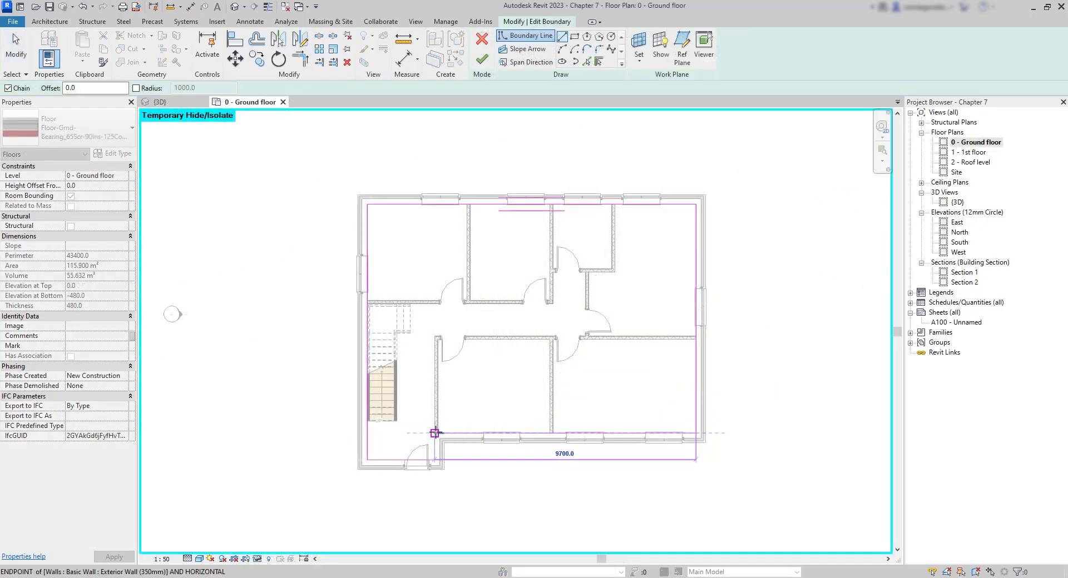
scroll(433, 434, "up", 5)
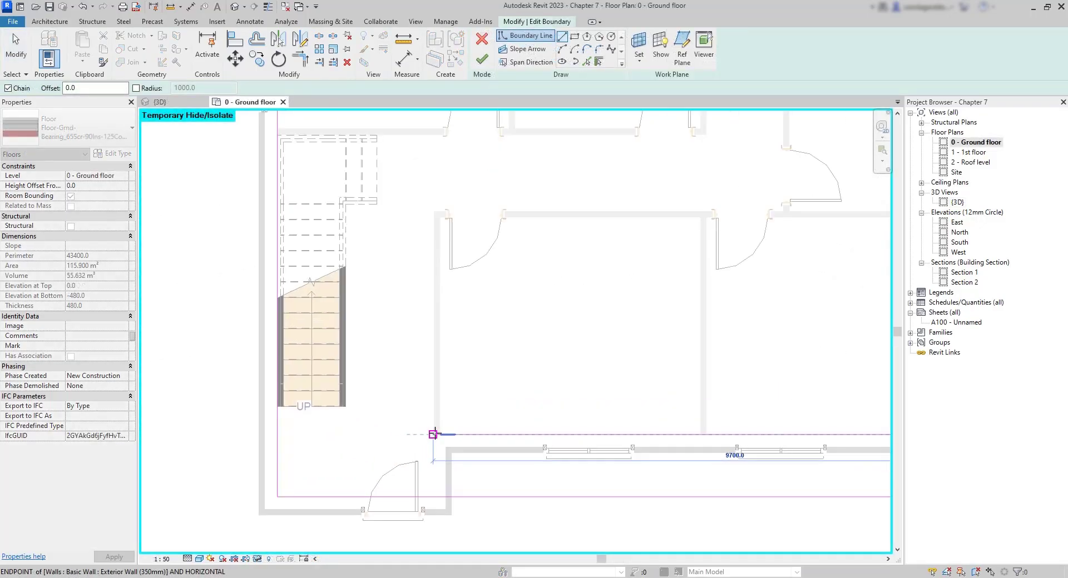
left_click(434, 435)
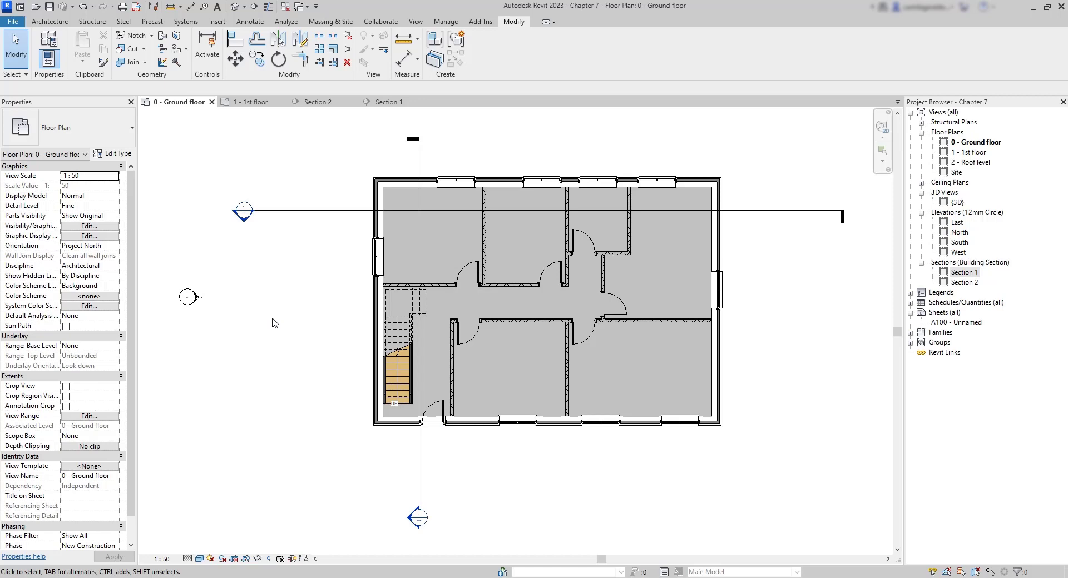
- Select the Section 2 and Section 1 lines and temporarily hide them with Hide Element
left_click(419, 484)
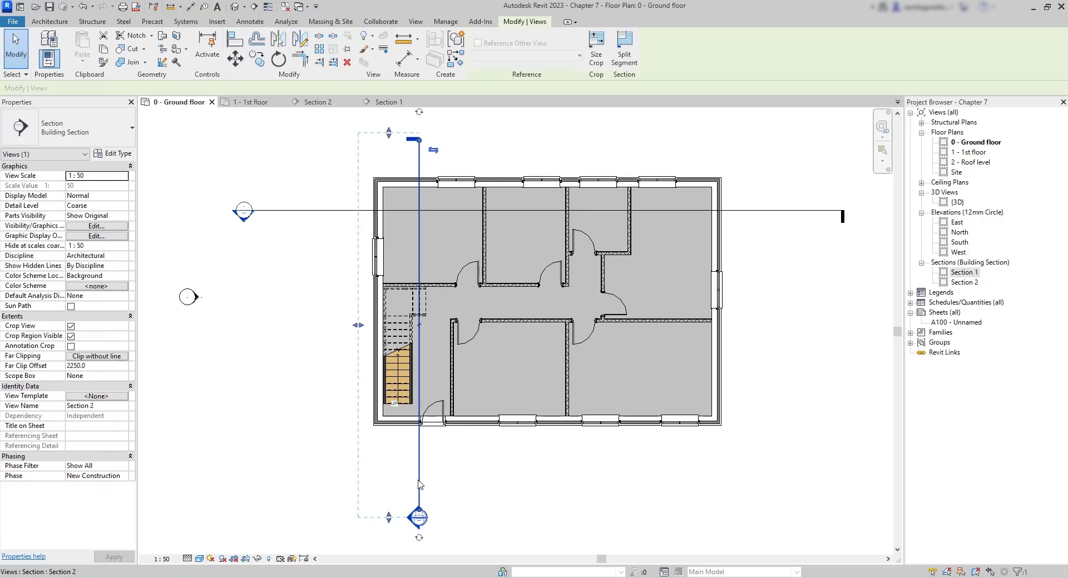
left_click(318, 211, "ctrl")
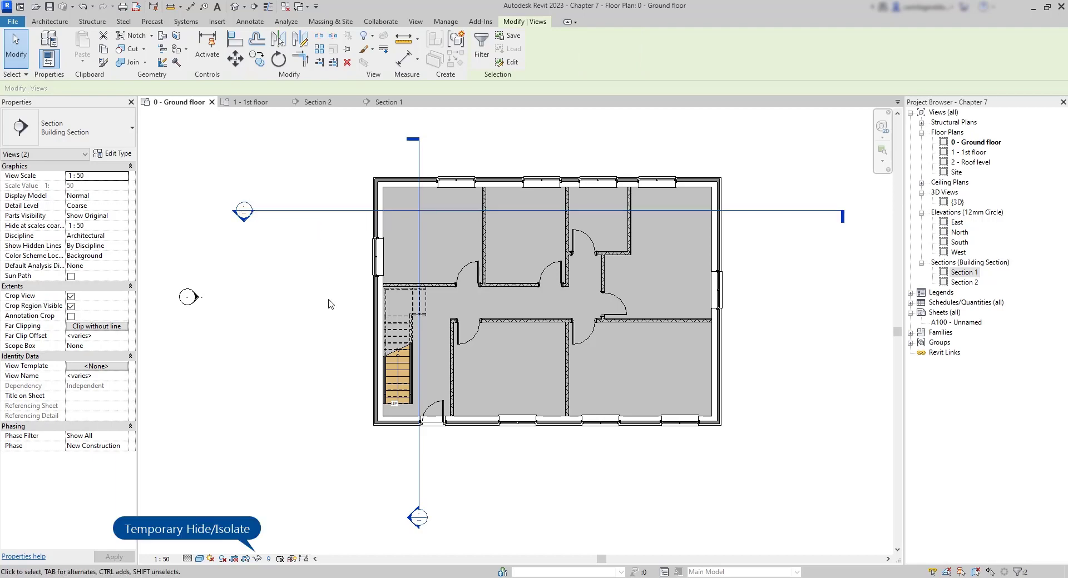
left_click(258, 559)
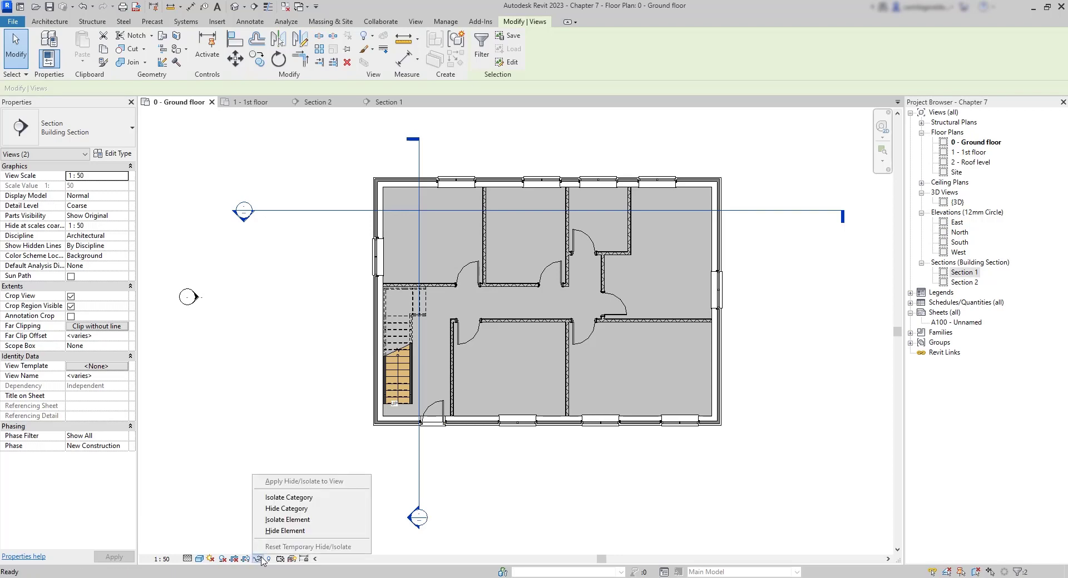
left_click(304, 532)
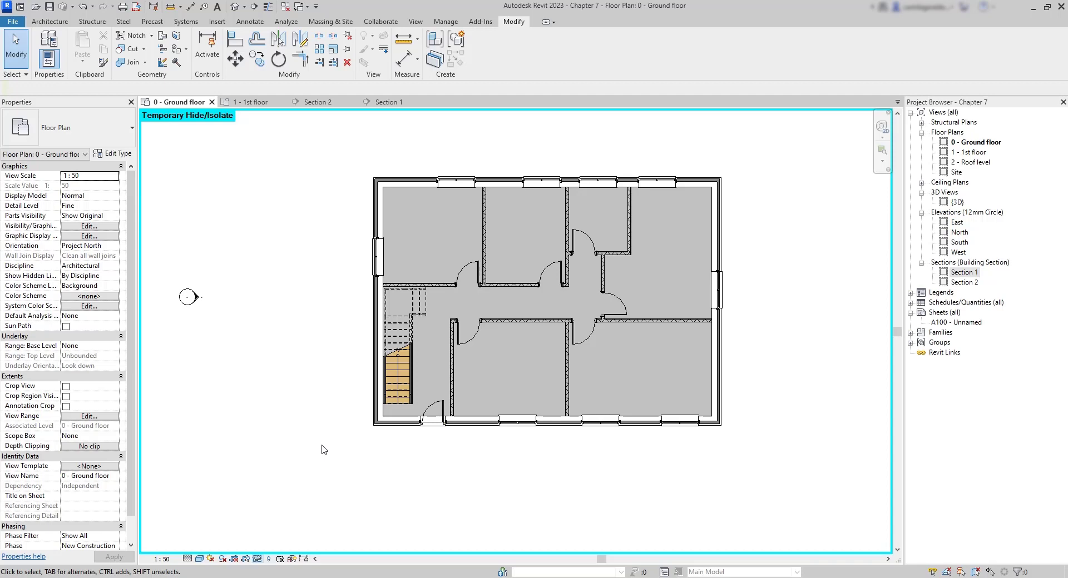
- Split the front exterior wall at the internal wall's line after the internal wall refuses to split
scroll(446, 424, "up", 3)
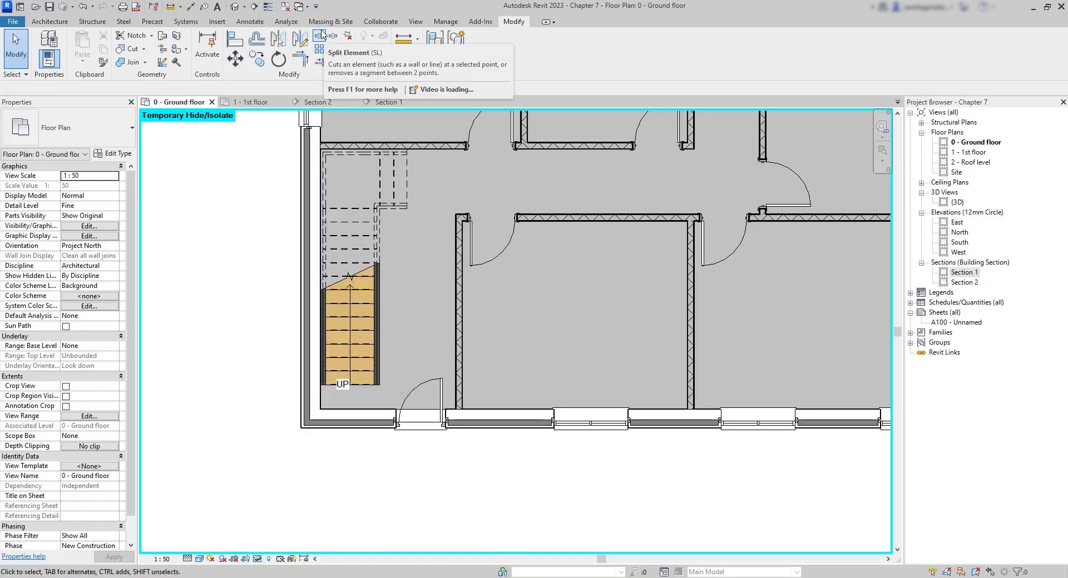
left_click(321, 35)
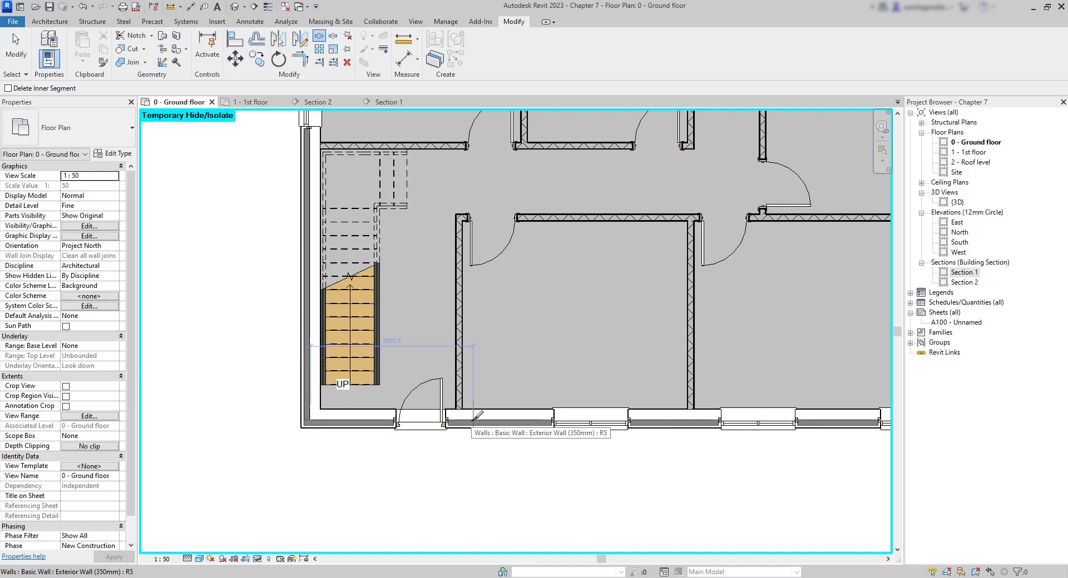
scroll(476, 416, "up", 5)
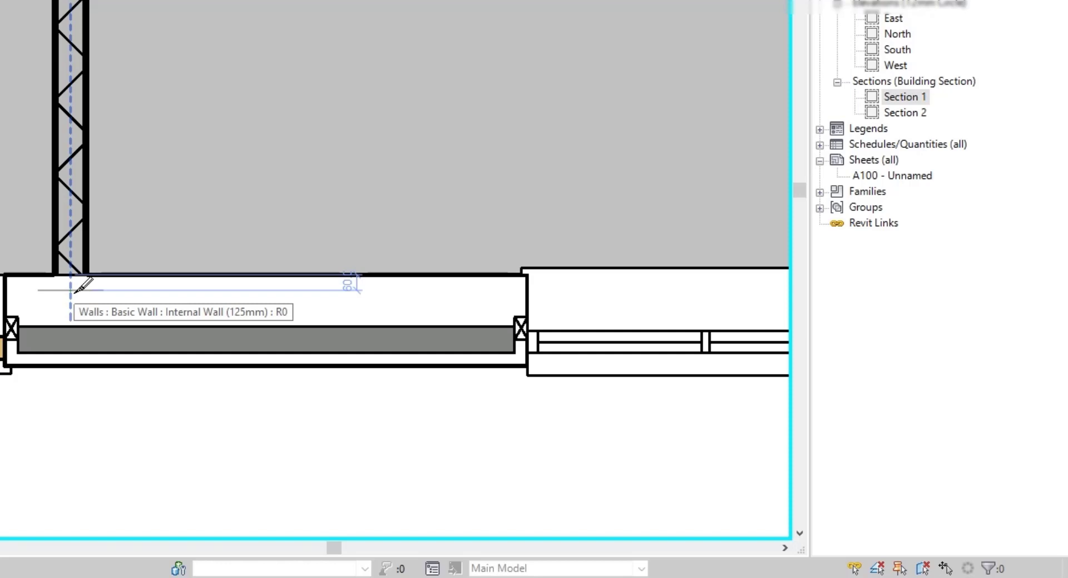
left_click(72, 288)
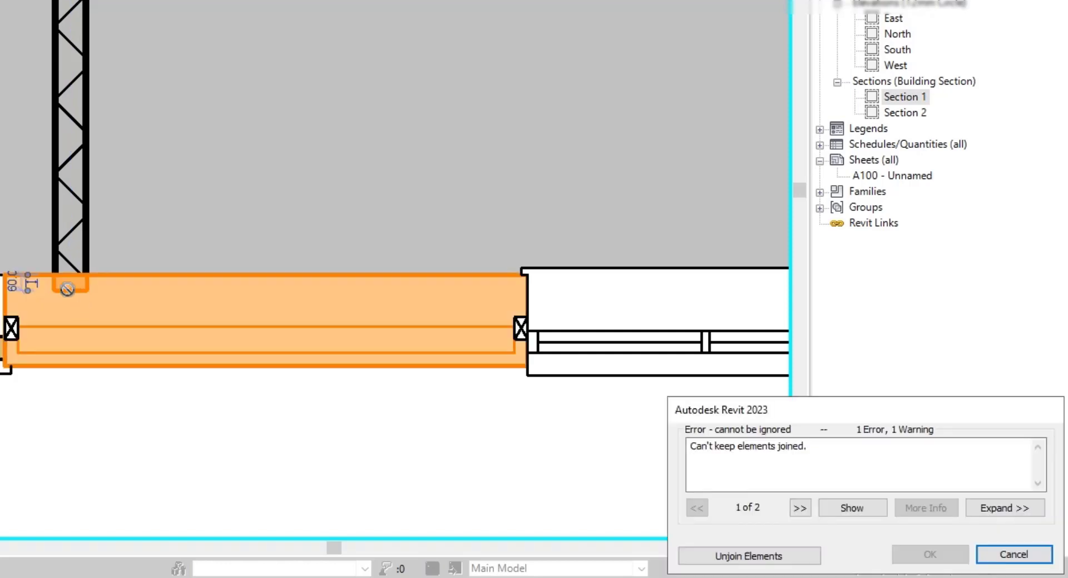
left_click(1009, 556)
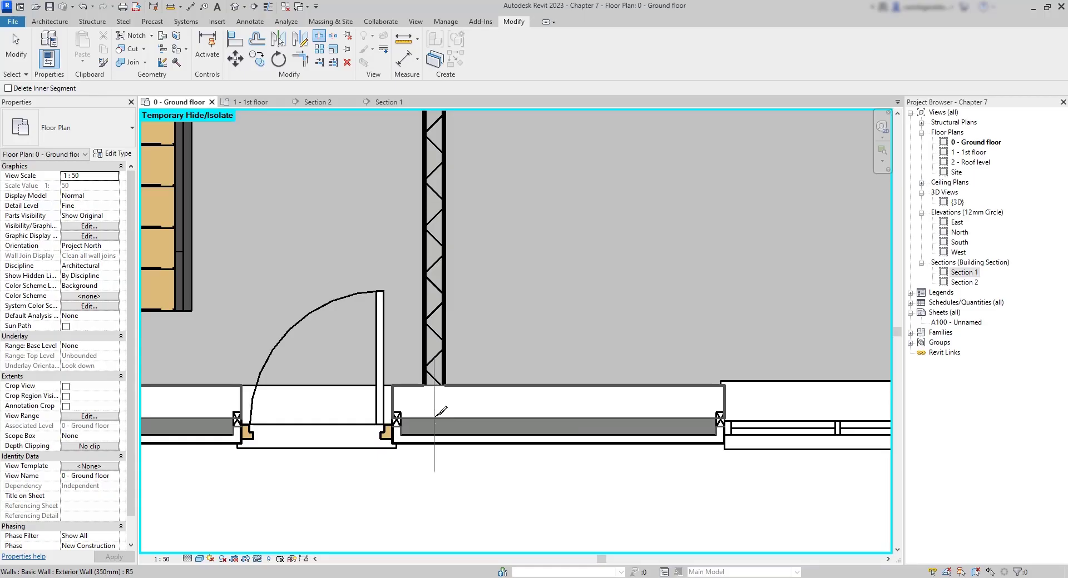
left_click(71, 323)
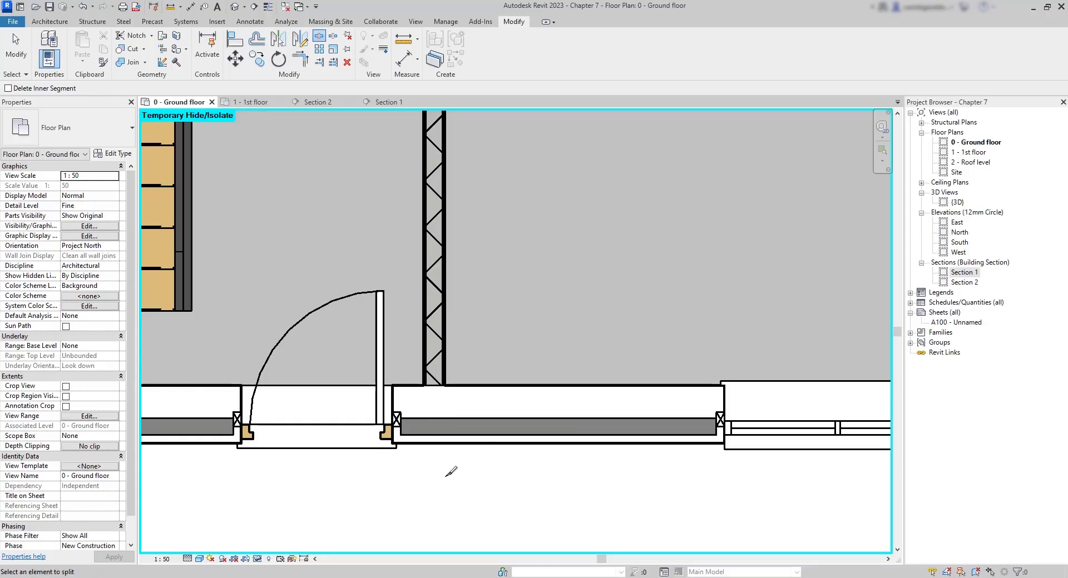
- Select the left front wall segment and try dragging it forward, cancelling the warning
key("Escape")
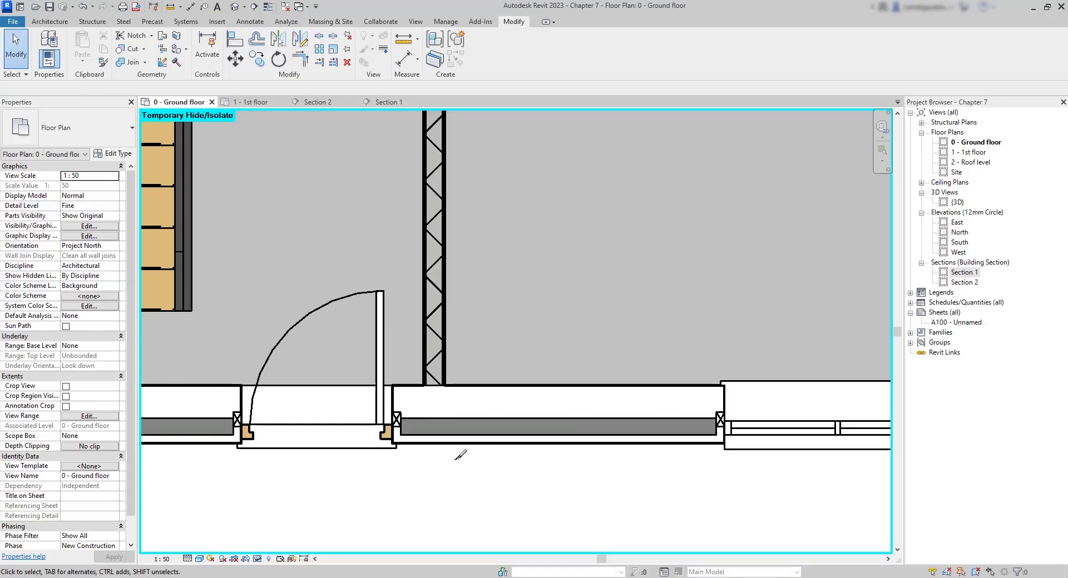
left_click(412, 390)
scroll(504, 484, "down", 2)
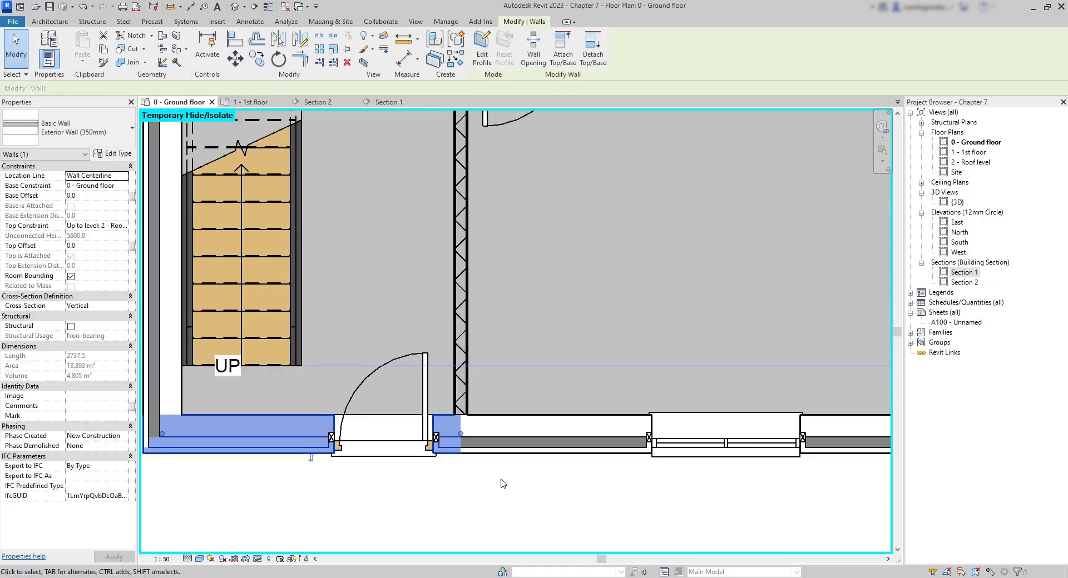
scroll(503, 484, "down", 1)
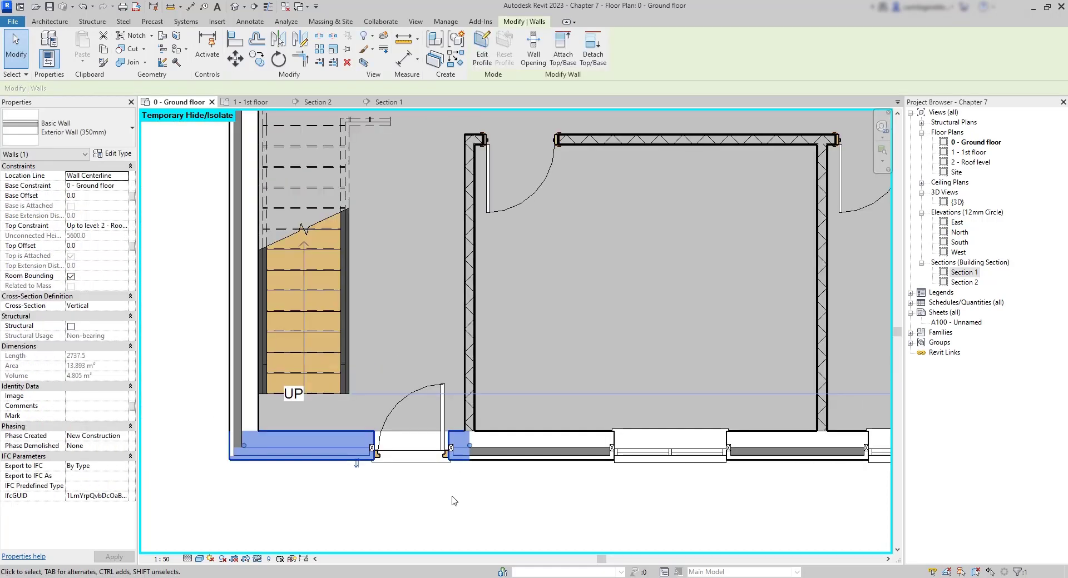
left_click(506, 462)
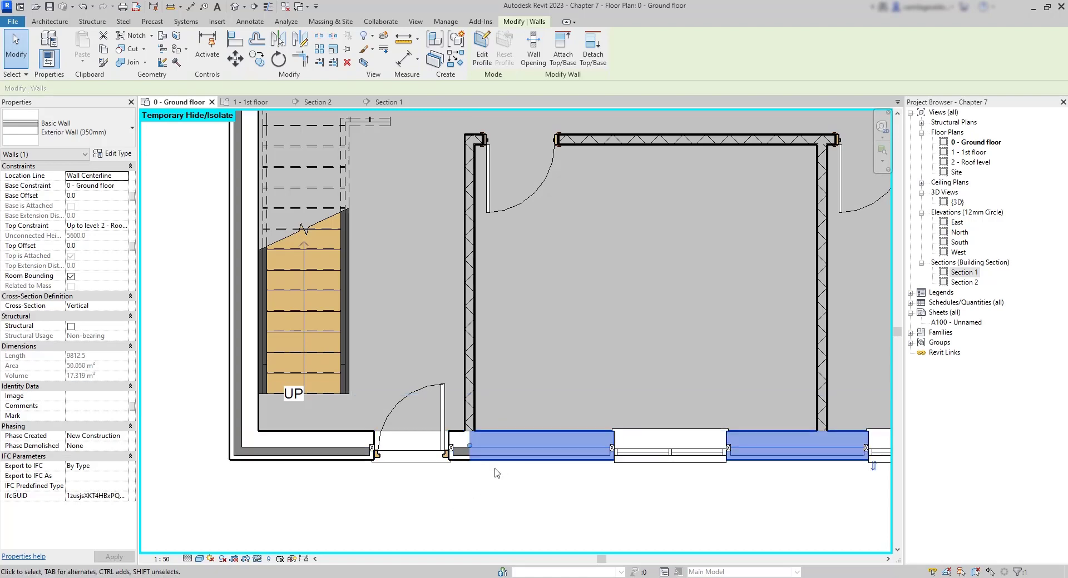
left_click(331, 443)
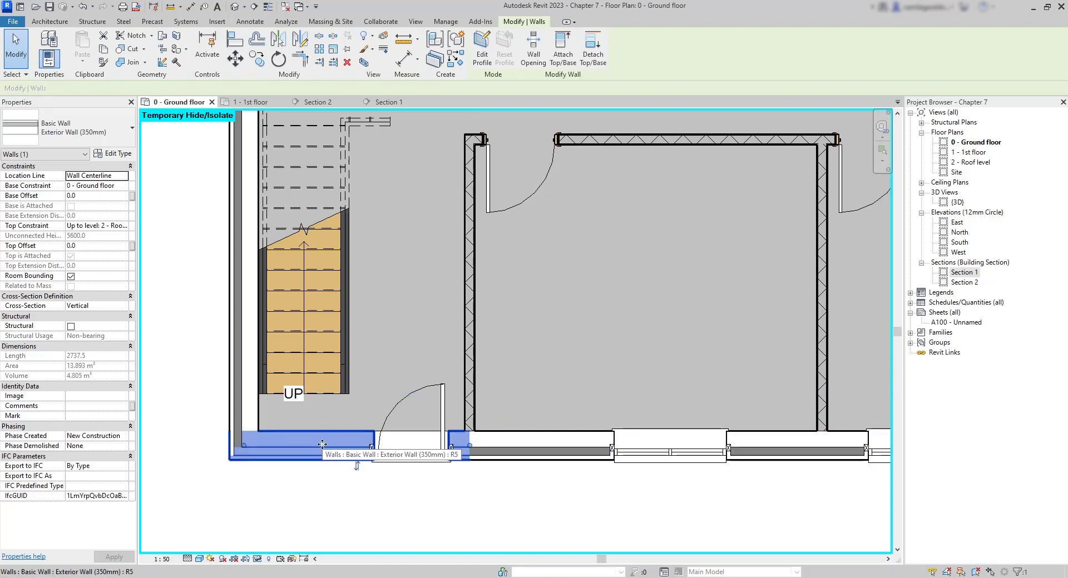
left_click_drag(323, 468, 322, 518)
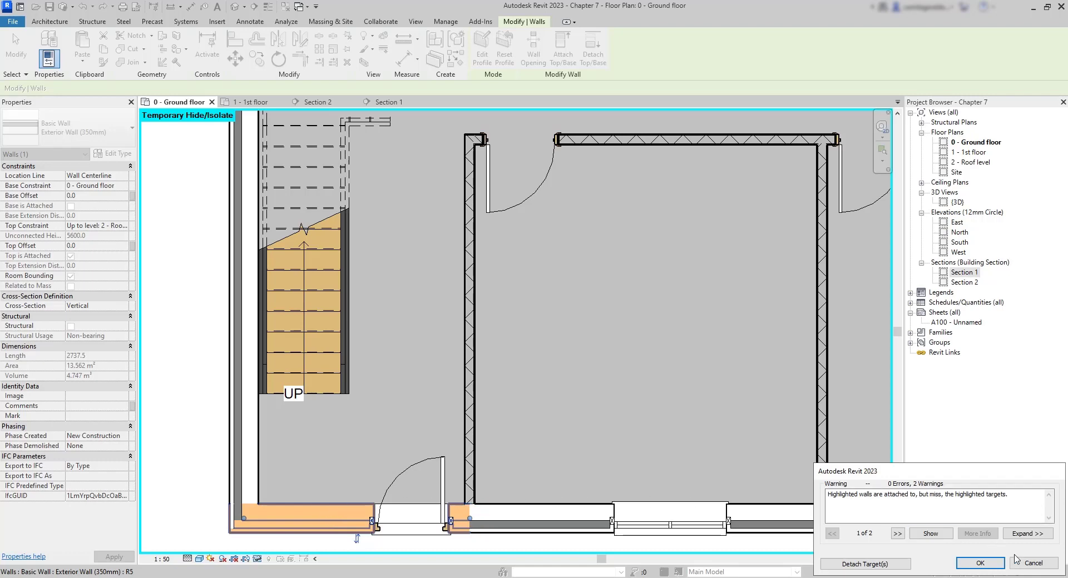
left_click(1033, 566)
- Disallow joins at the end of the left front wall segment
middle_click_drag(333, 457, 372, 300)
left_click(372, 301)
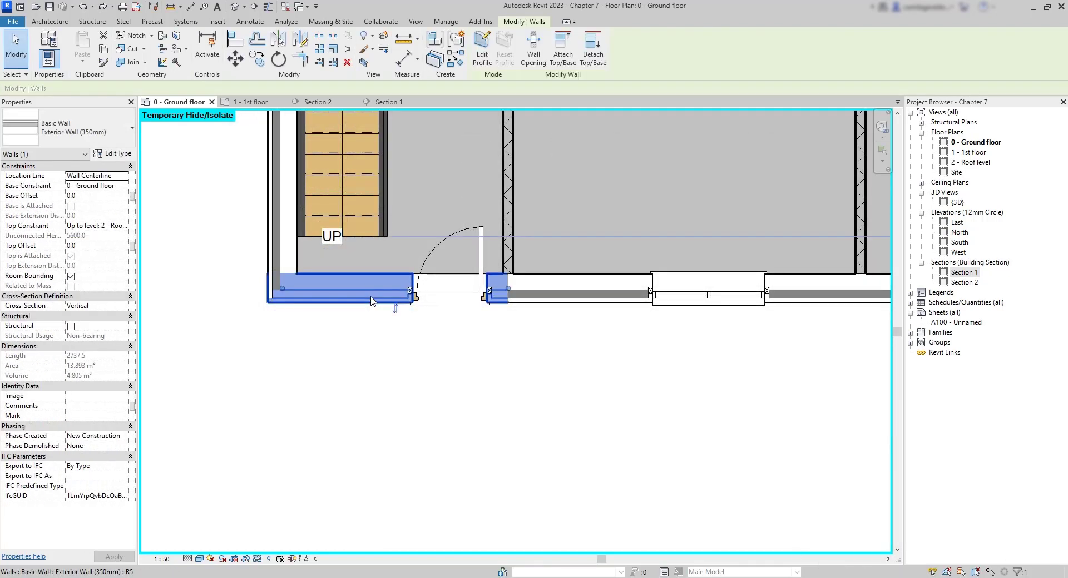
right_click(513, 293)
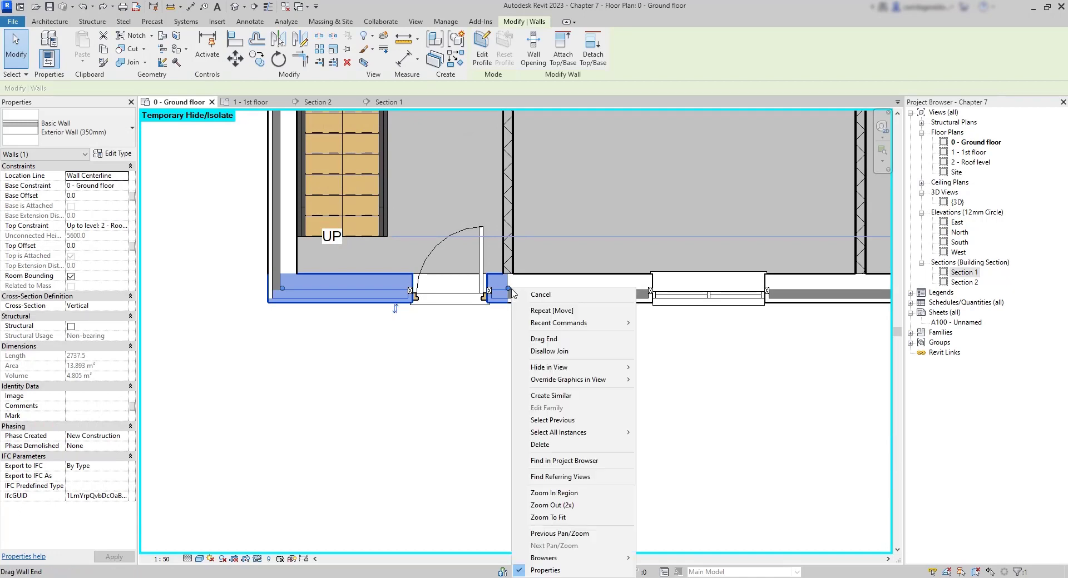
left_click(575, 352)
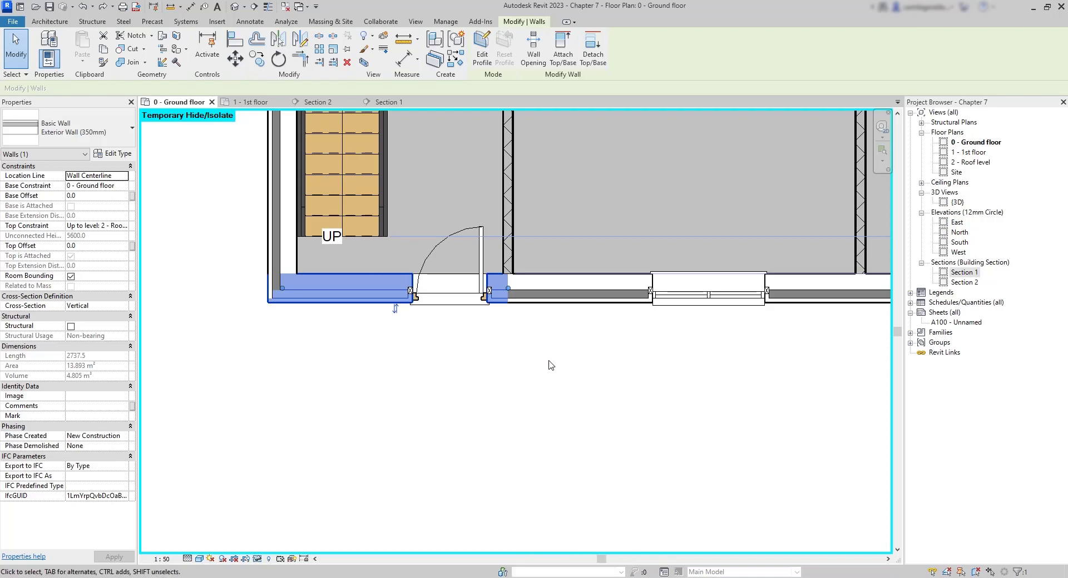
- Move the left front wall segment and its door straight forward from its corner endpoint
left_click(235, 59)
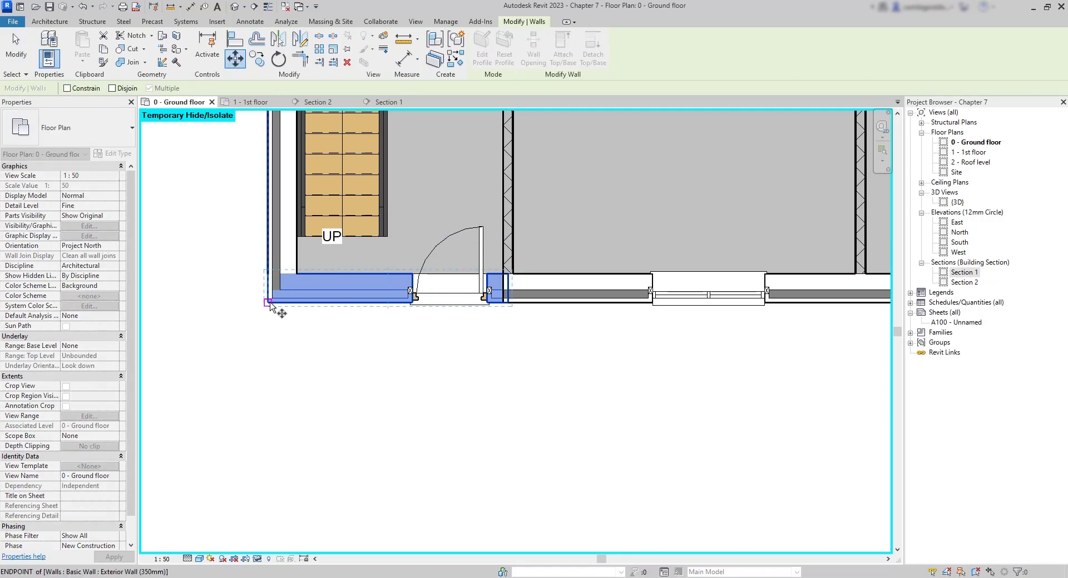
left_click(270, 303)
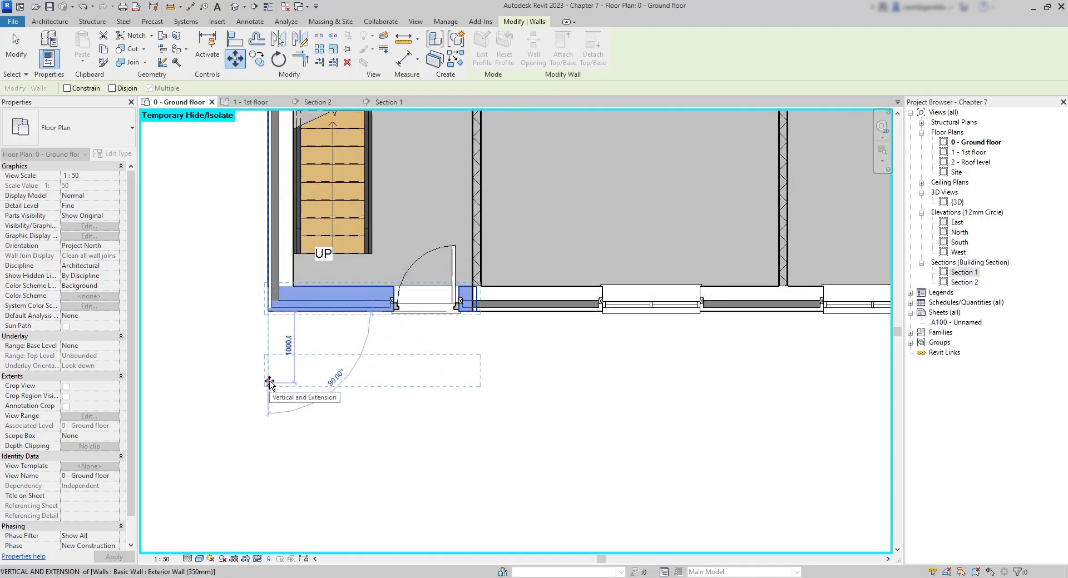
left_click(269, 383)
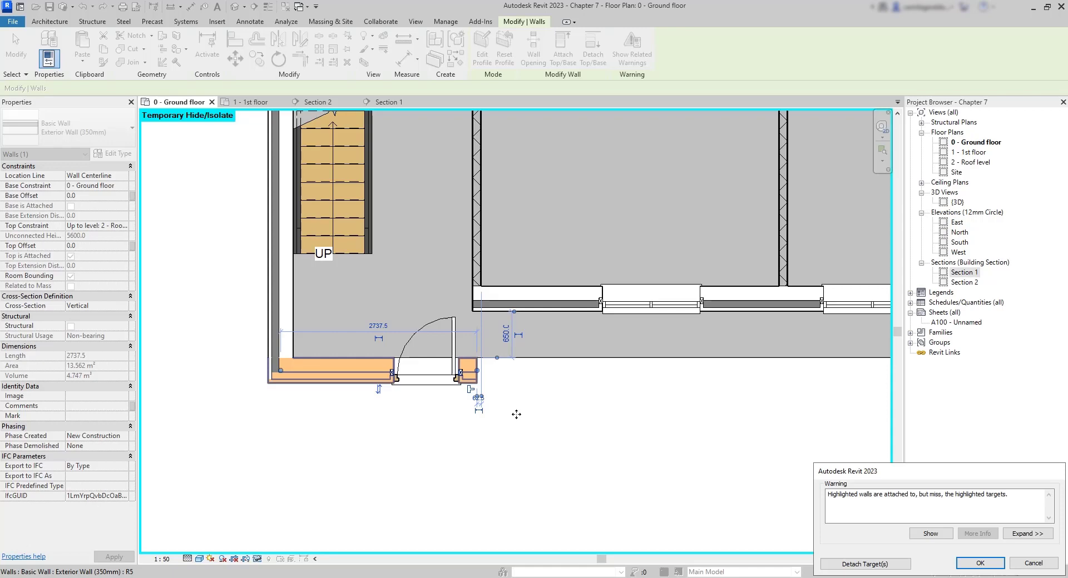
scroll(516, 414, "up", 2)
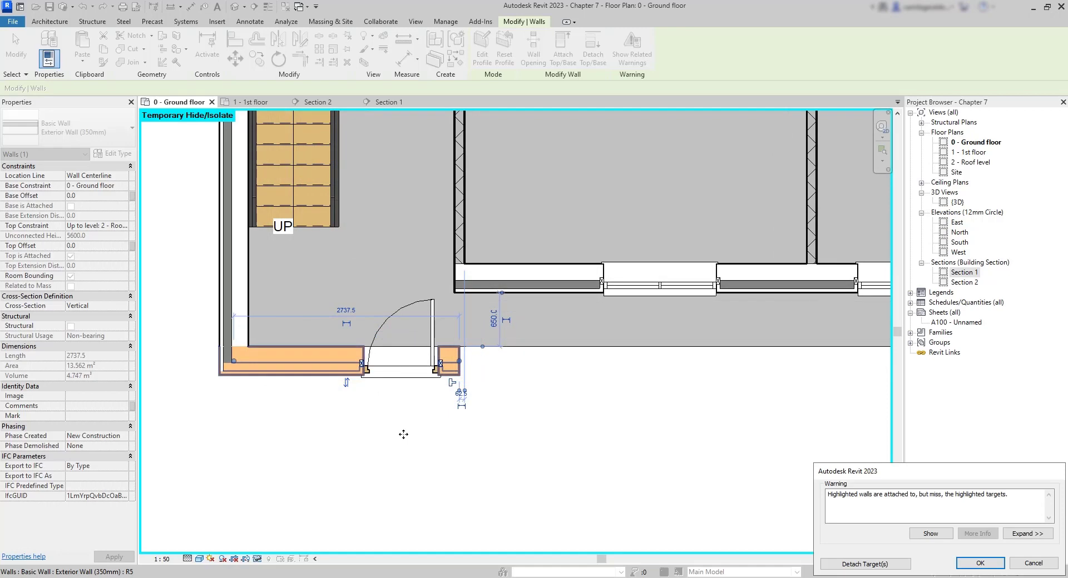
- Detach the moved walls from their missed targets in Section 2, then return to 0 - Ground floor
left_click(330, 104)
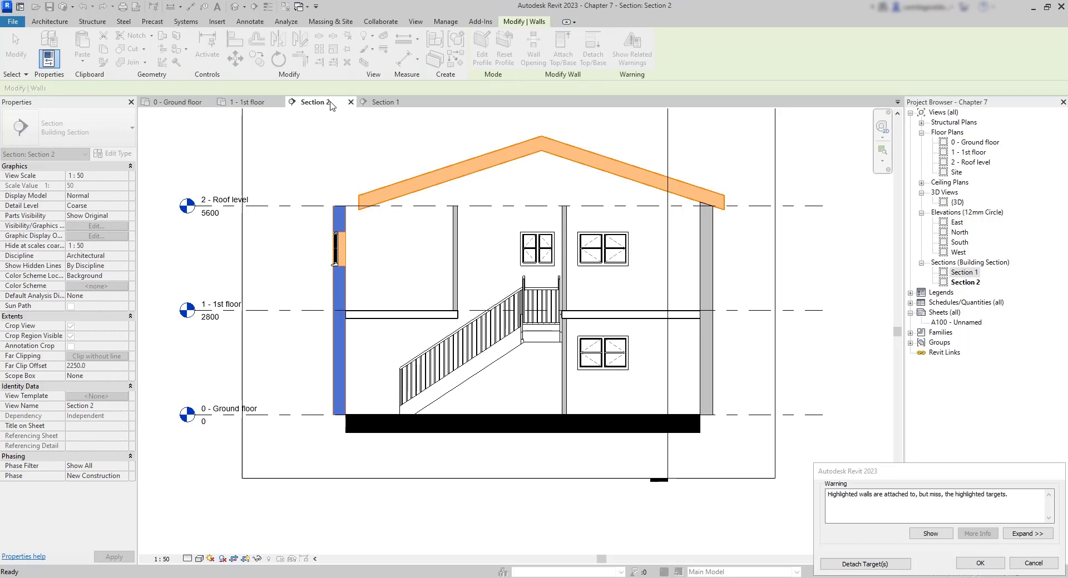
left_click(867, 564)
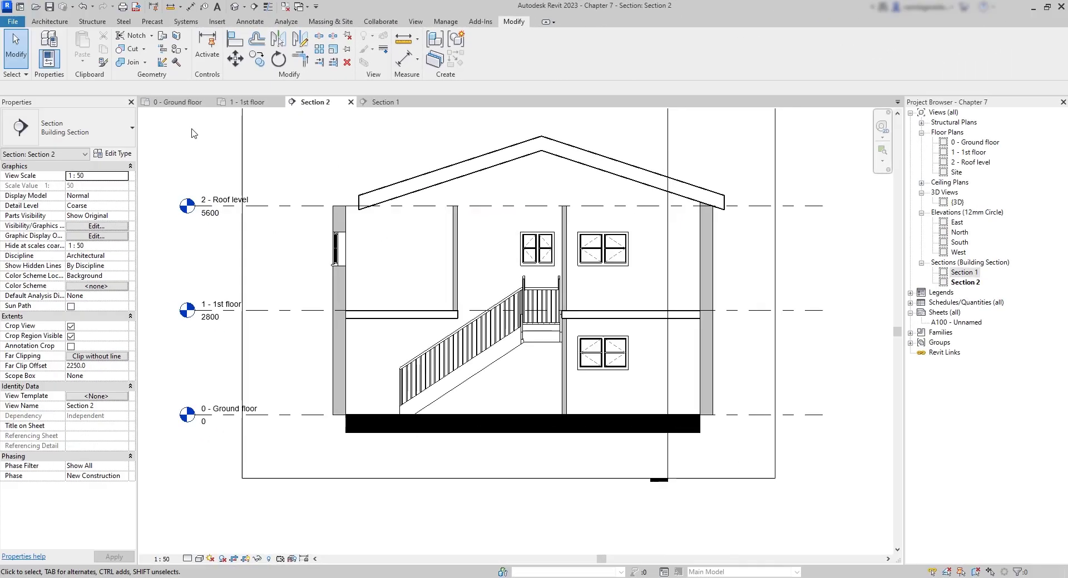
left_click(176, 104)
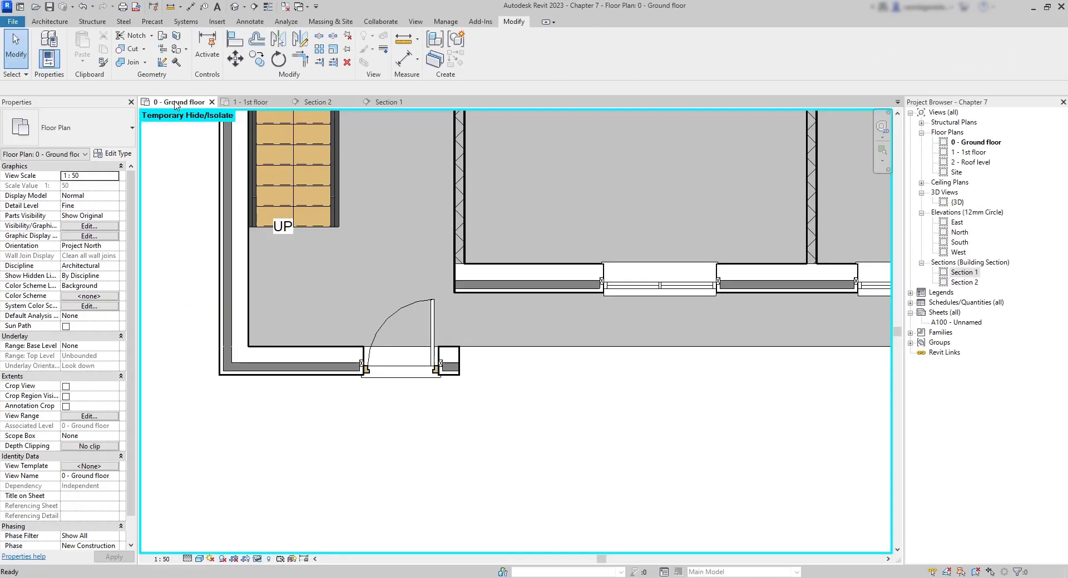
left_click(49, 21)
- Start an exterior wall with its Location Line set to Finish Face: Interior
left_click(45, 41)
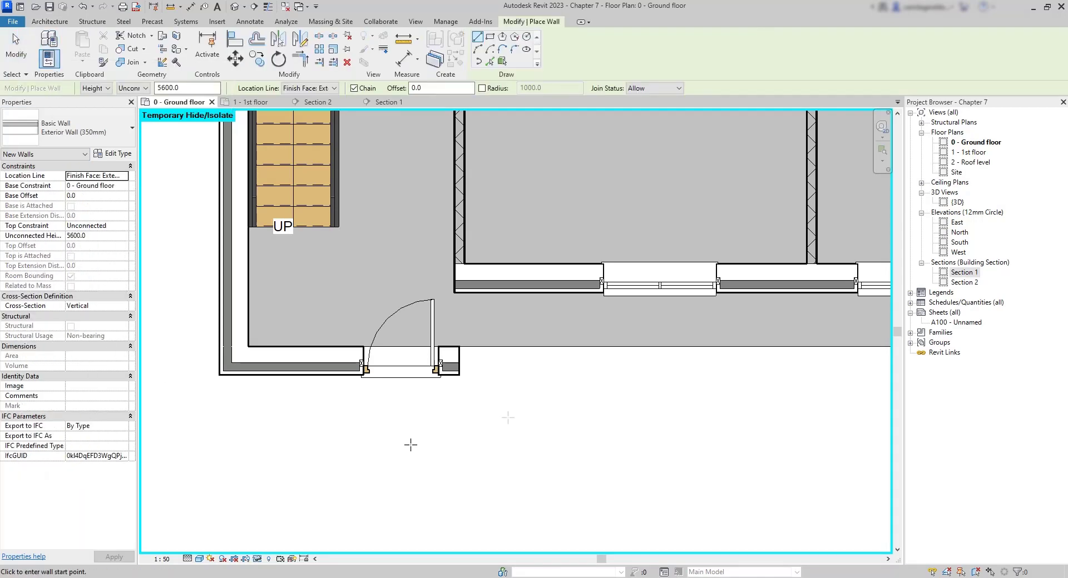
left_click(455, 294)
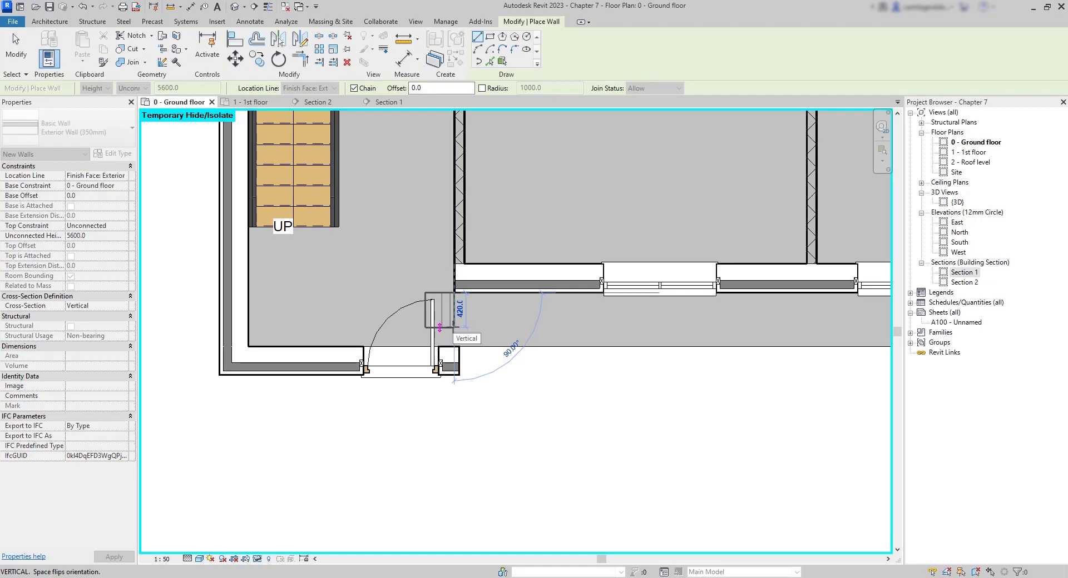
key("space")
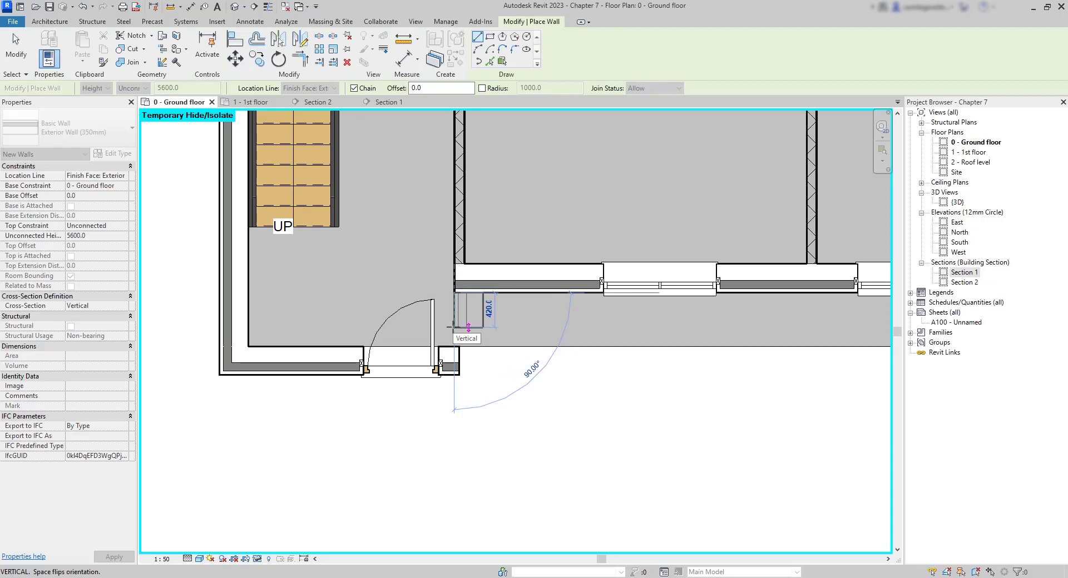
key("space")
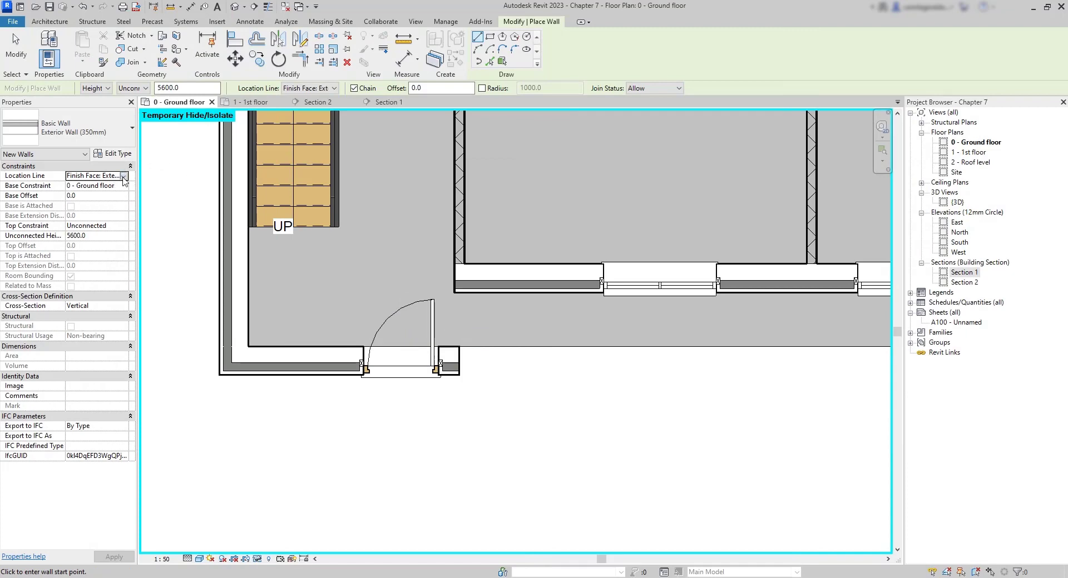
left_click(124, 180)
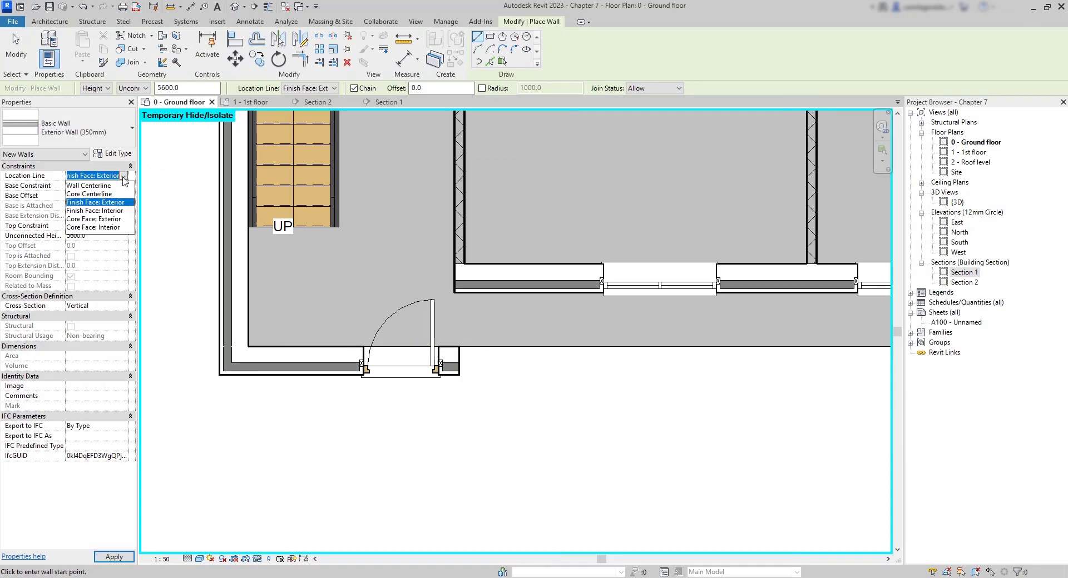
left_click(121, 211)
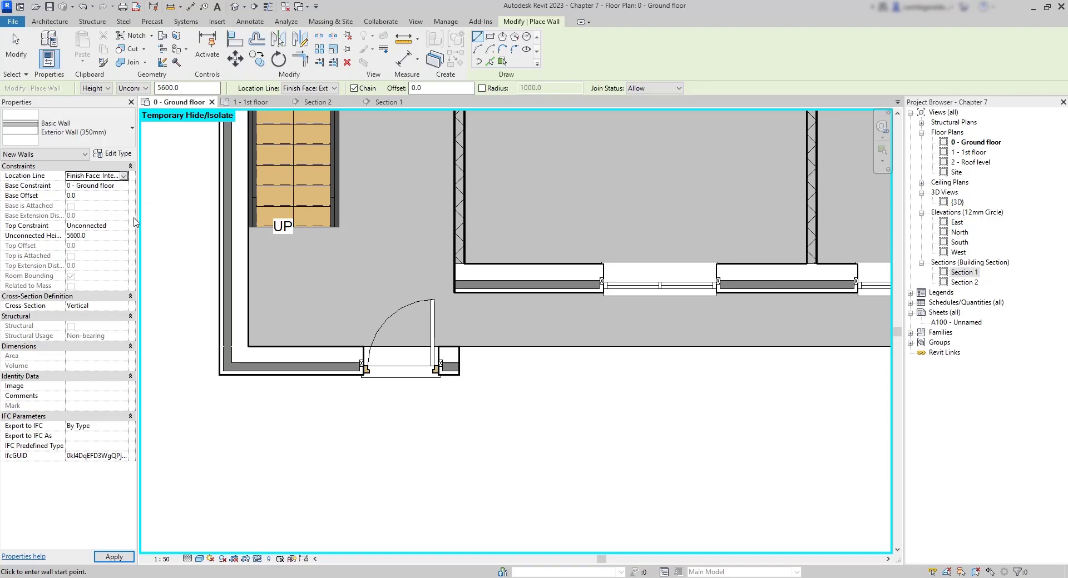
- Draw the side wall from the main front wall's end down to the porch wall
left_click(458, 347)
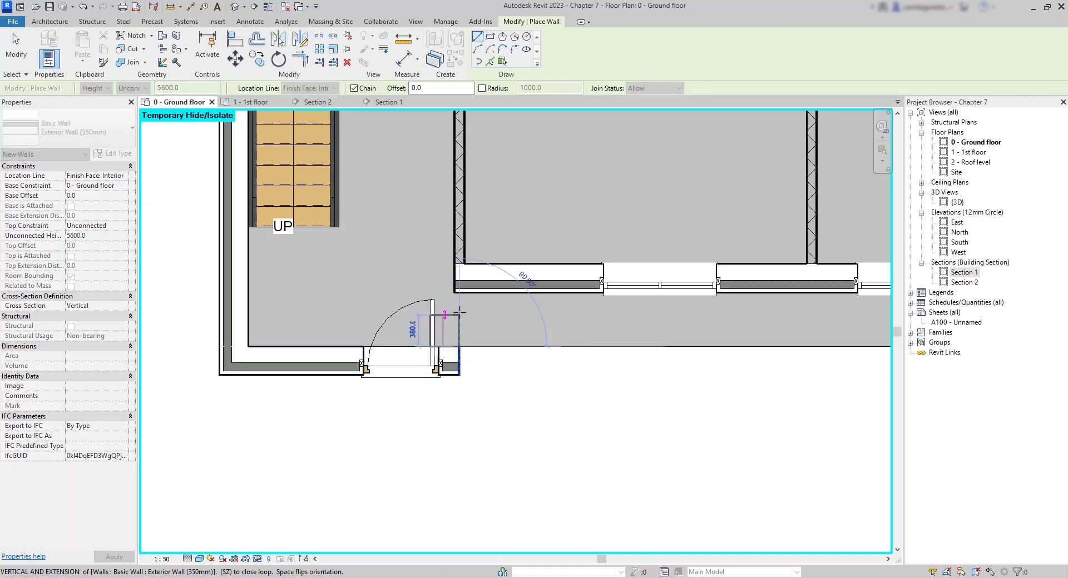
key("space")
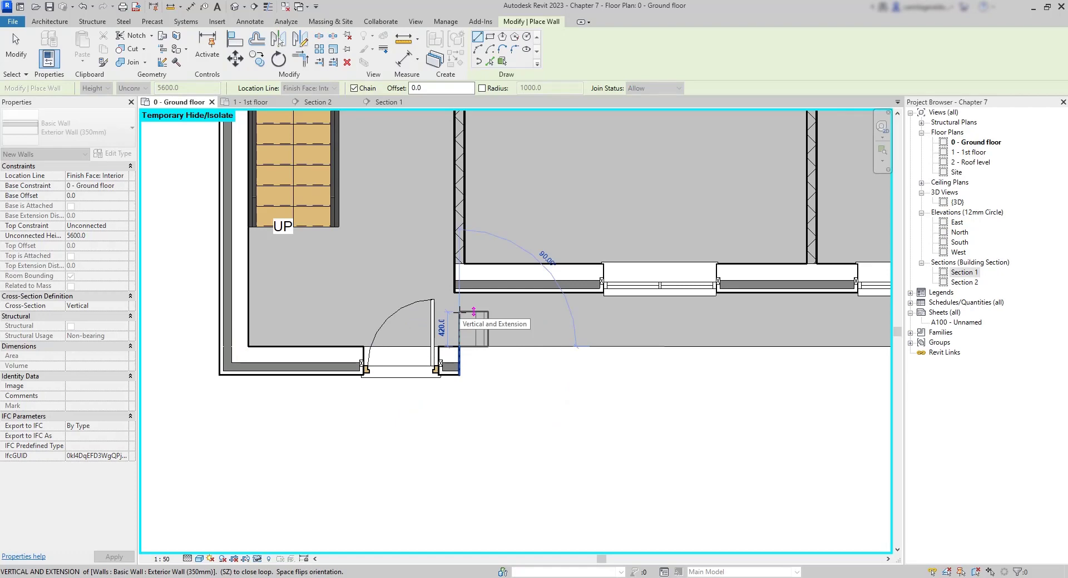
key("Escape")
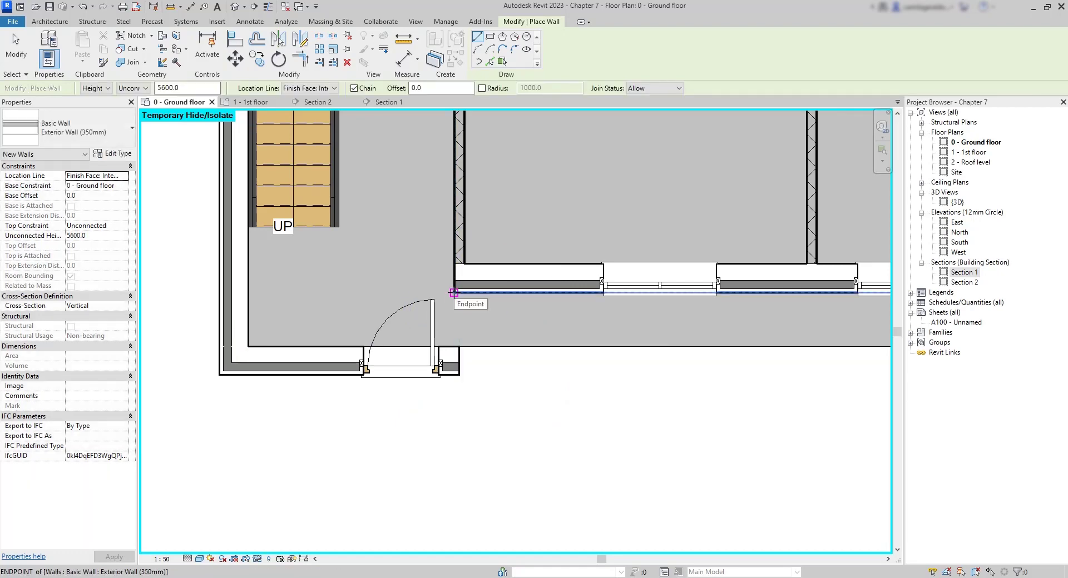
left_click(454, 292)
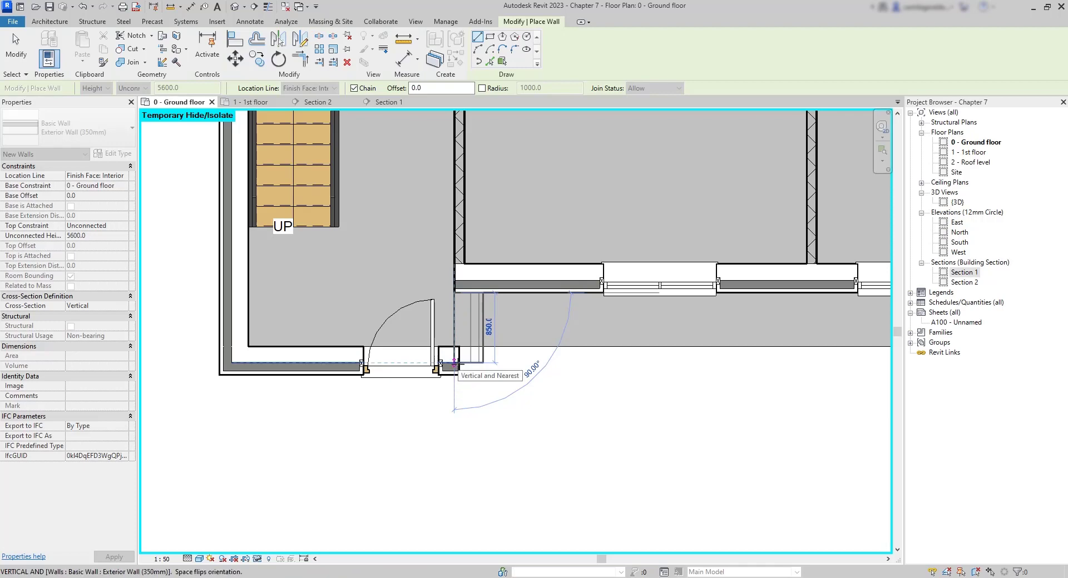
left_click(454, 363)
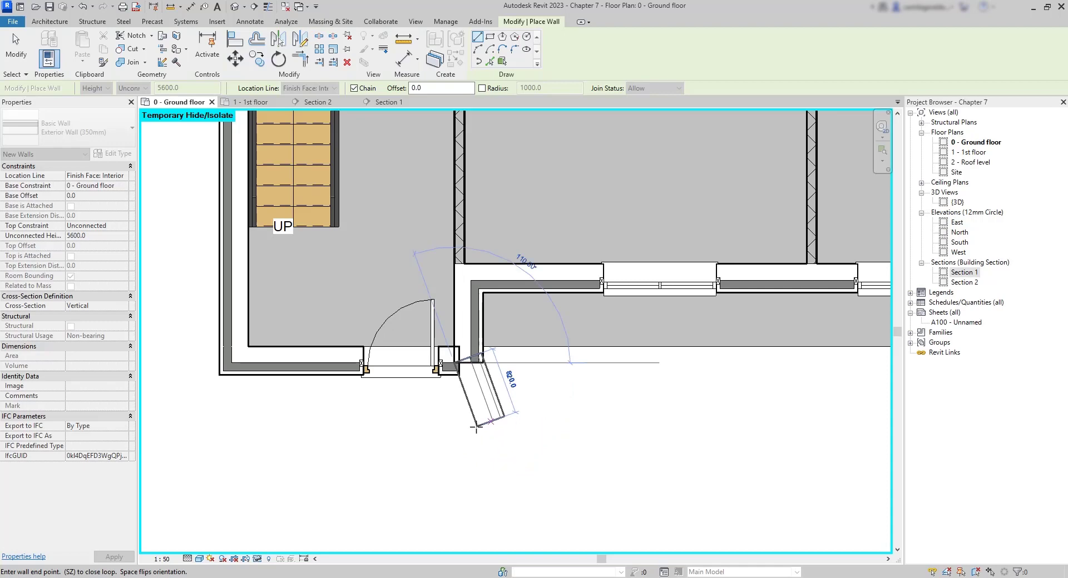
key("Escape")
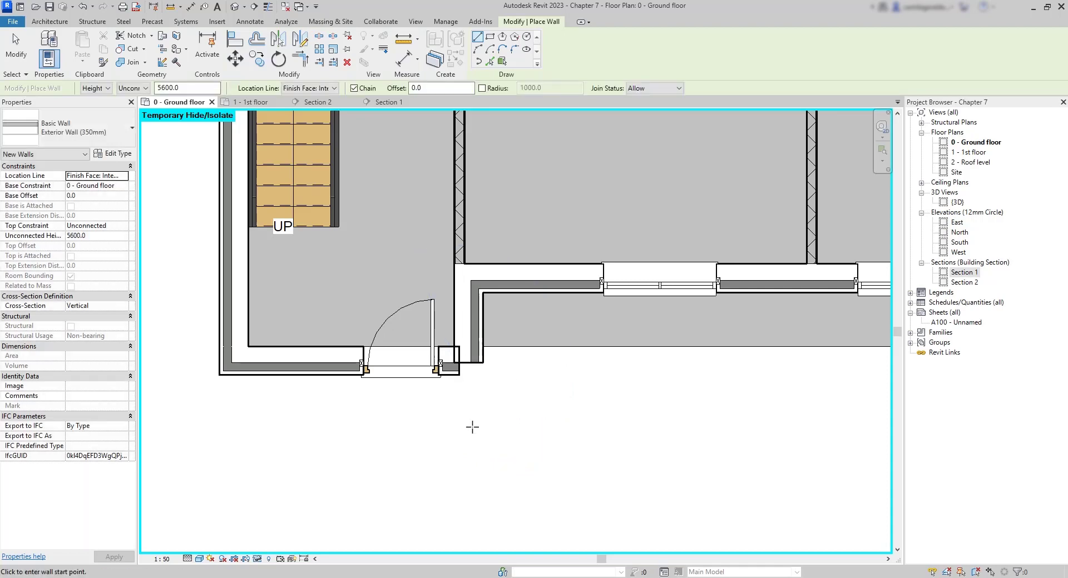
key("Escape")
- Rejoin the porch wall end into the corner at 2850 long and open the {3D} view
left_click(460, 374)
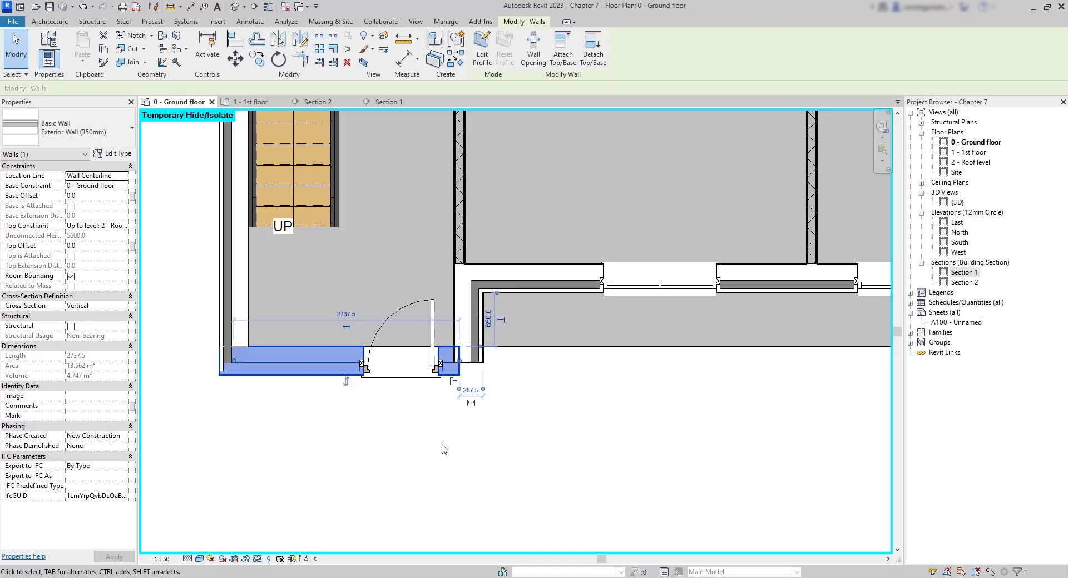
left_click(453, 383)
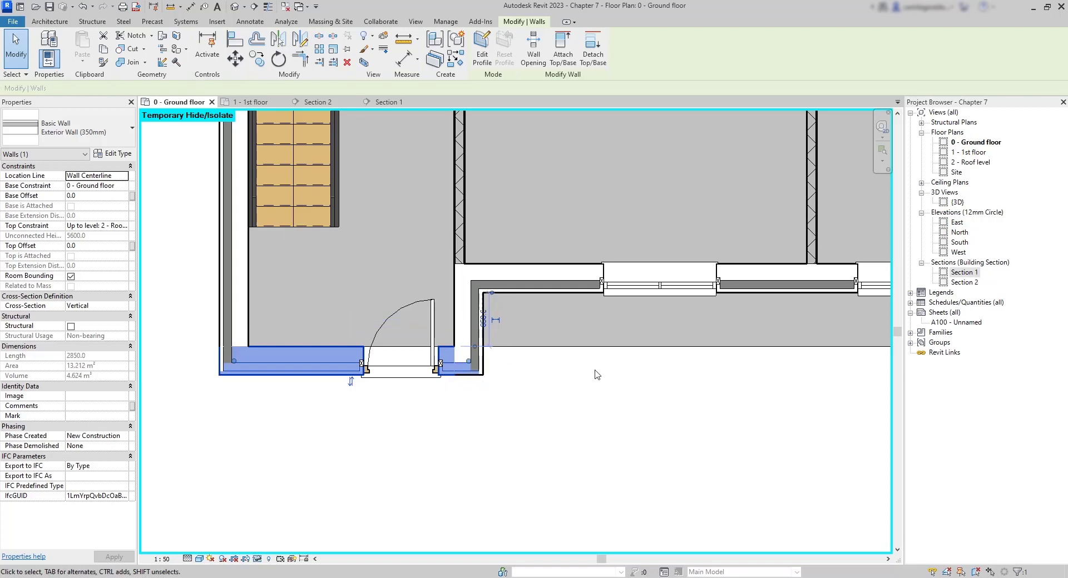
double_click(956, 203)
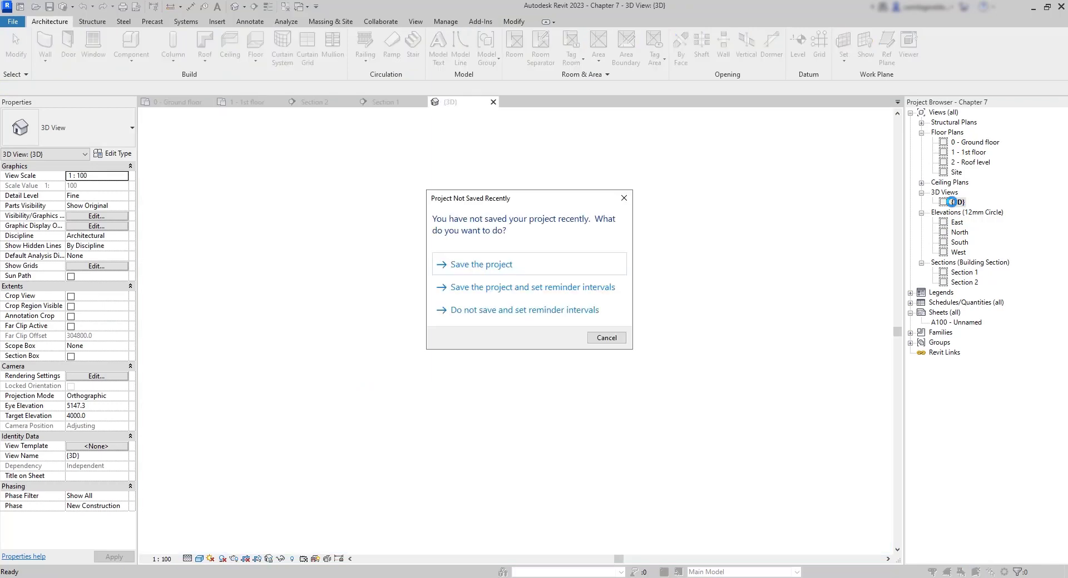
- Save the project and centre the house in the 3D view
left_click(508, 266)
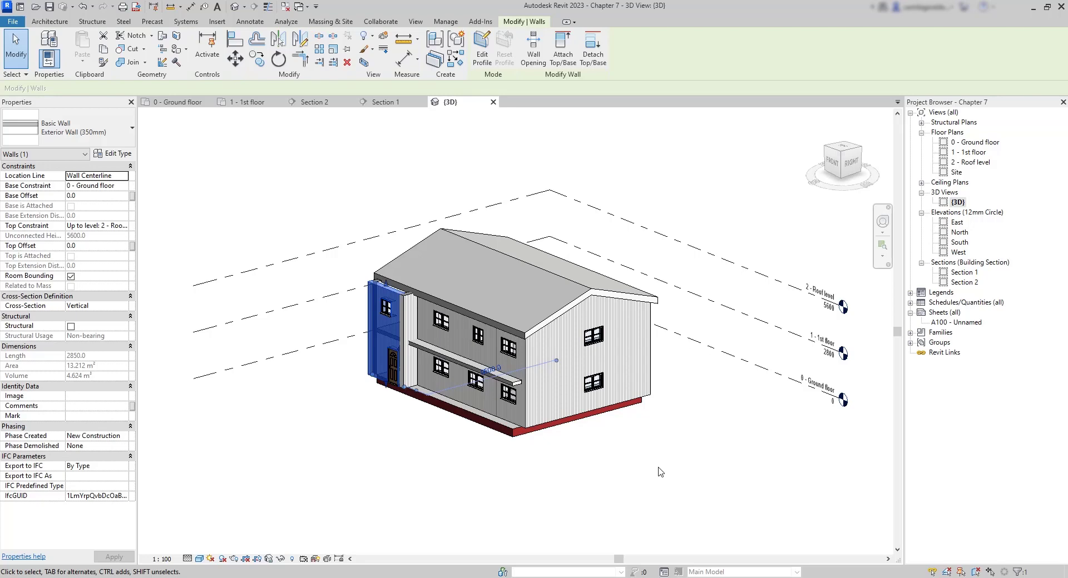
scroll(363, 257, "up", 2)
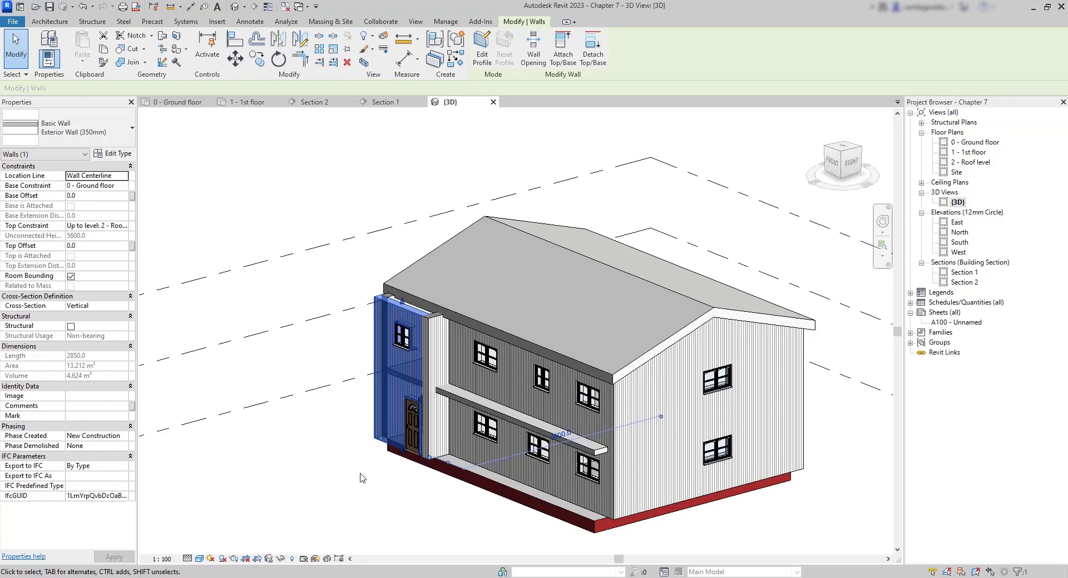
middle_click_drag(412, 506, 364, 453)
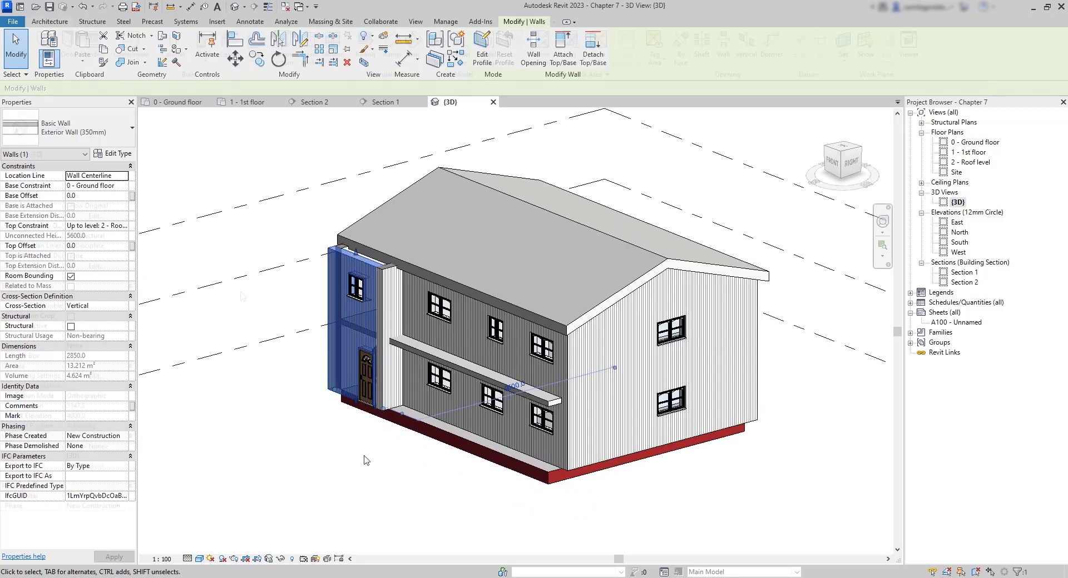
left_click(278, 401)
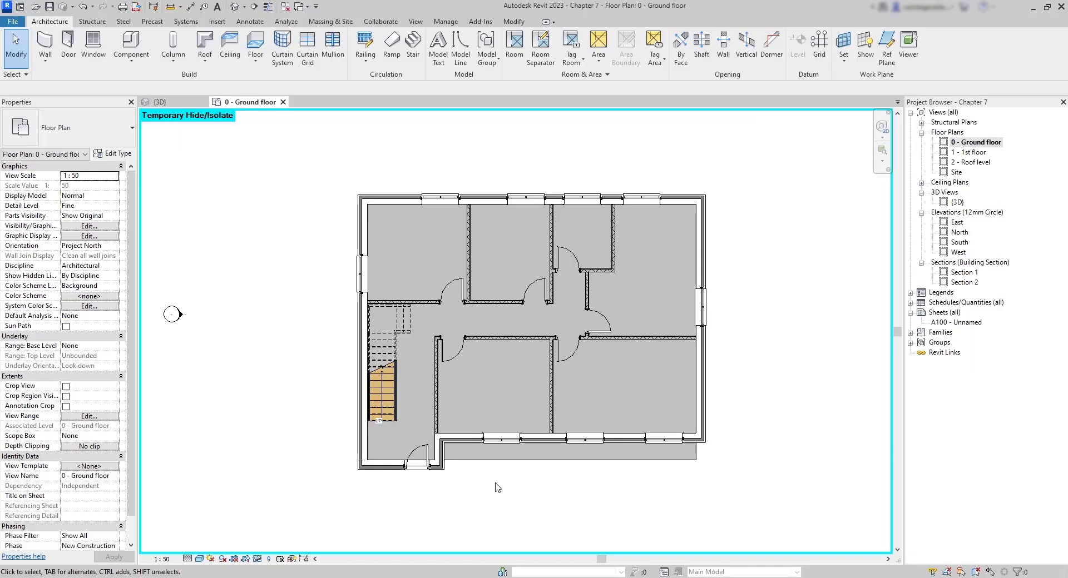
- Add ground floor slab boundary lines following the porch bay walls
double_click(517, 465)
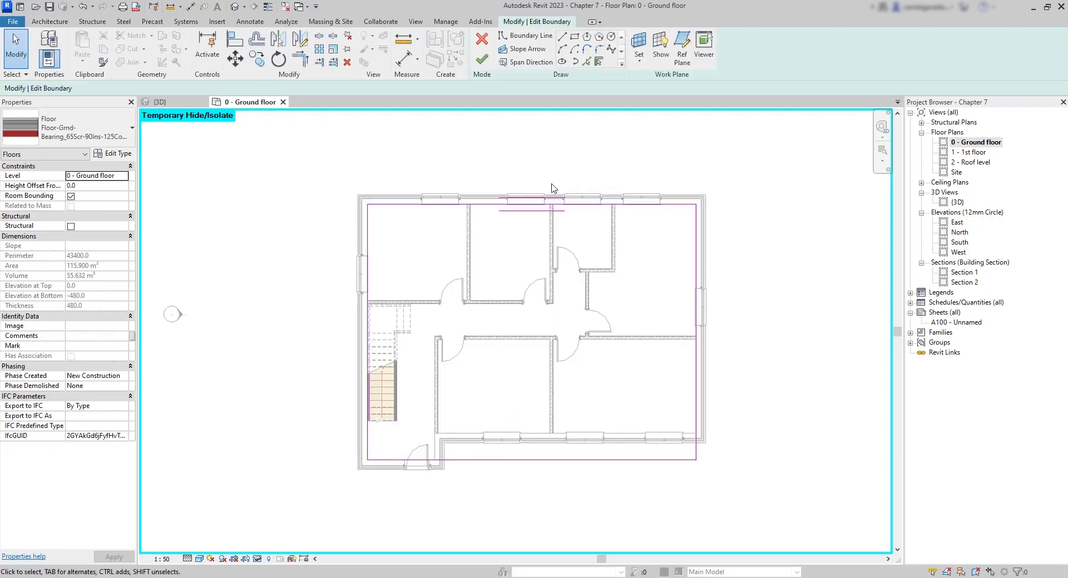
left_click(562, 37)
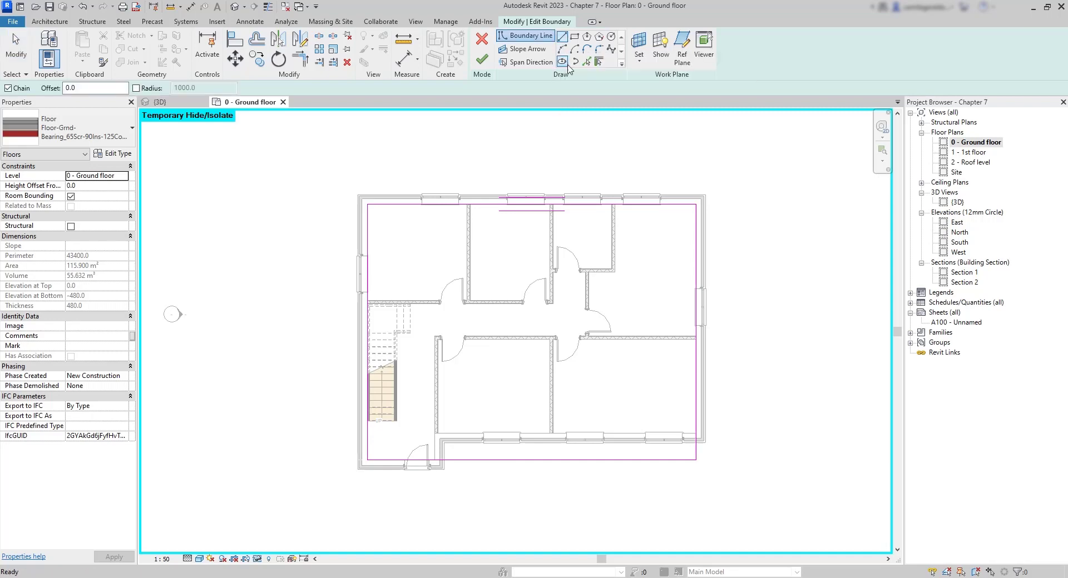
left_click(695, 433)
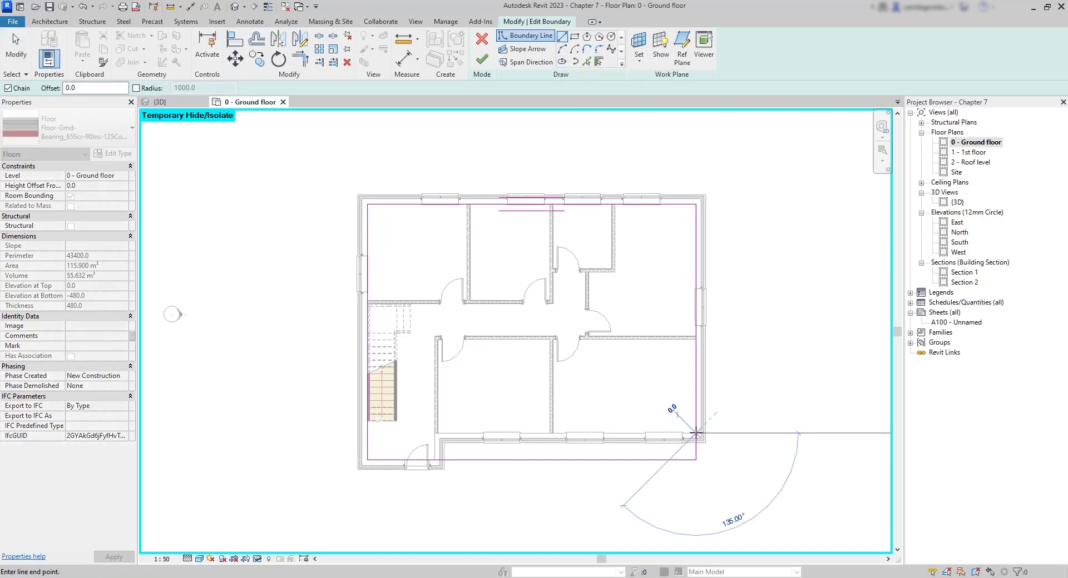
scroll(432, 434, "up", 3)
left_click(433, 434)
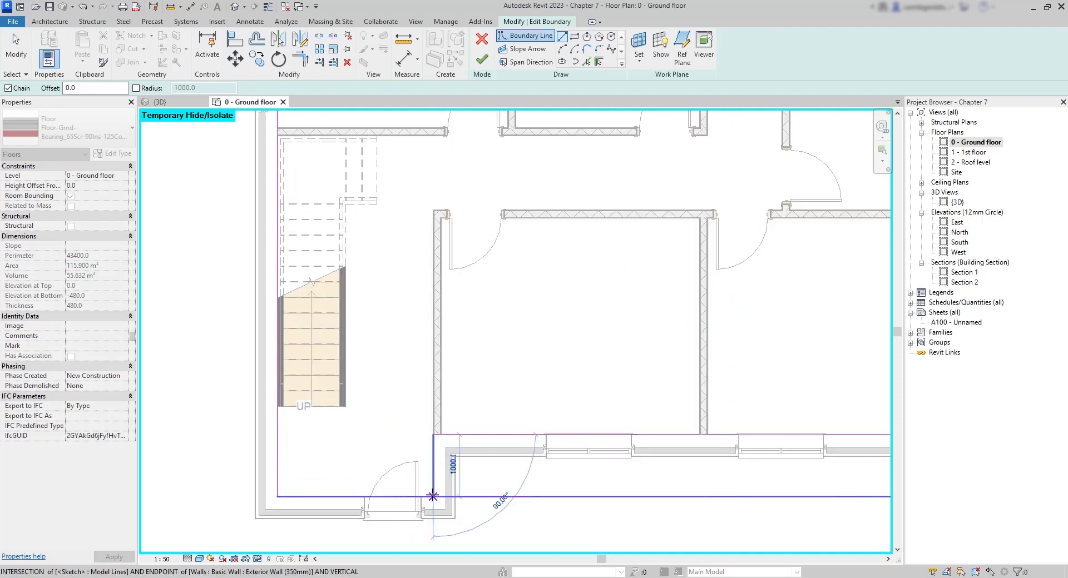
left_click(432, 496)
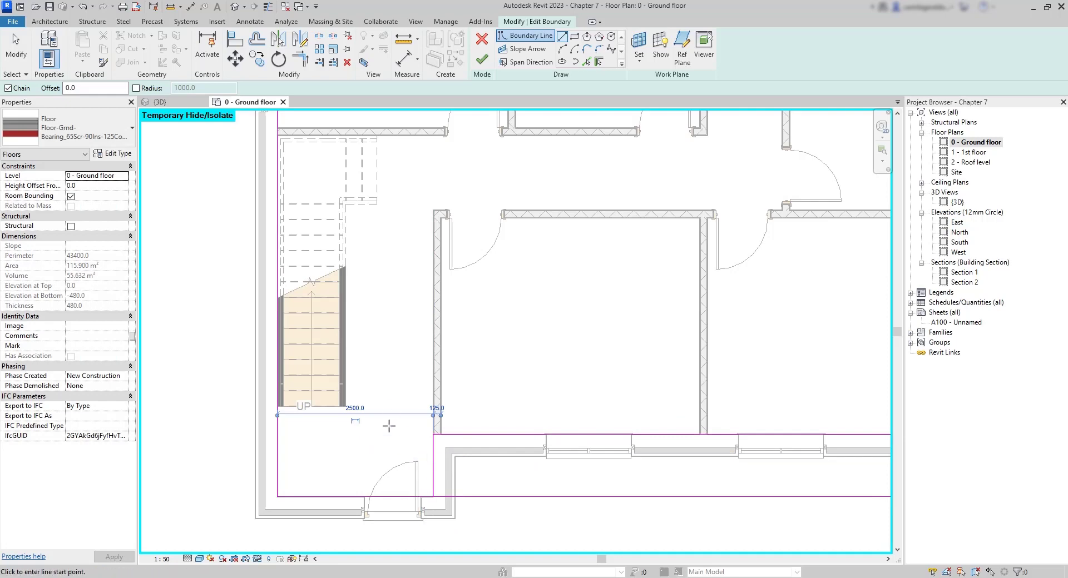
key("Escape")
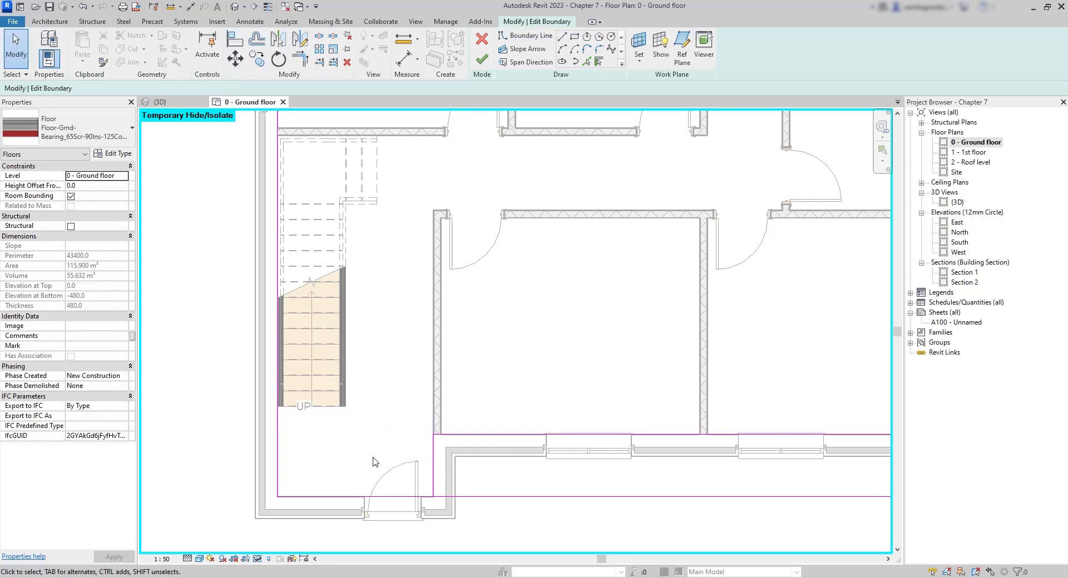
scroll(372, 457, "down", 3)
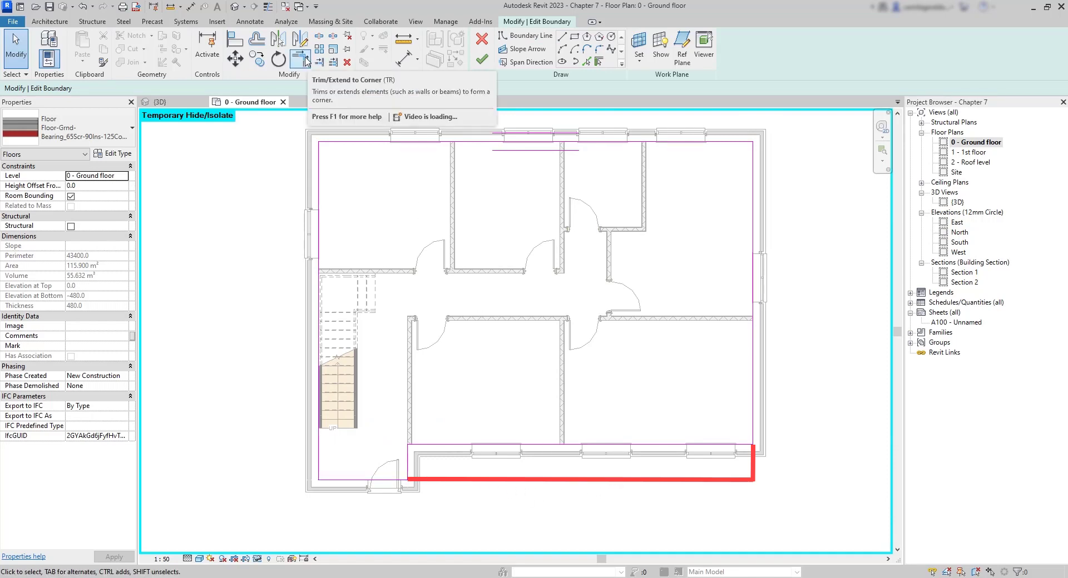
- Trim the slab boundary to corners, finish it at 106.200 m², and open 1 - 1st floor
left_click(304, 60)
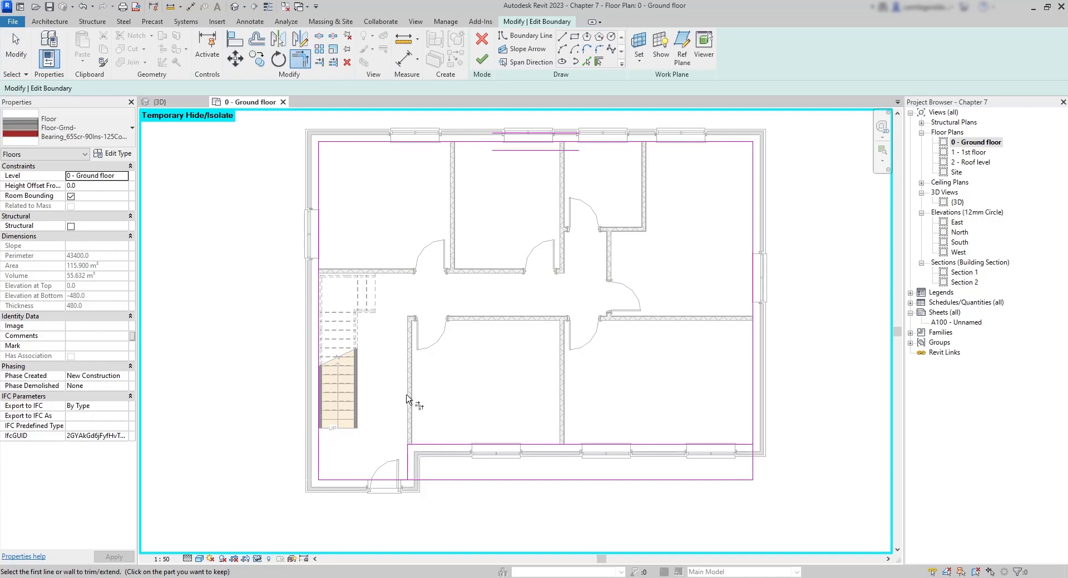
left_click(390, 480)
left_click(408, 474)
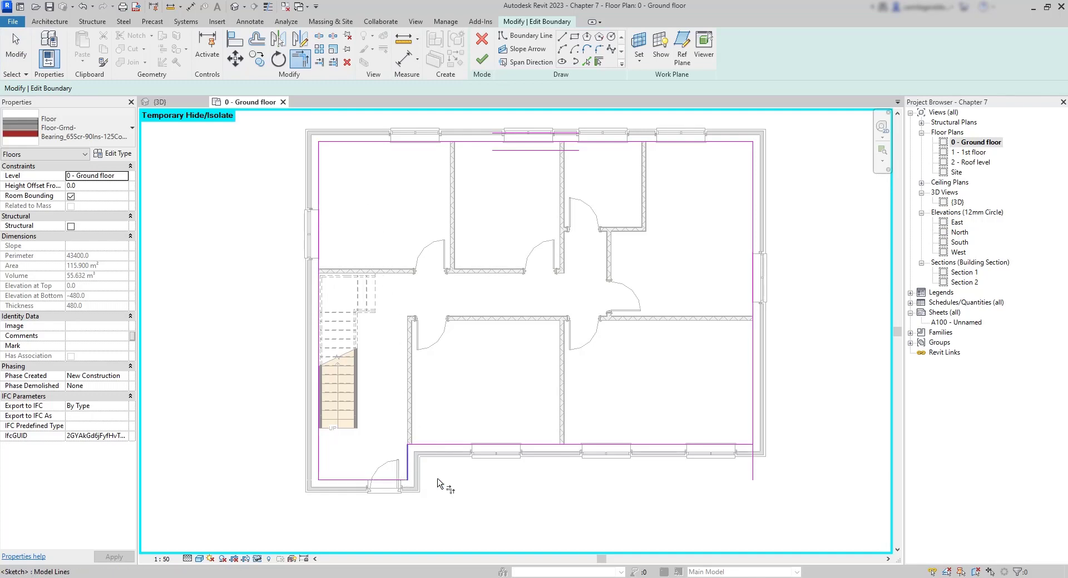
left_click(753, 439)
left_click(739, 445)
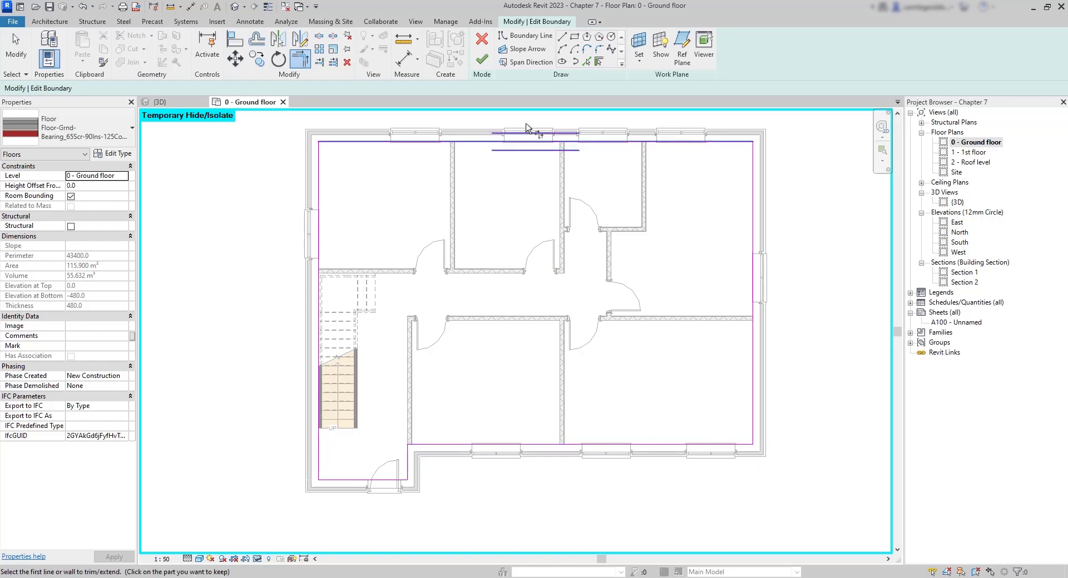
left_click(482, 62)
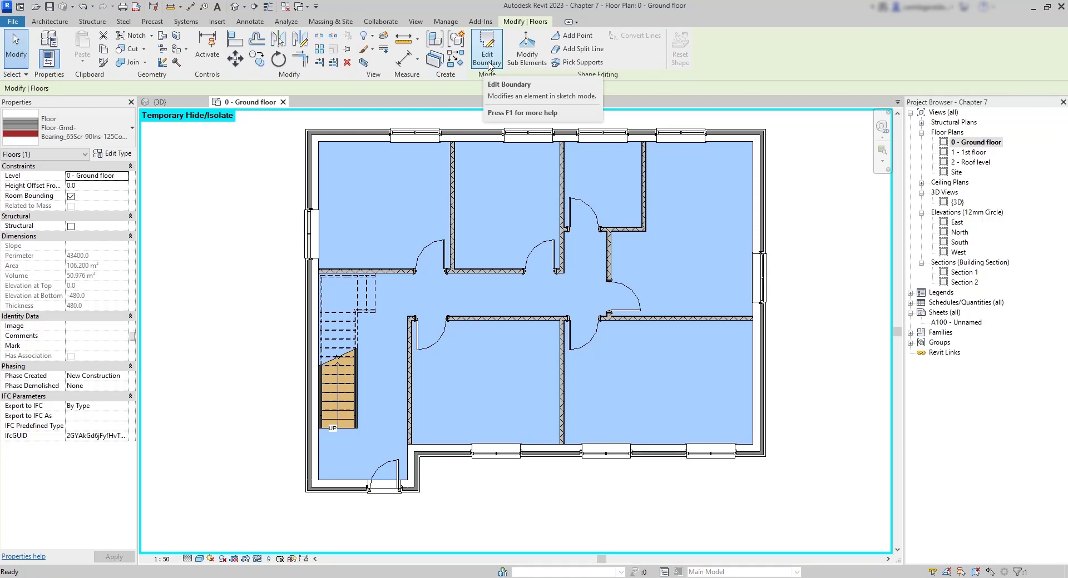
double_click(980, 153)
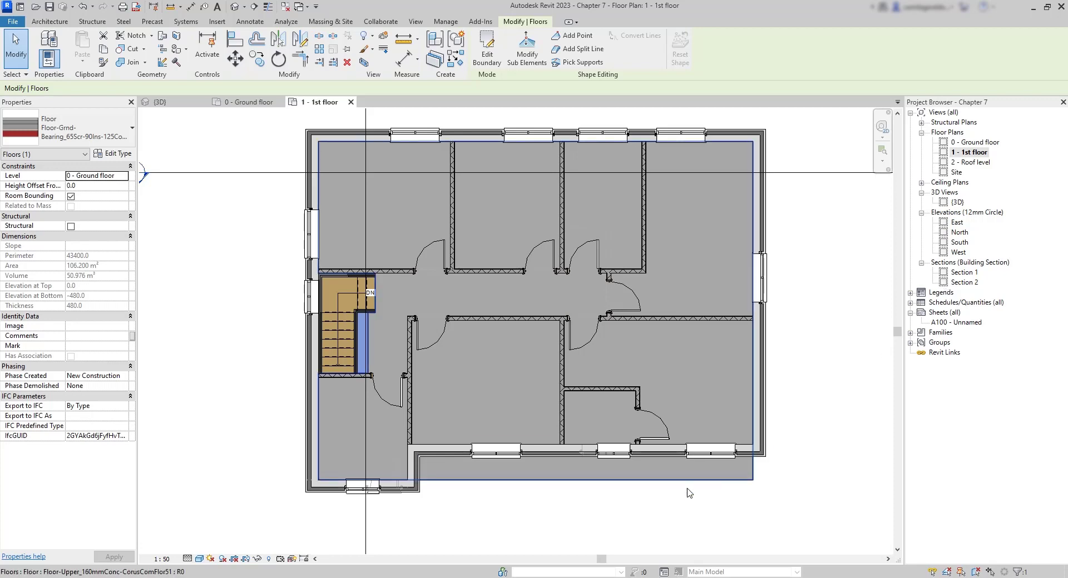
- Shorten the 1st floor slab's bottom boundary line to 2850
double_click(558, 483)
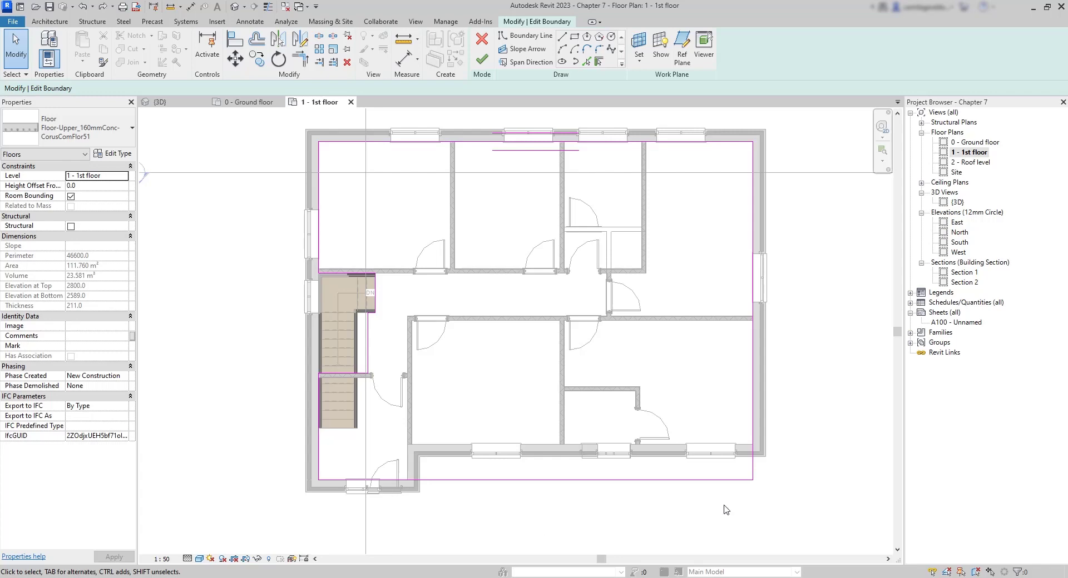
left_click(746, 482)
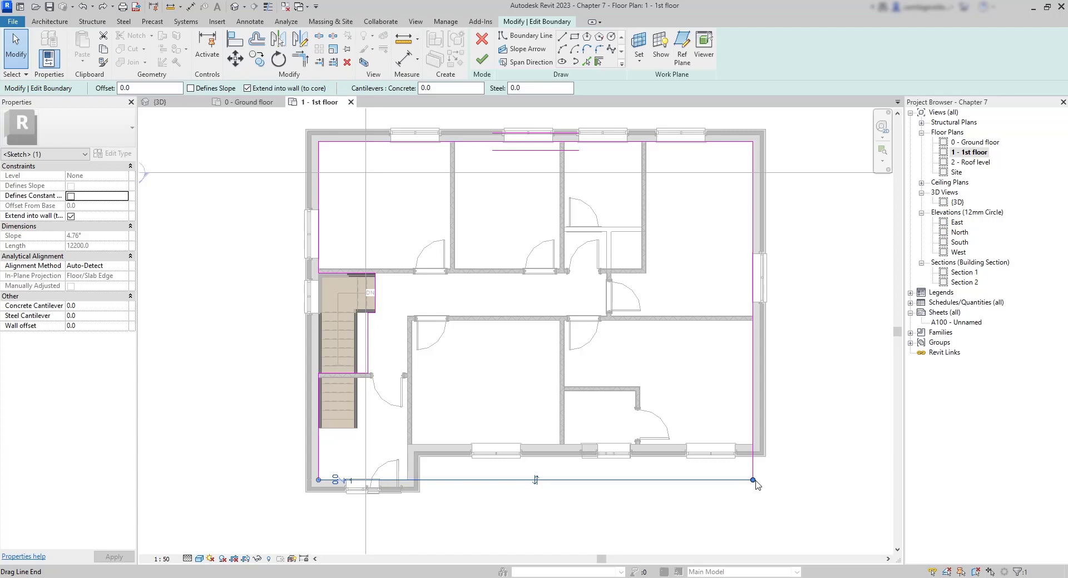
left_click_drag(753, 480, 420, 480)
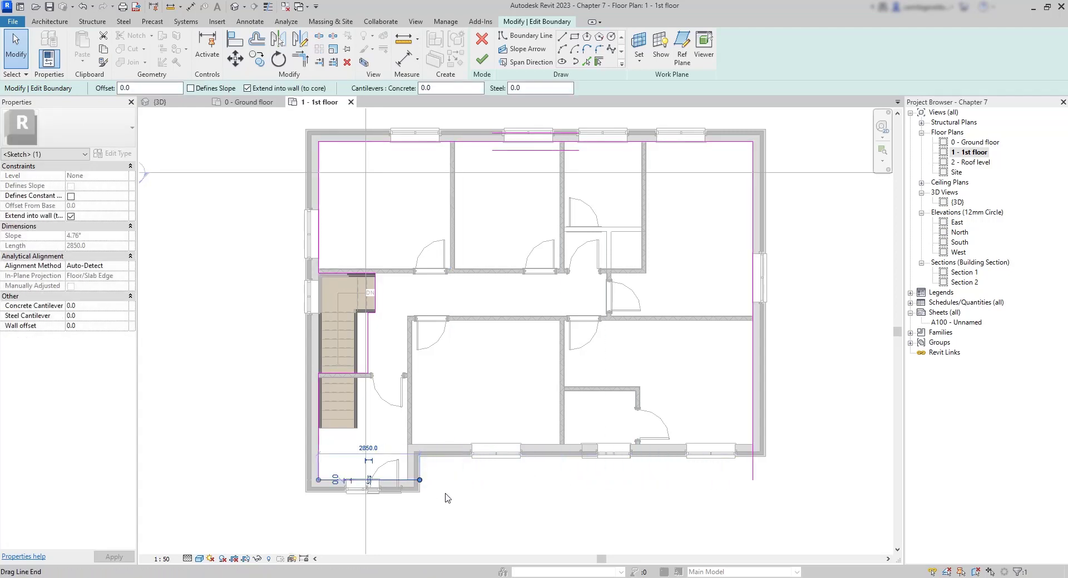
scroll(450, 514, "up", 2)
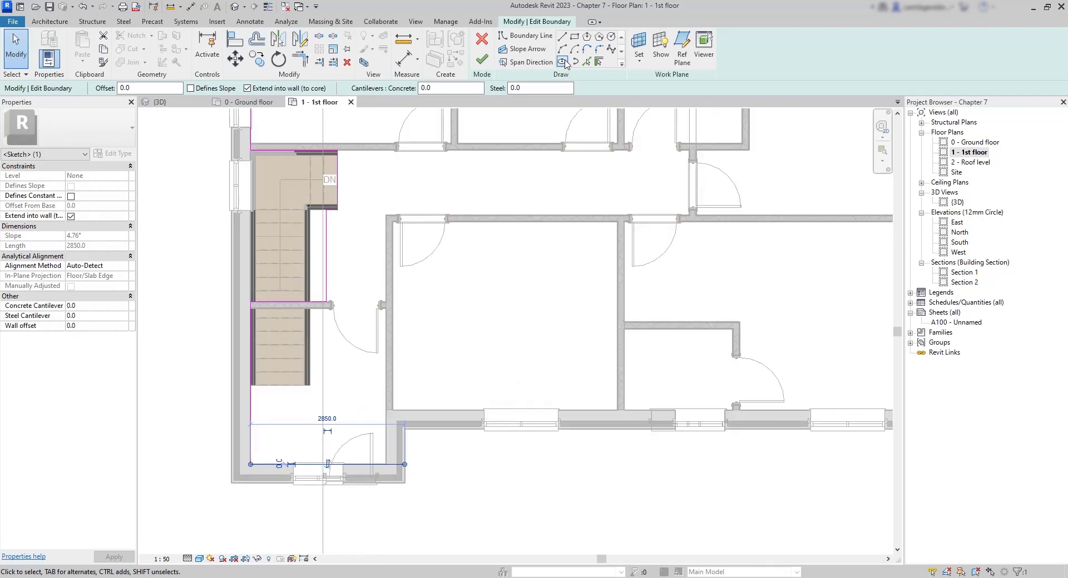
- Draw new boundary lines around a front section projecting 700 from the wall
left_click(562, 37)
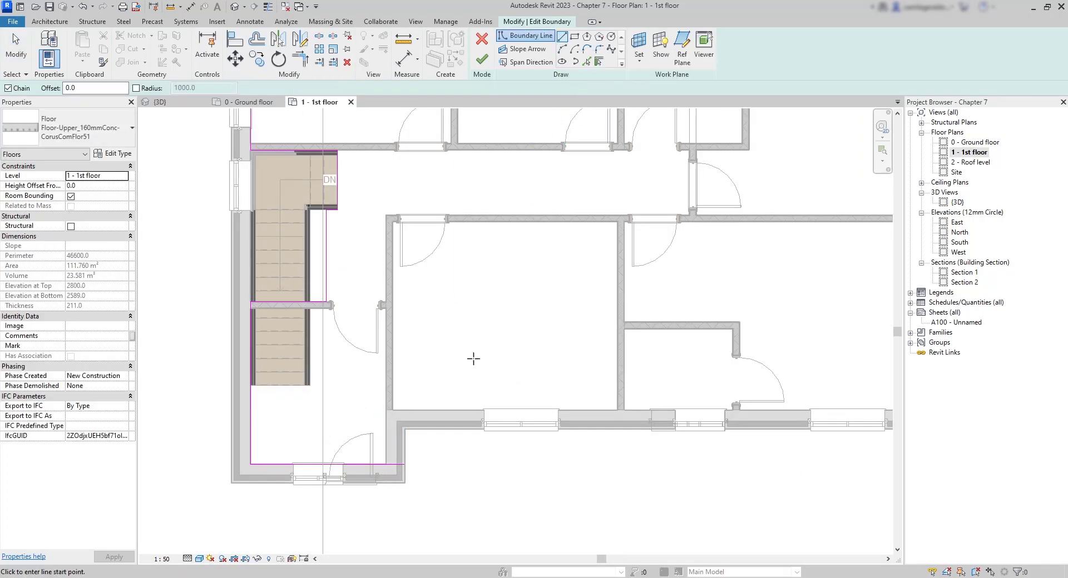
left_click(406, 464)
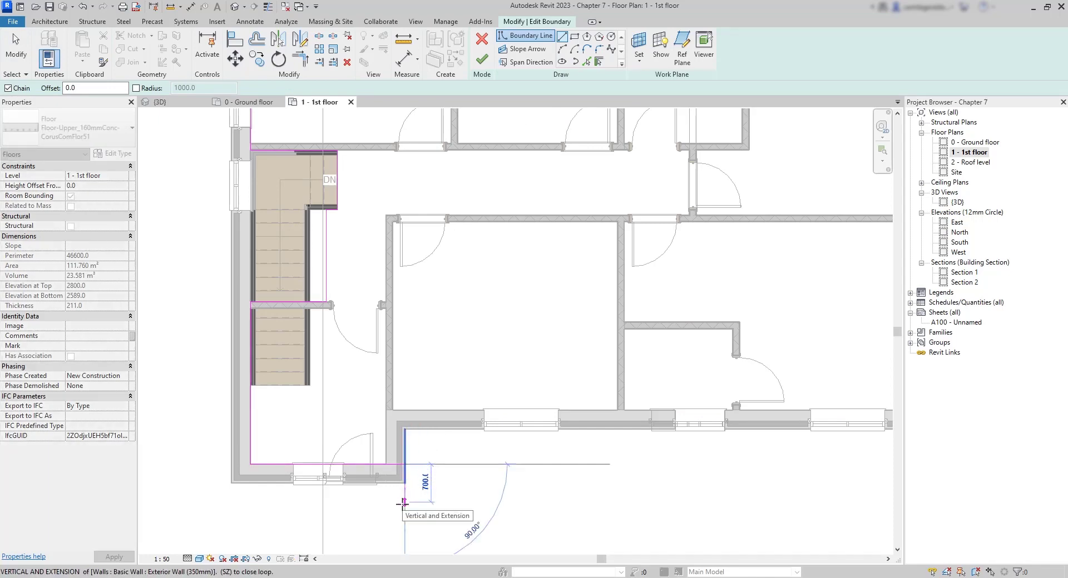
left_click(404, 503)
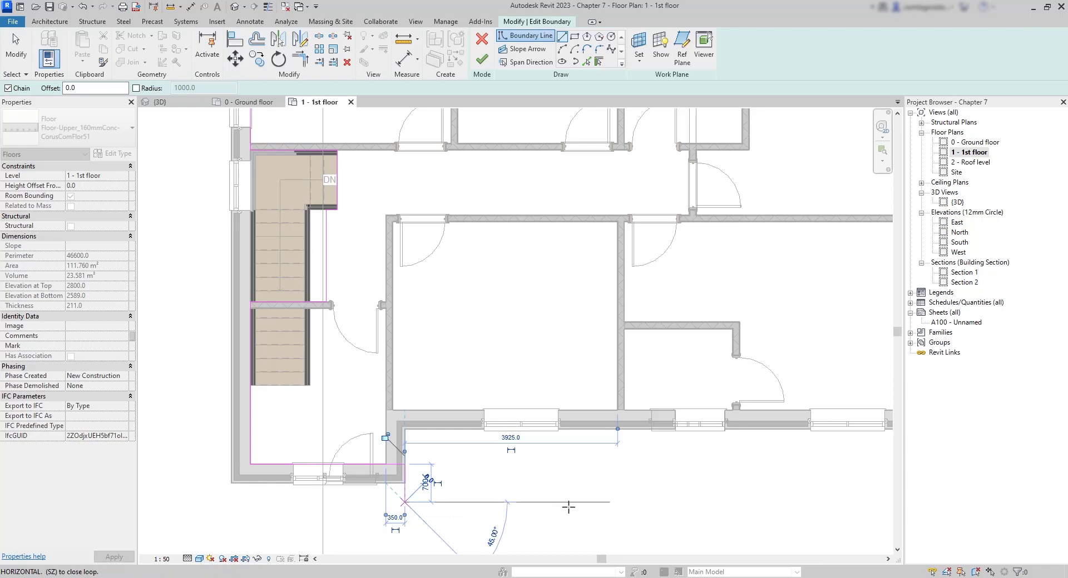
left_click(617, 503)
left_click(618, 410)
scroll(617, 410, "down", 2)
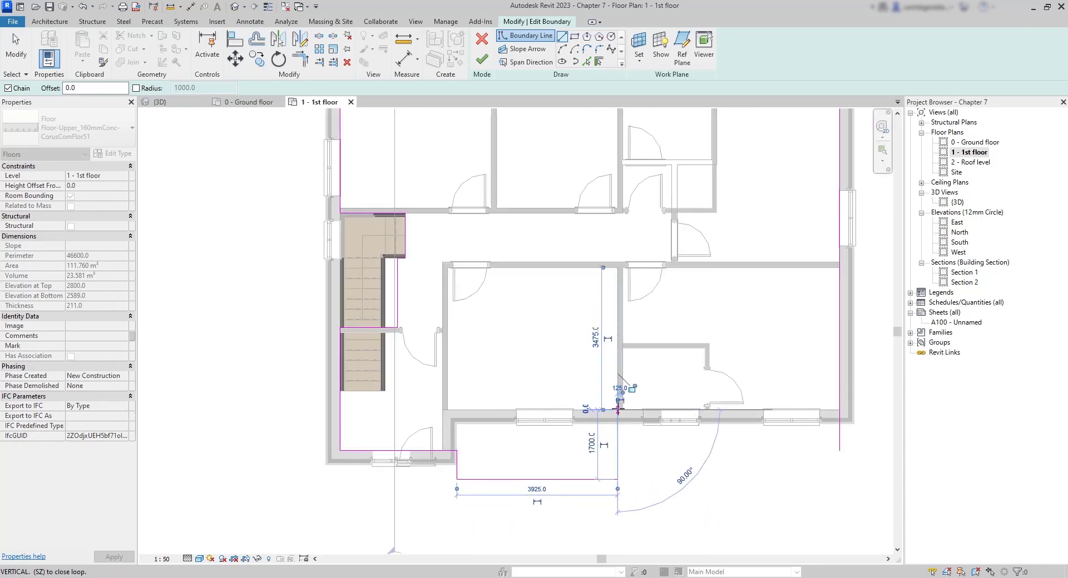
left_click(839, 410)
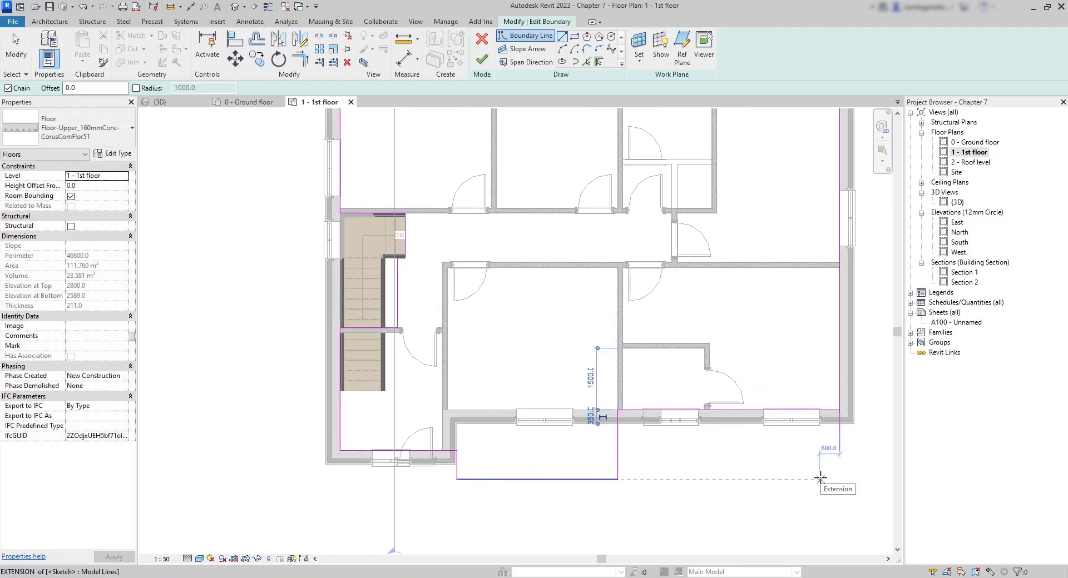
key("Escape")
key("Escape")
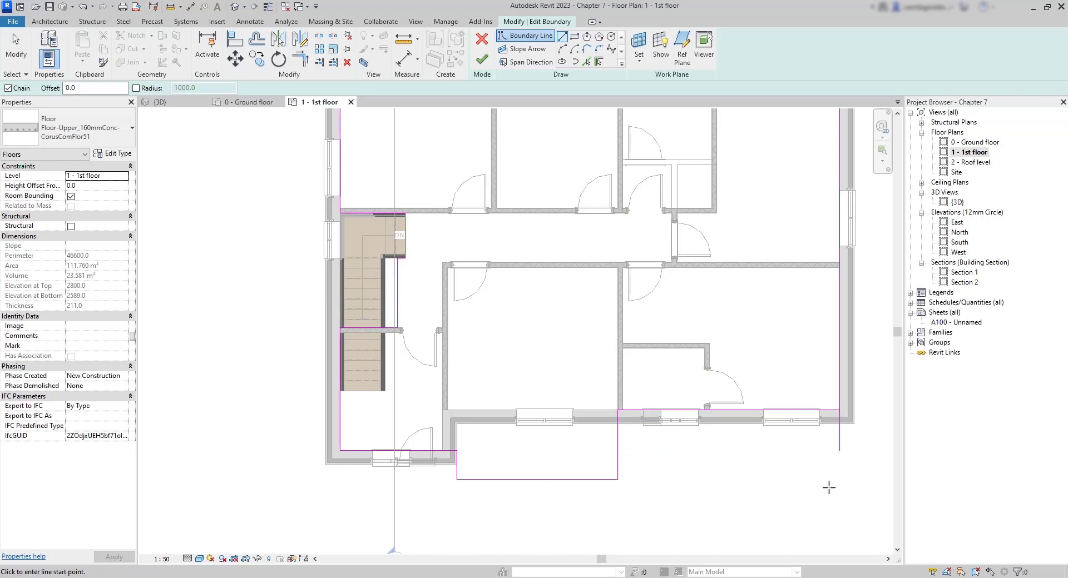
- Trim the boundary to corners, finish the slab and attach the walls below to it
left_click(296, 59)
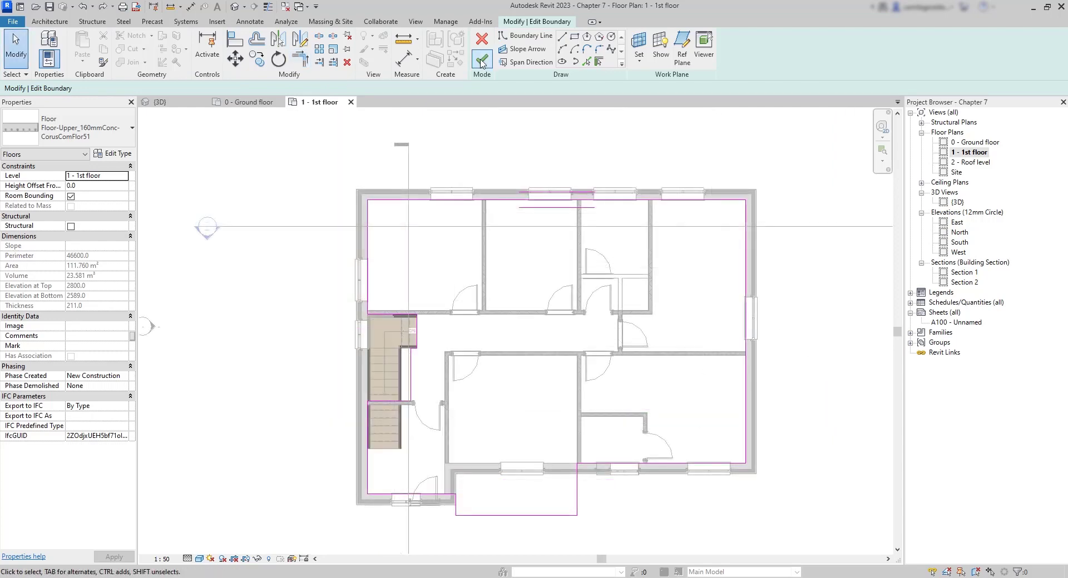
left_click(481, 60)
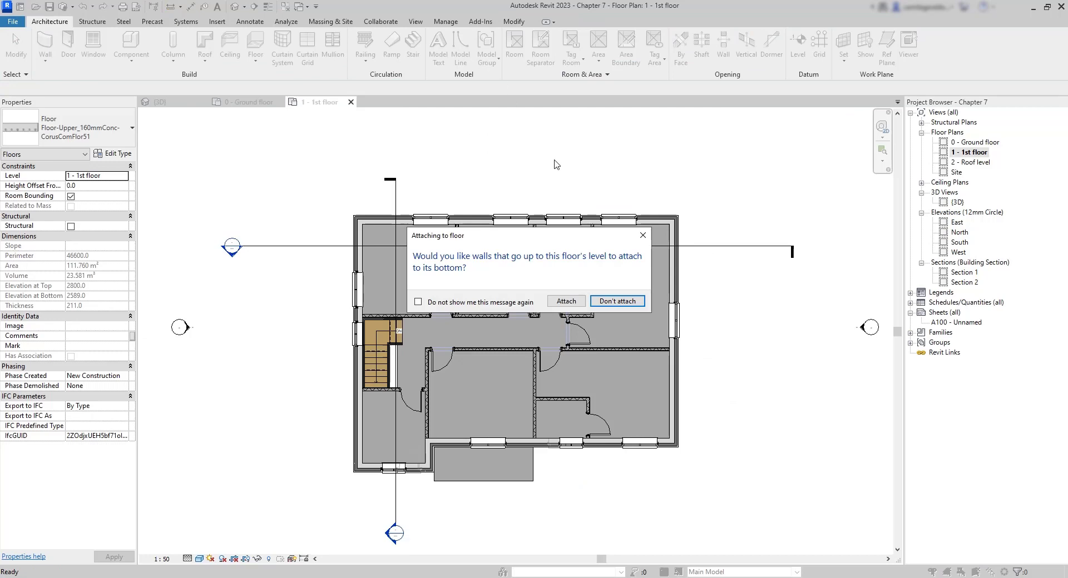
left_click(566, 301)
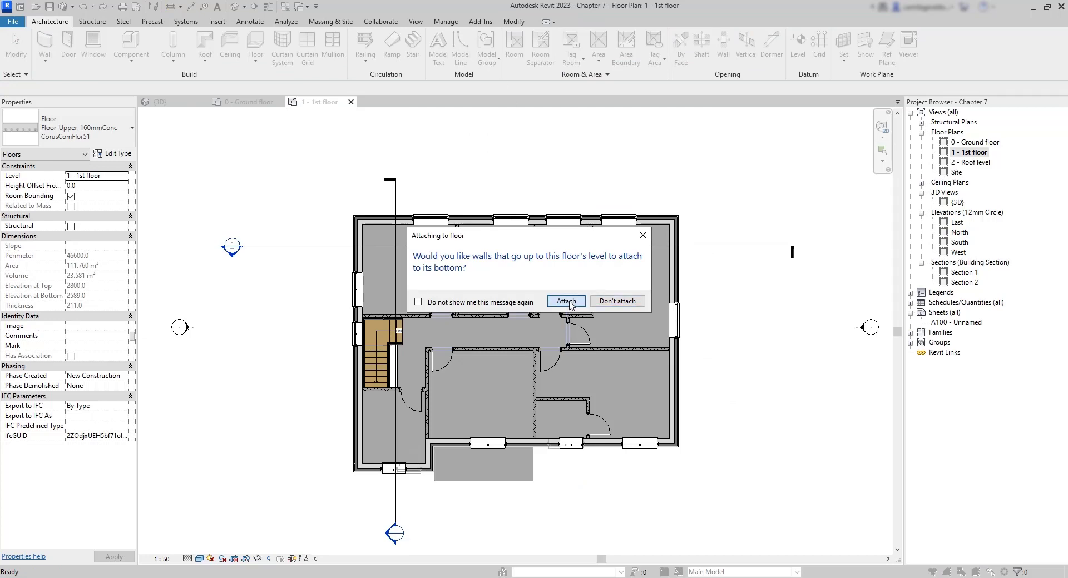